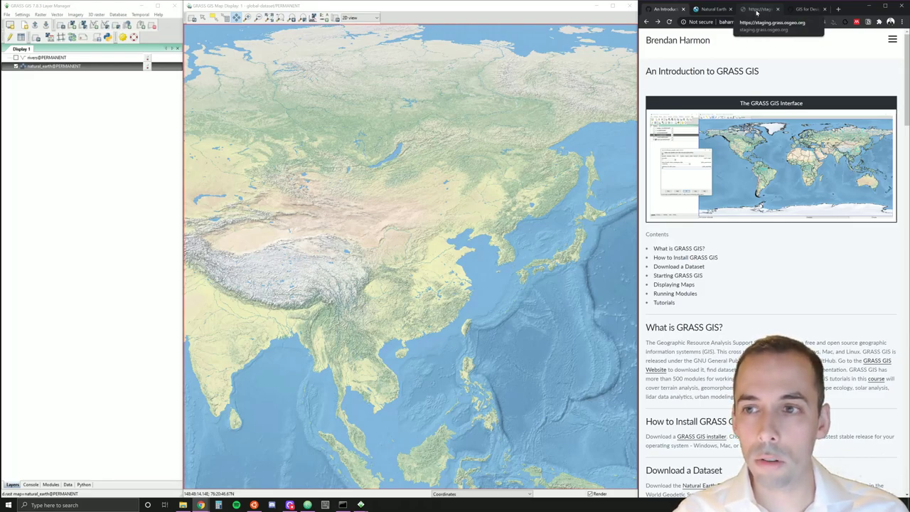
Look at the GRASS GIS website's Download page, then return to its homepage.
click(756, 10)
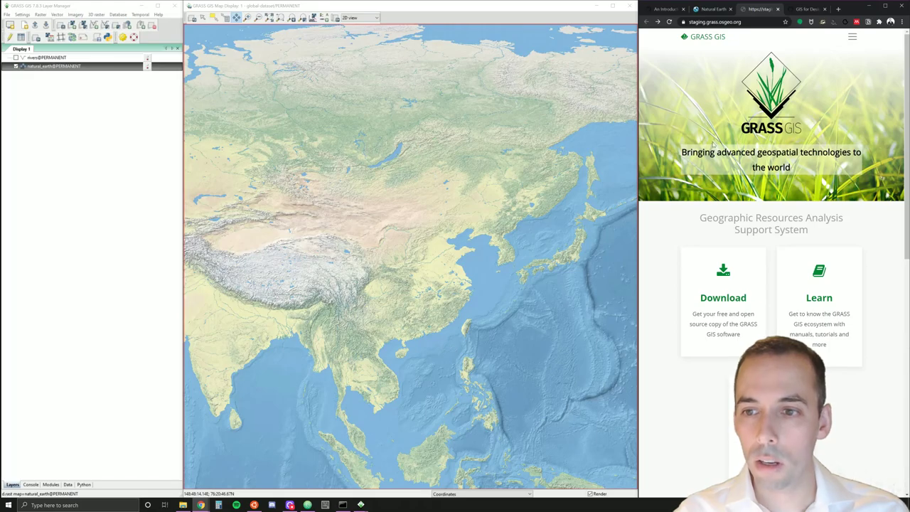
click(716, 287)
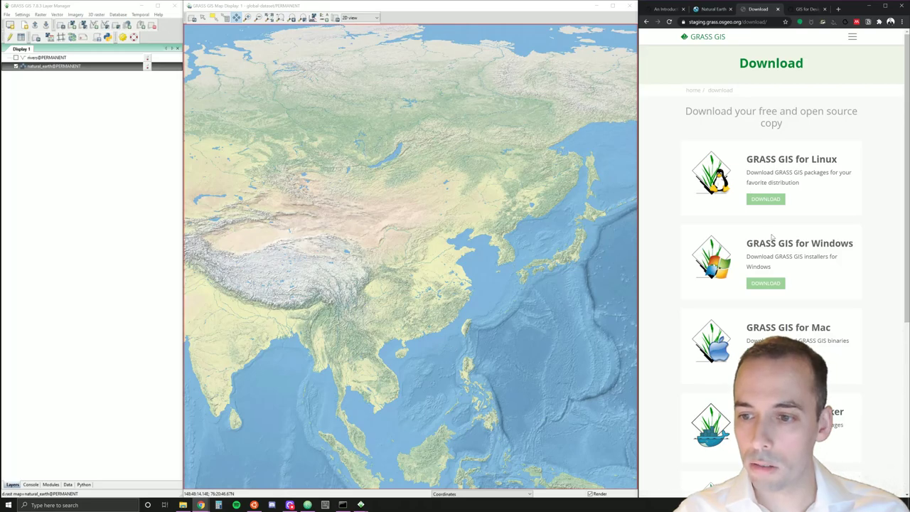
click(646, 21)
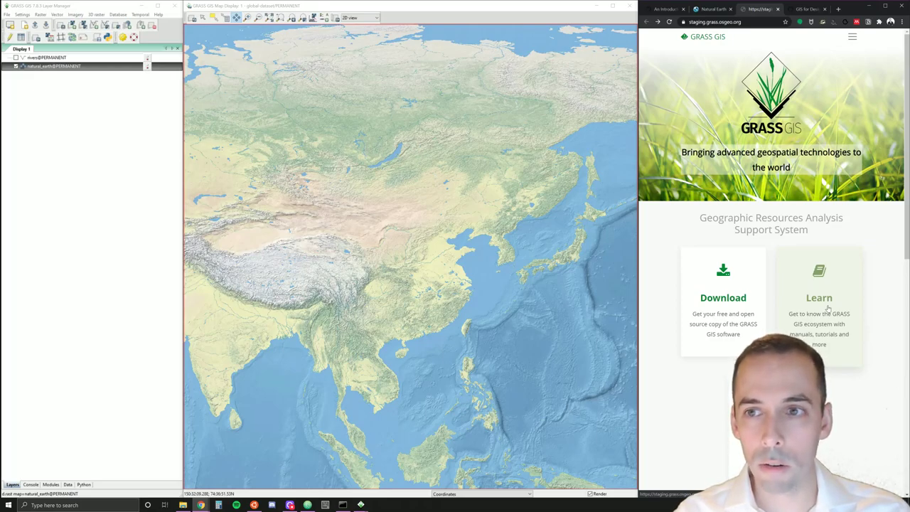
Scroll the introduction tutorial down to the install and Starting GRASS GIS sections.
click(666, 10)
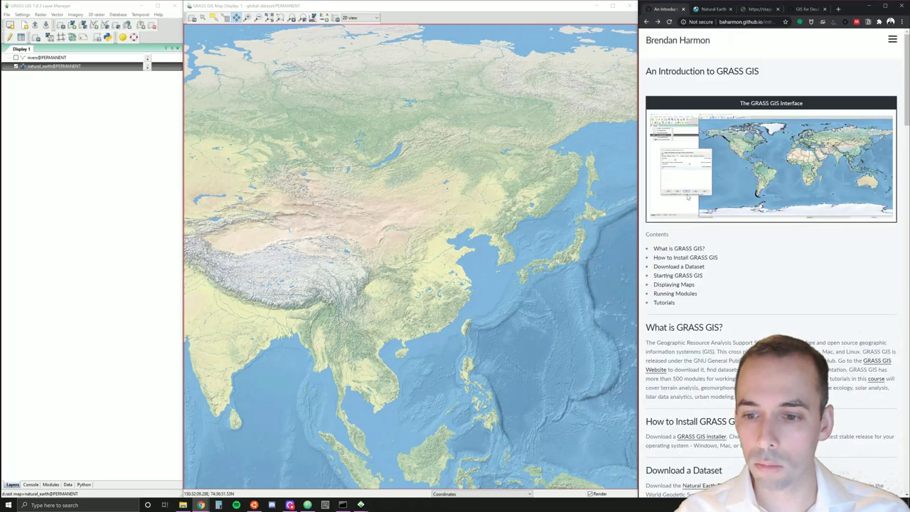
scroll(746, 295, down, 1)
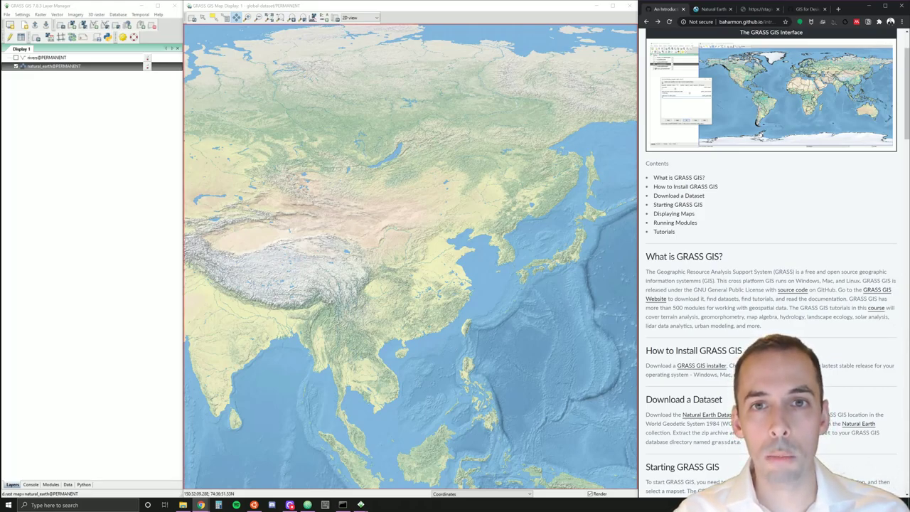
scroll(693, 322, down, 4)
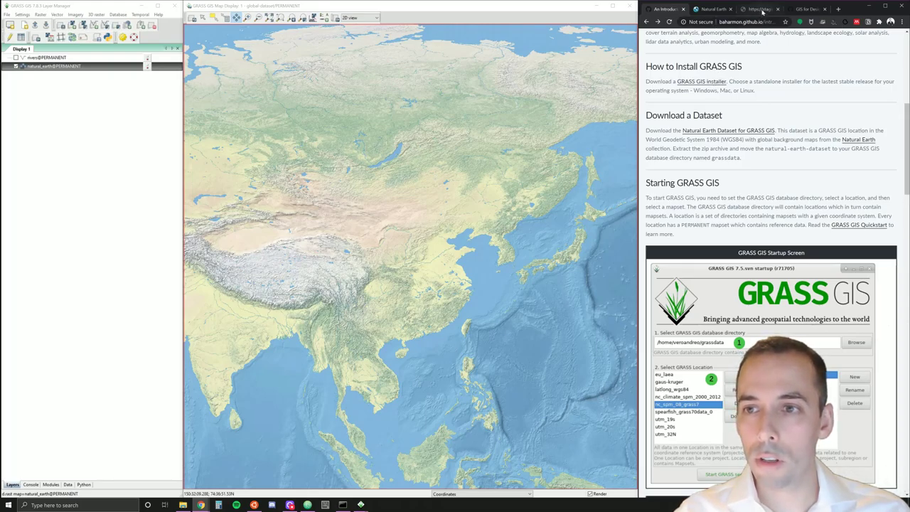
Open the GRASS GIS Download page, then highlight 'WGS84' in the tutorial's dataset paragraph.
click(721, 84)
click(720, 263)
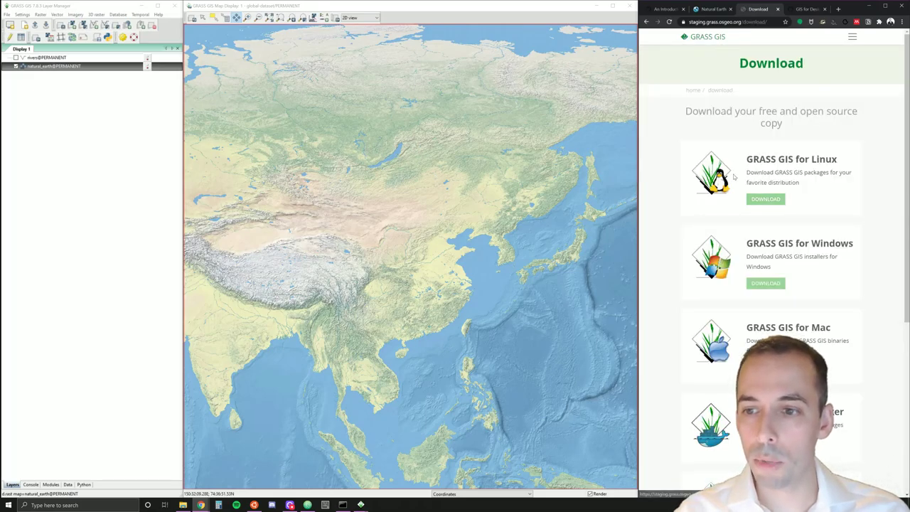
click(659, 10)
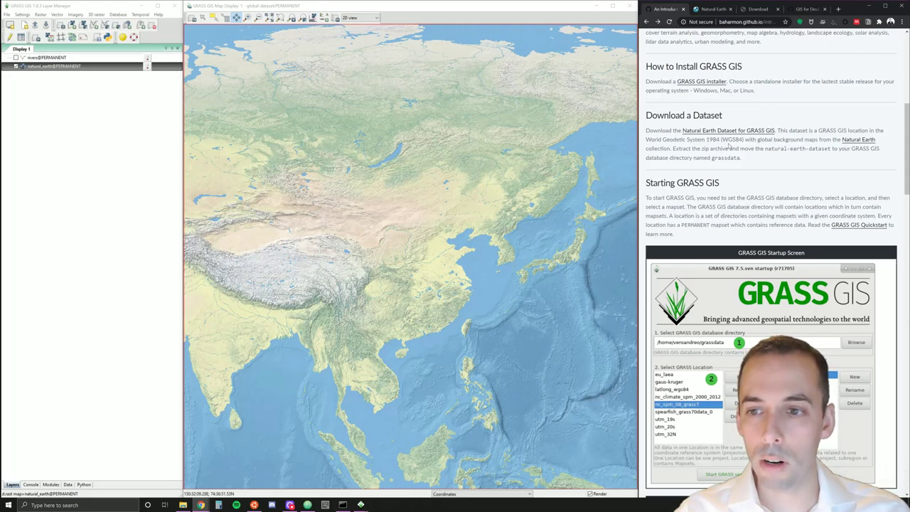
drag(722, 139, 742, 139)
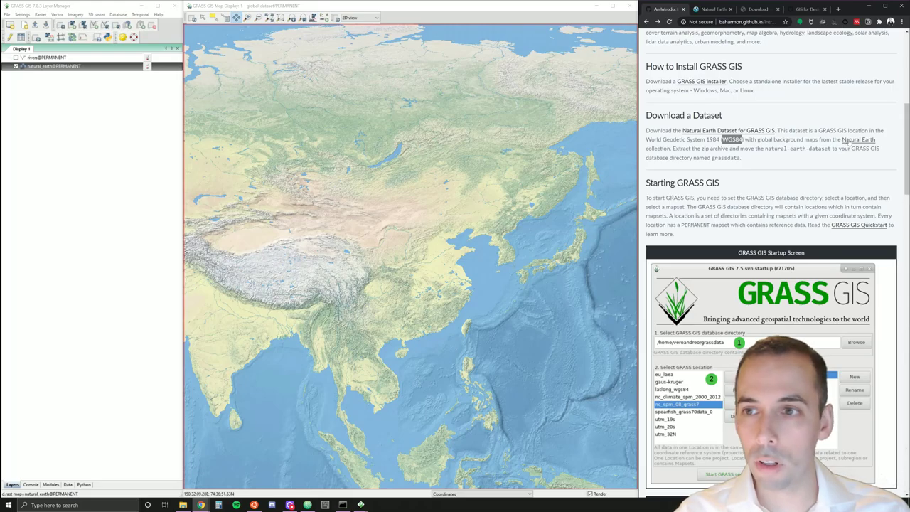
Glance at the Natural Earth site, then scroll the tutorial to Starting GRASS GIS.
click(758, 8)
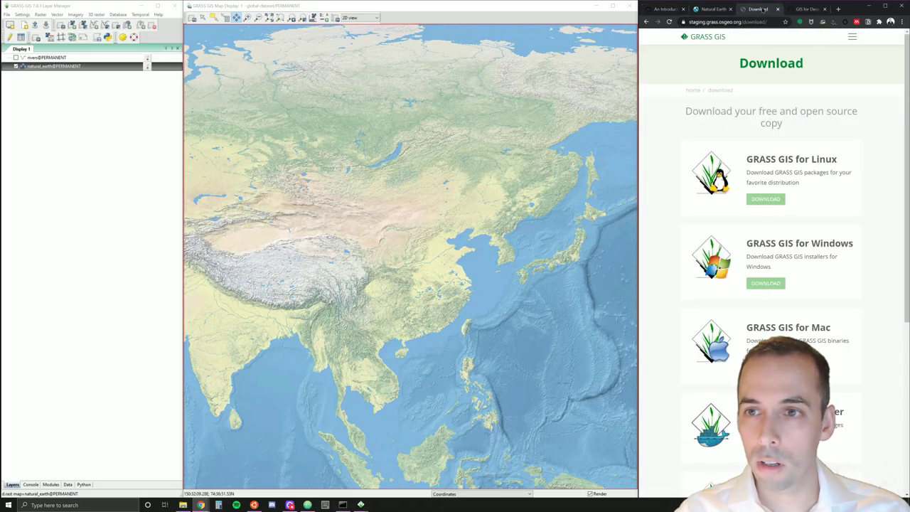
click(719, 10)
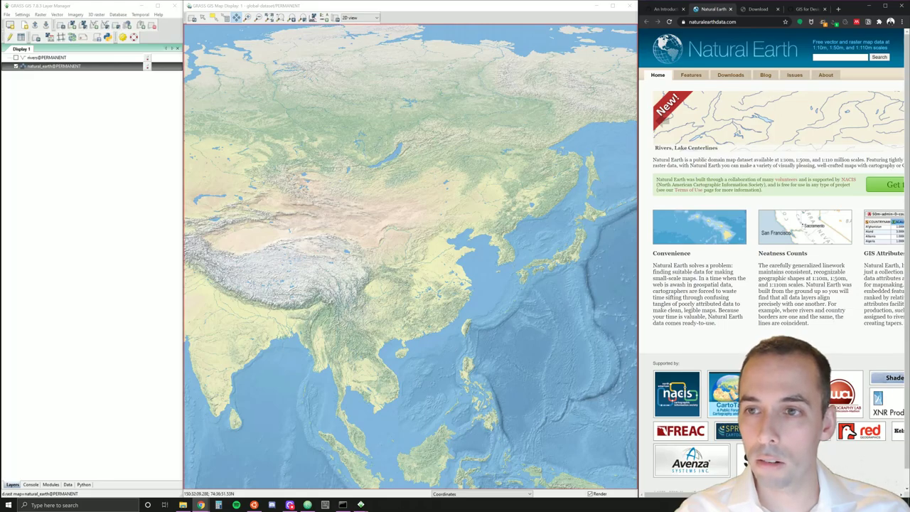
click(665, 10)
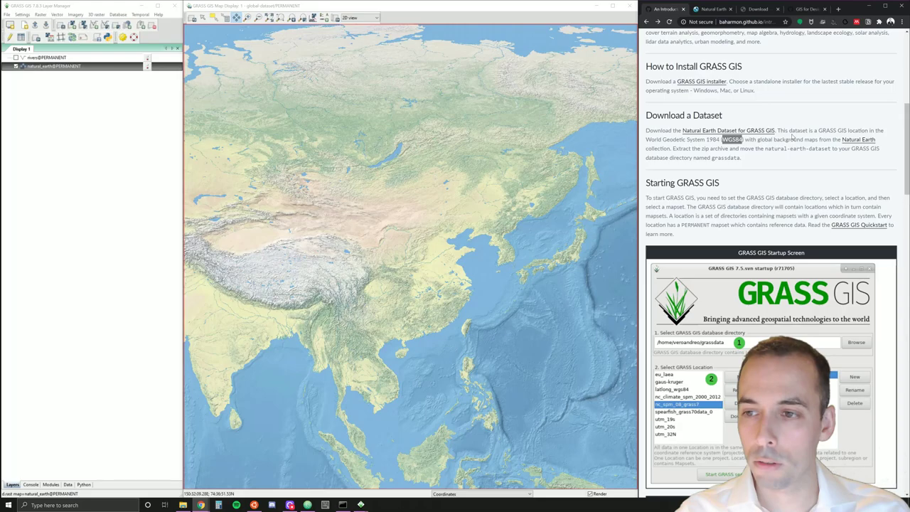
scroll(791, 135, down, 1)
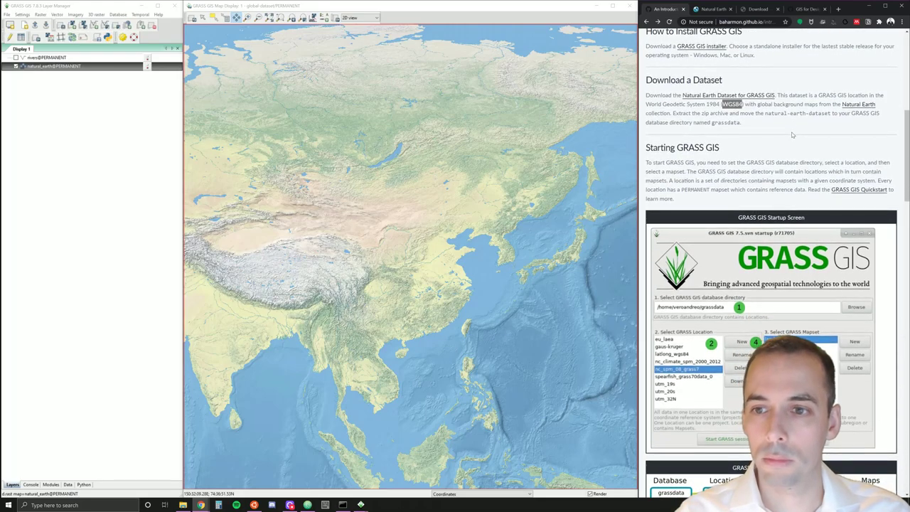
scroll(791, 135, down, 1)
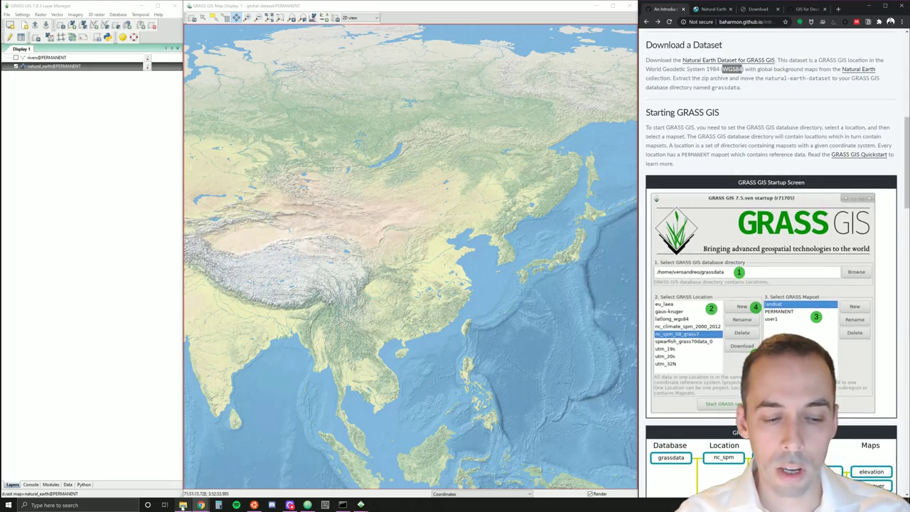
click(183, 505)
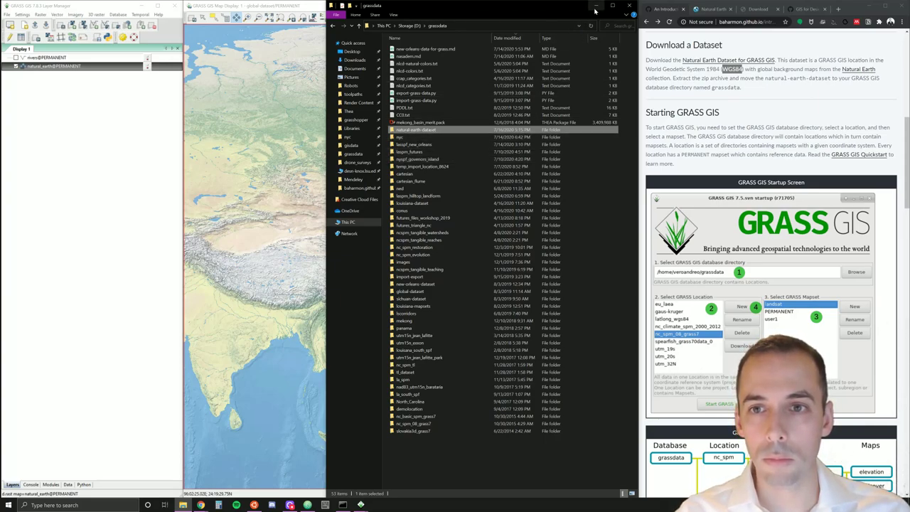
double_click(426, 131)
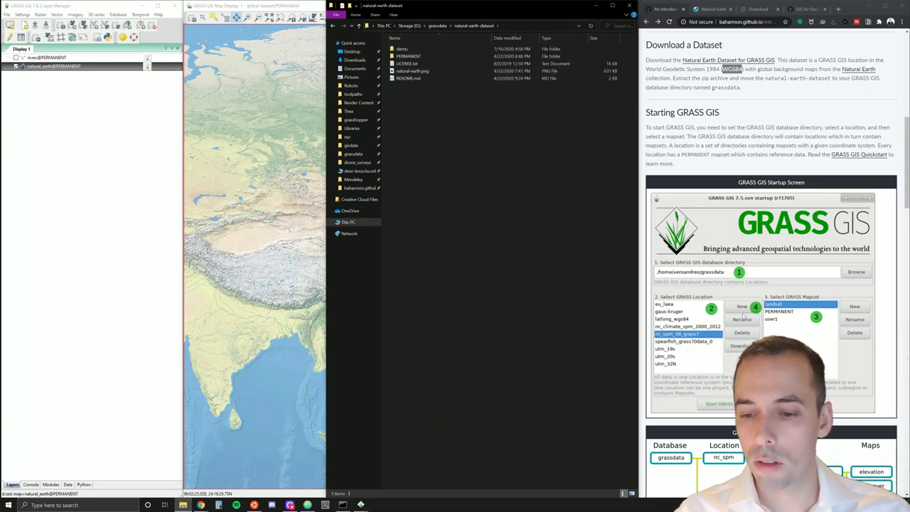
scroll(742, 318, down, 4)
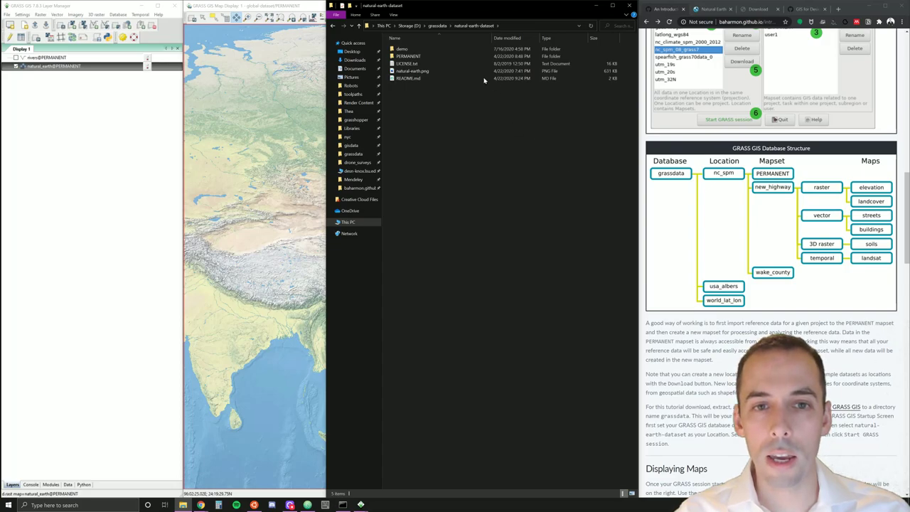
scroll(679, 179, up, 2)
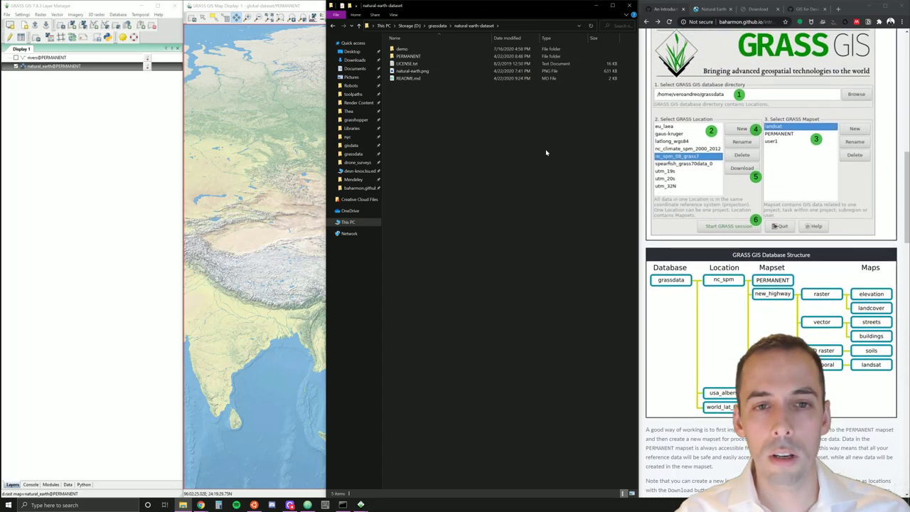
click(422, 57)
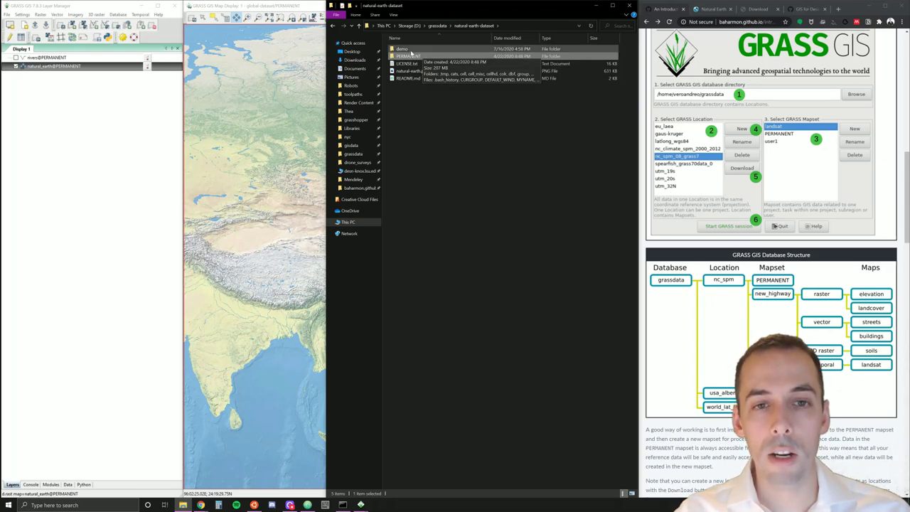
click(411, 48)
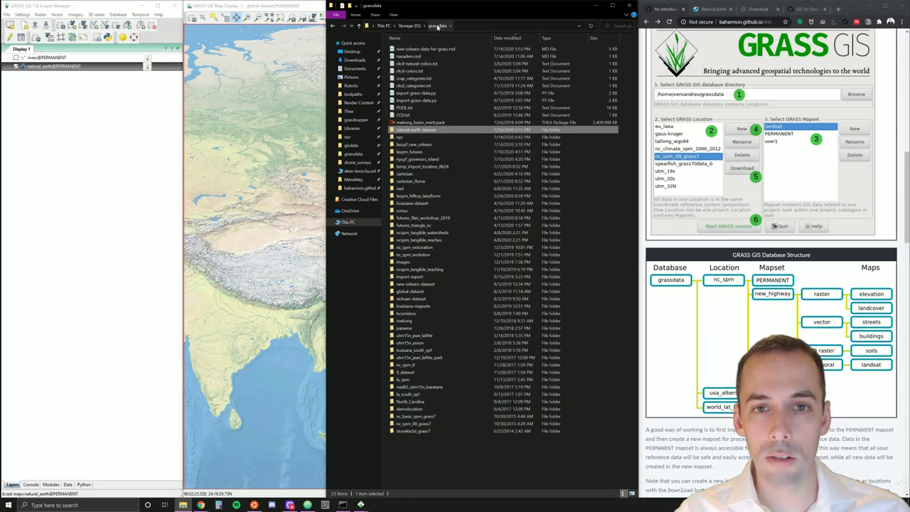
Launch GRASS GIS 7.8 from Windows search and select the startup window's database path.
click(599, 9)
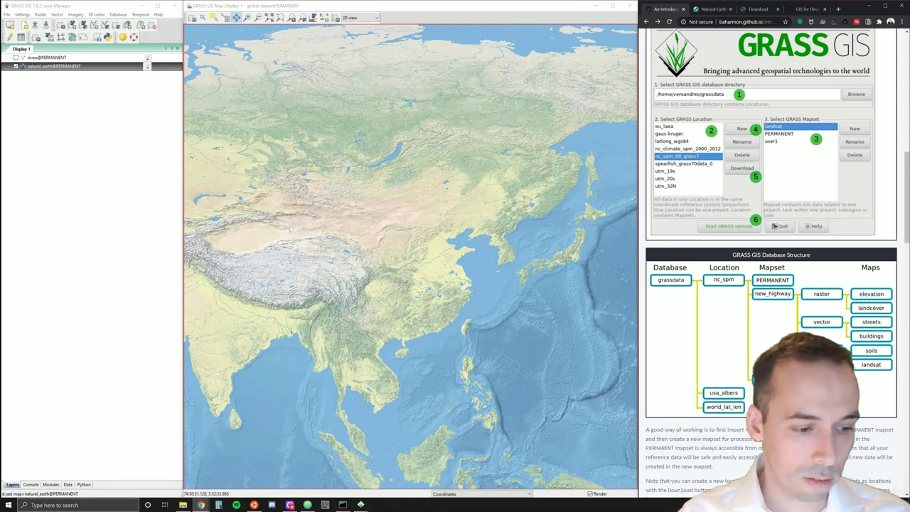
click(107, 504)
text(grass)
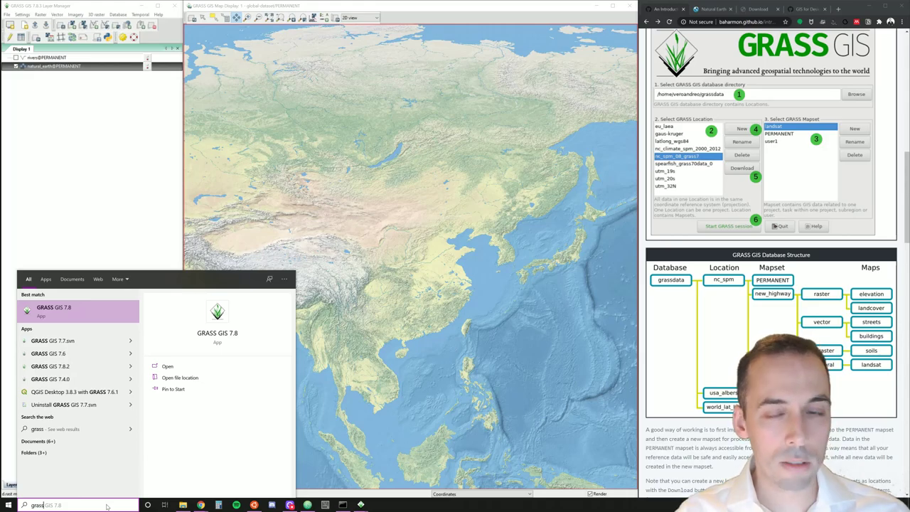
key(Return)
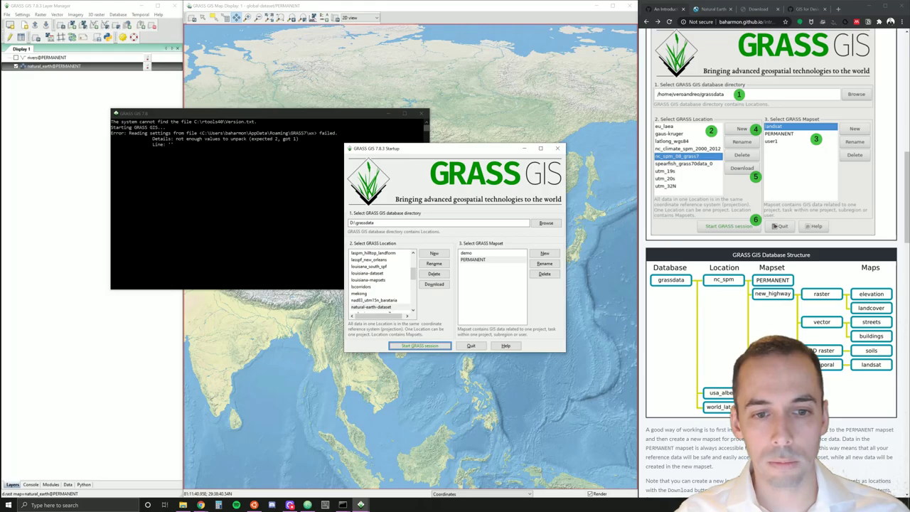
drag(400, 153, 376, 111)
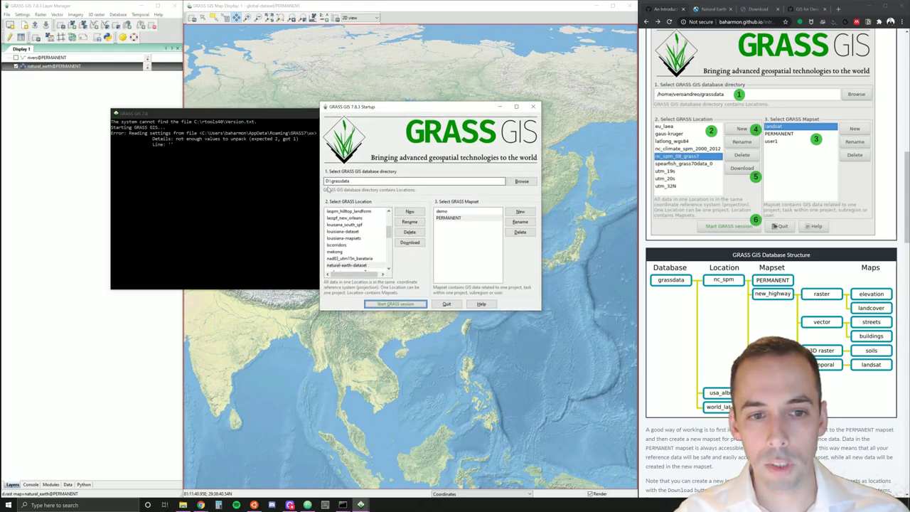
triple_click(334, 180)
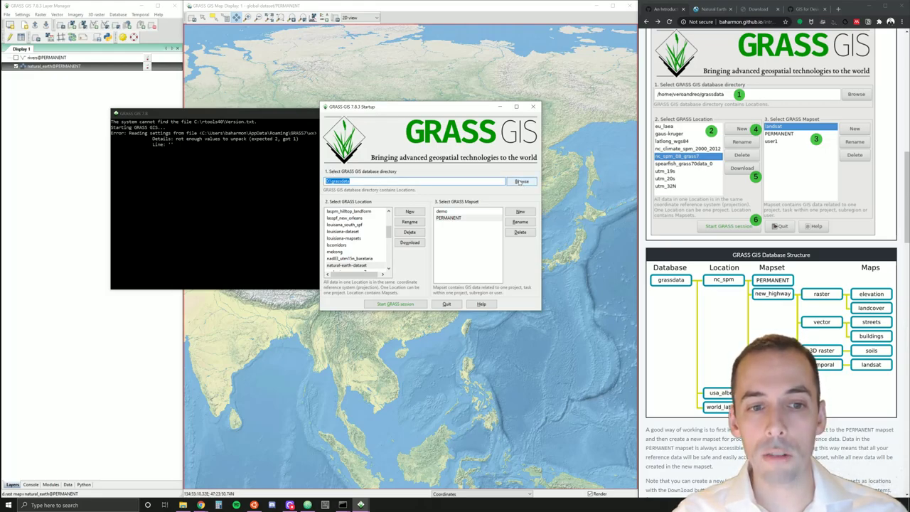
Browse to and select D:\grassdata as the GRASS database directory.
click(521, 182)
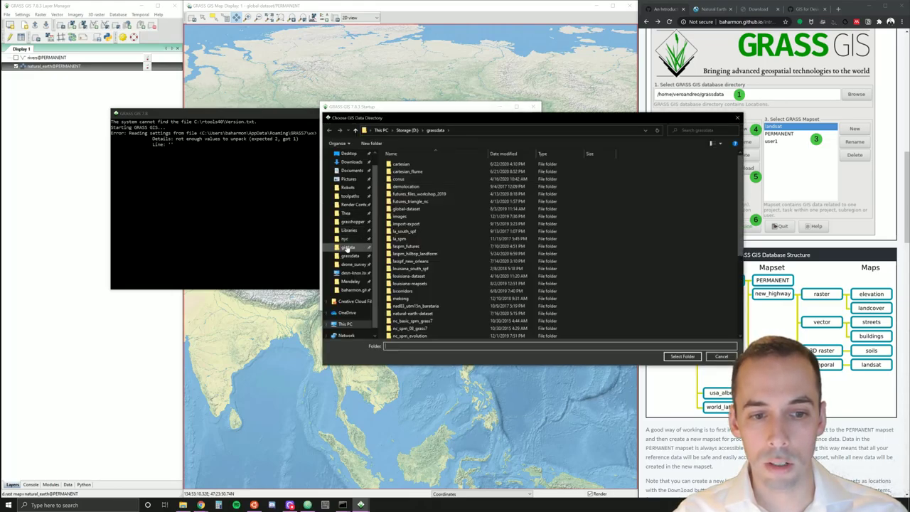
click(349, 257)
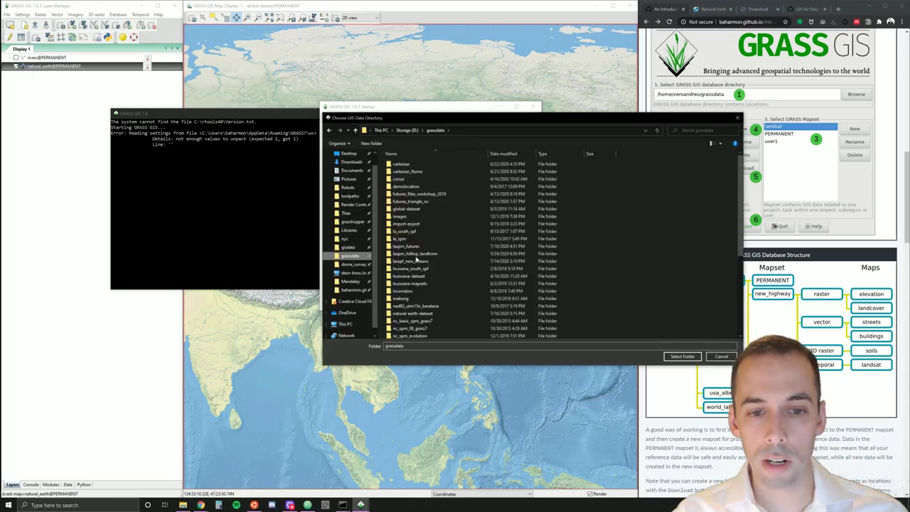
click(681, 356)
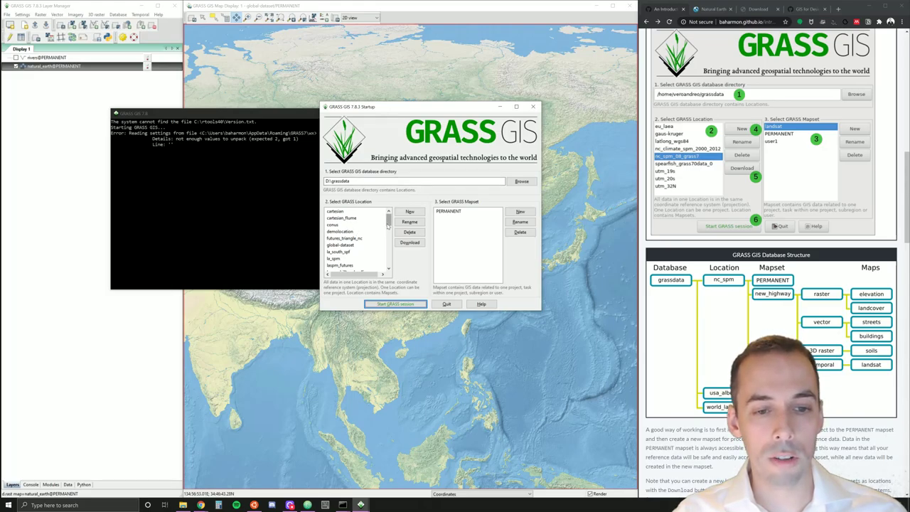
Choose the natural-earth-dataset location with the PERMANENT mapset and start the session.
scroll(389, 226, down, 1)
drag(388, 226, 389, 243)
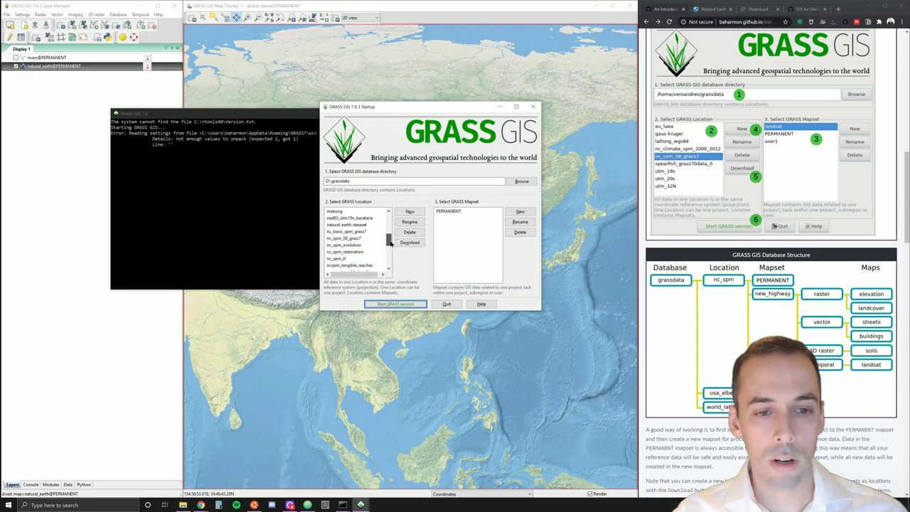
click(355, 224)
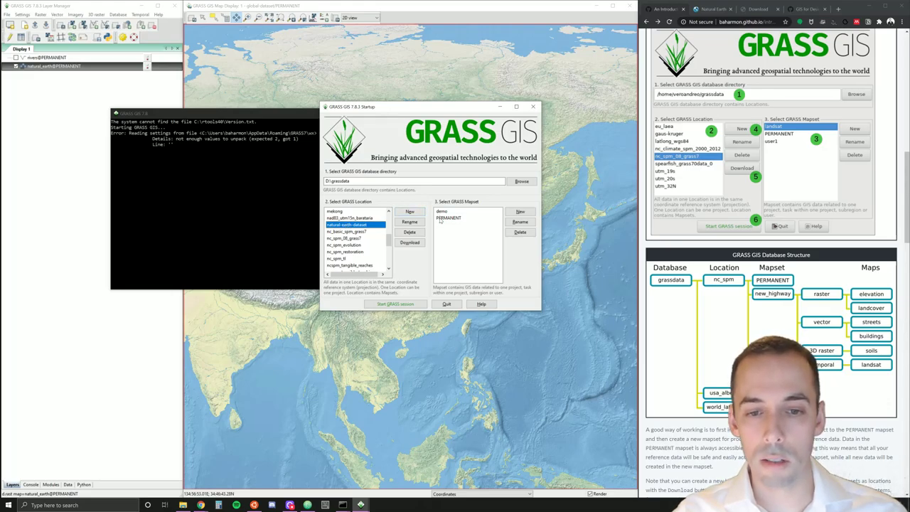
click(440, 219)
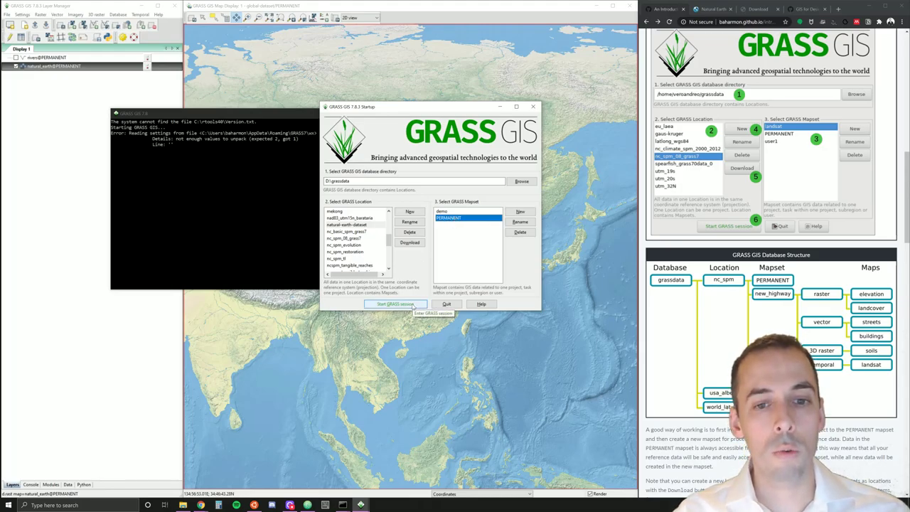
key(Up)
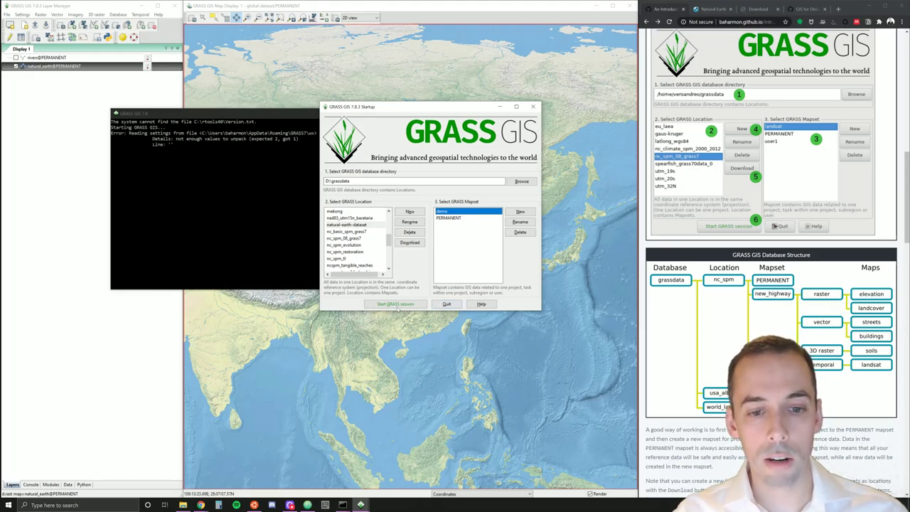
click(450, 217)
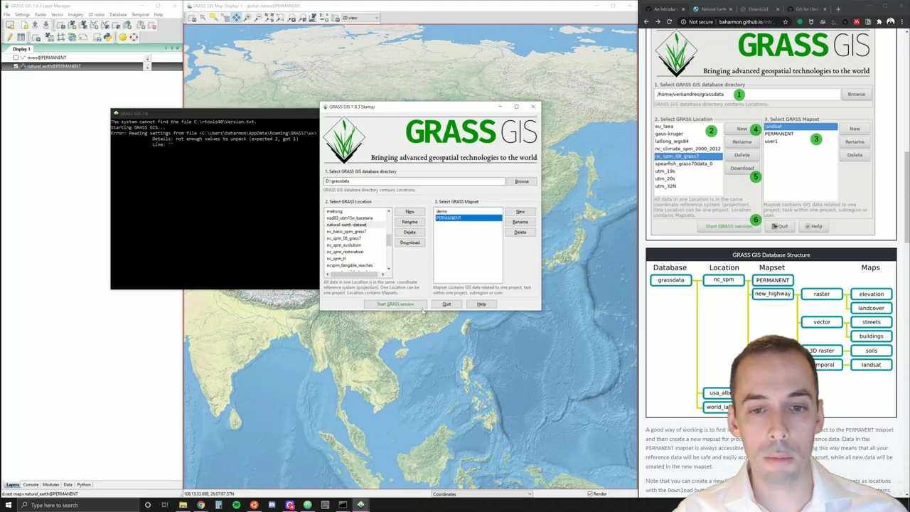
click(395, 303)
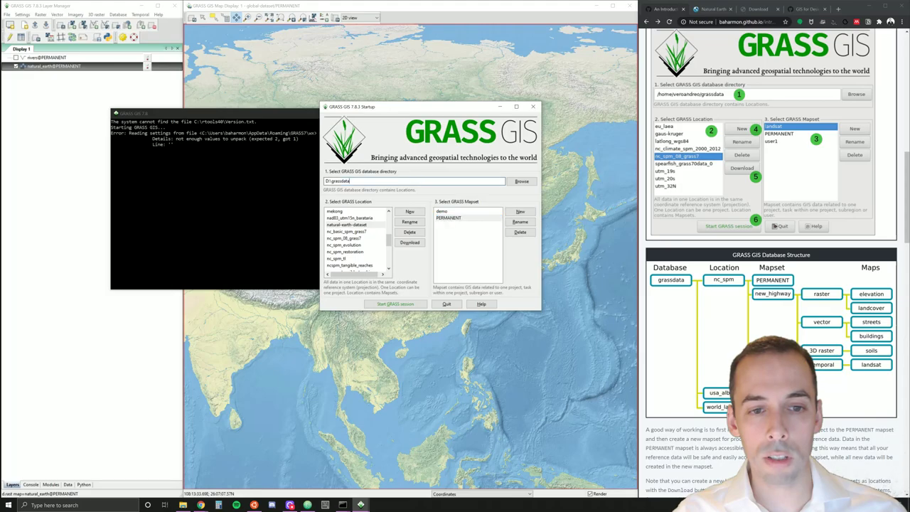
click(355, 227)
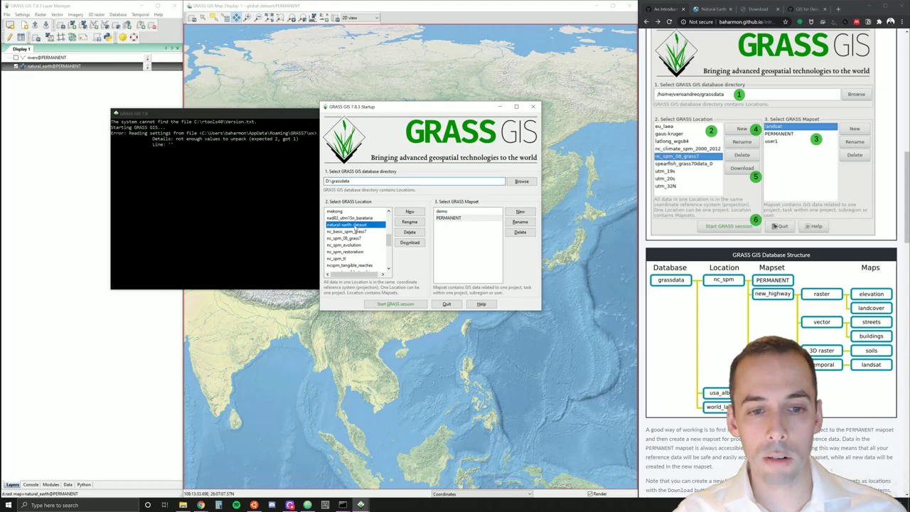
click(447, 218)
Start the PERMANENT session and bring the Map Display and Layer Manager forward.
click(403, 303)
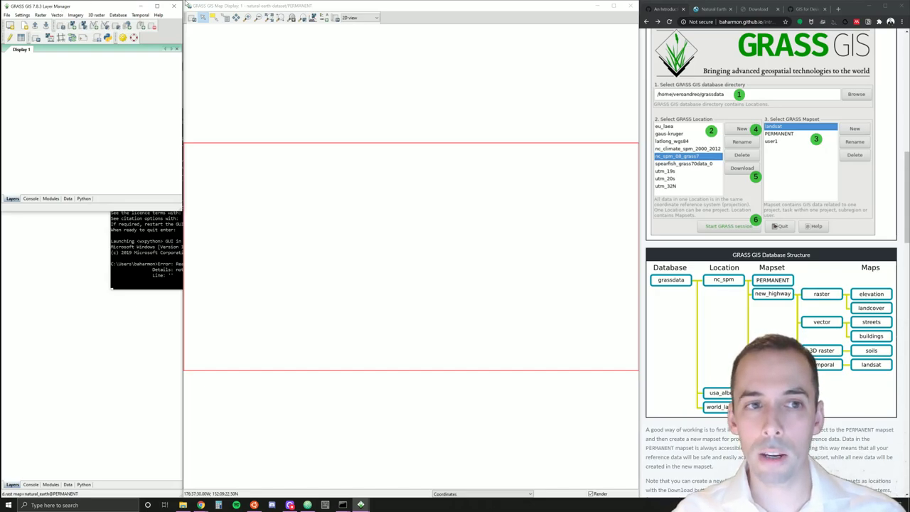
click(201, 14)
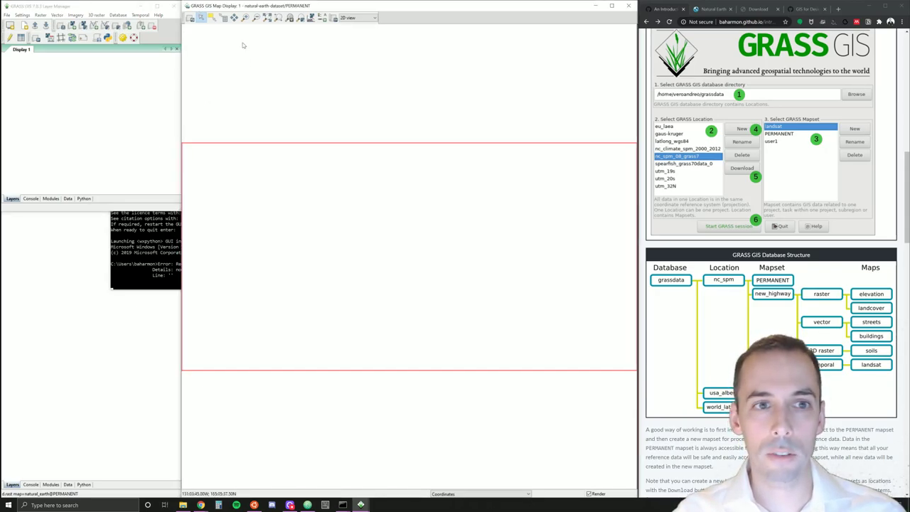
drag(240, 7, 241, 8)
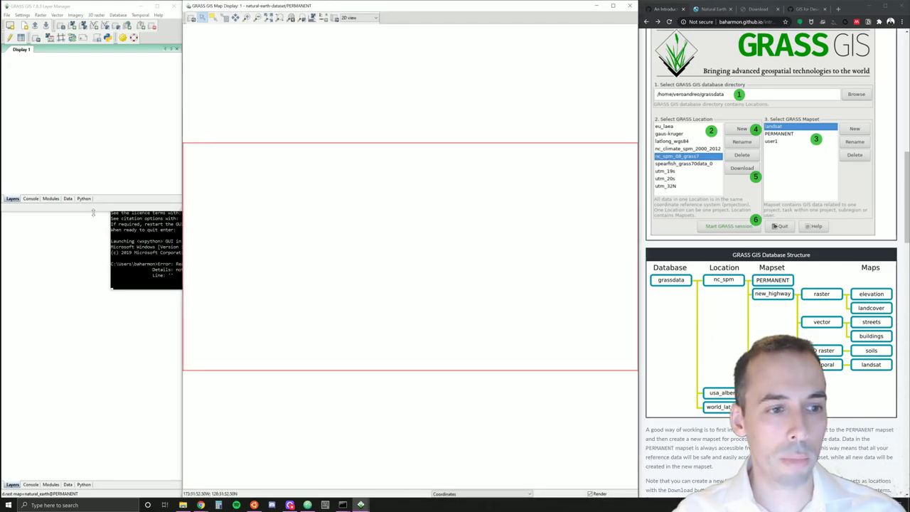
click(142, 497)
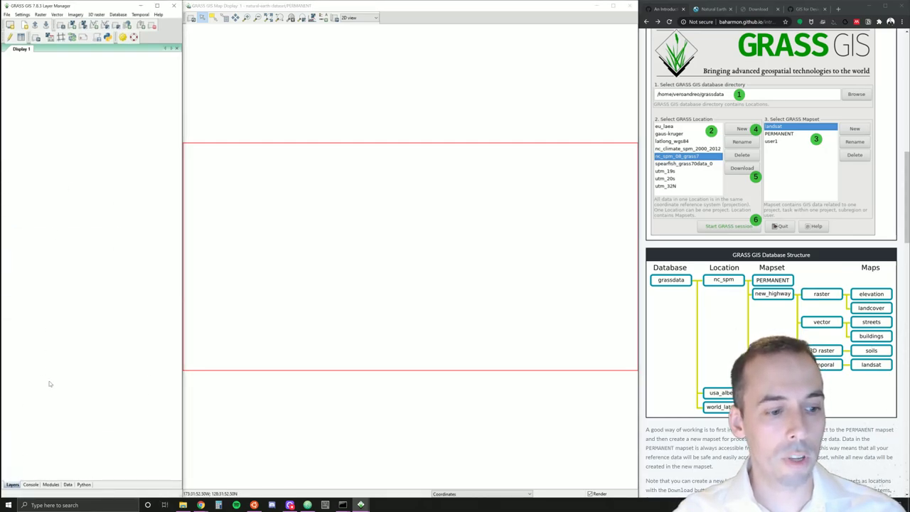
Look through the Console, Modules and Data tabs, ending on the empty Layers list.
click(32, 484)
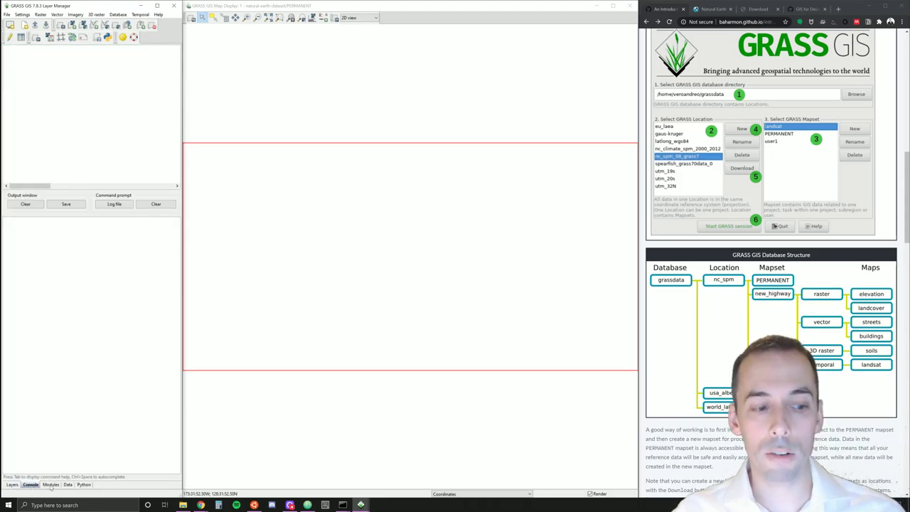
click(51, 484)
click(69, 484)
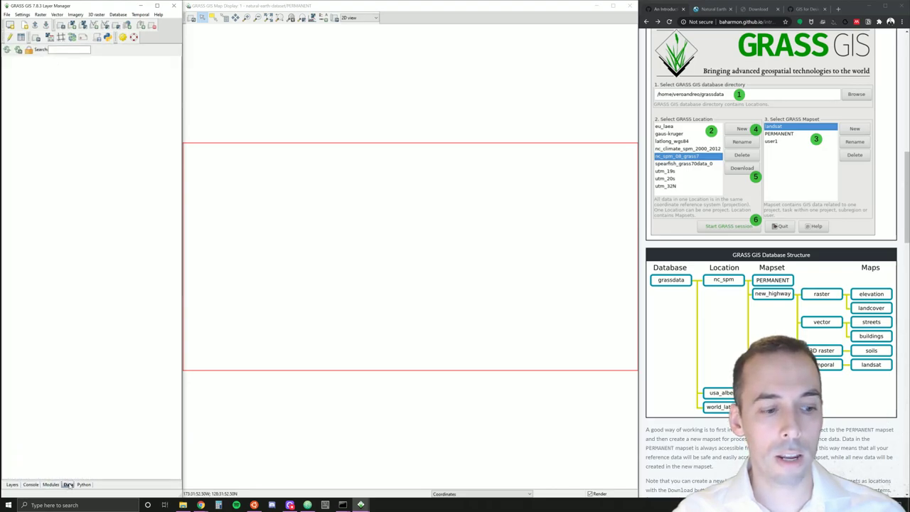
click(12, 484)
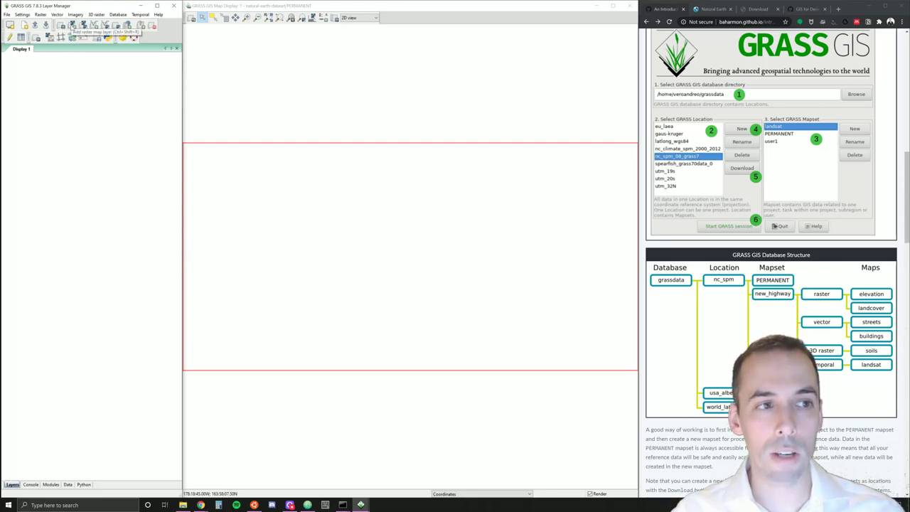
Add the natural_earth@PERMANENT raster as a map layer with d.rast.
click(73, 25)
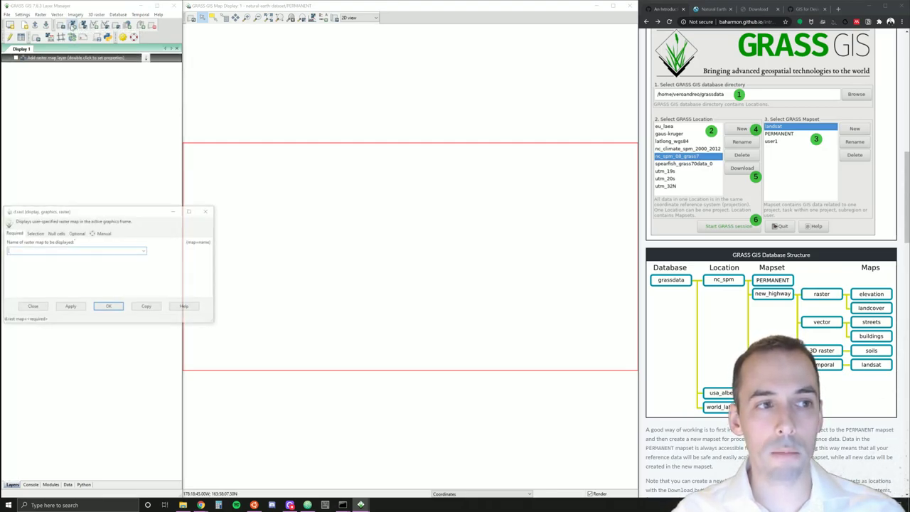
drag(132, 213, 158, 112)
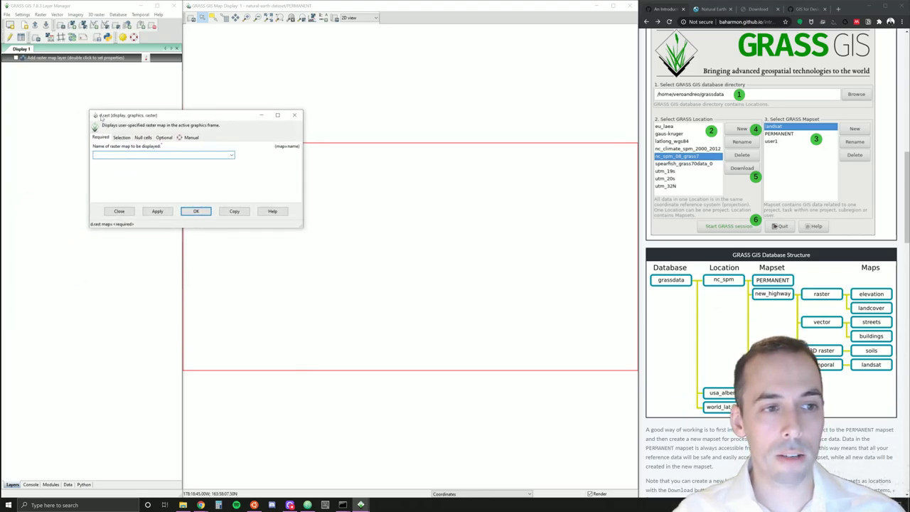
click(231, 155)
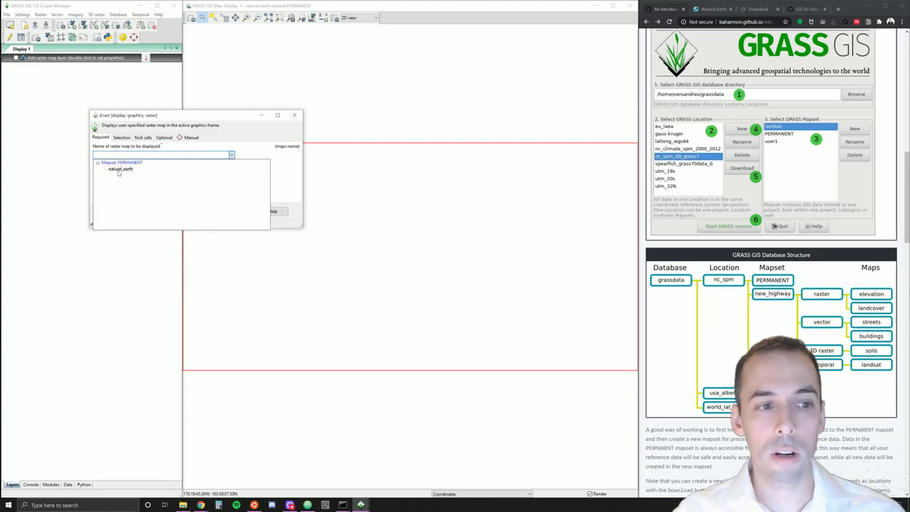
click(119, 171)
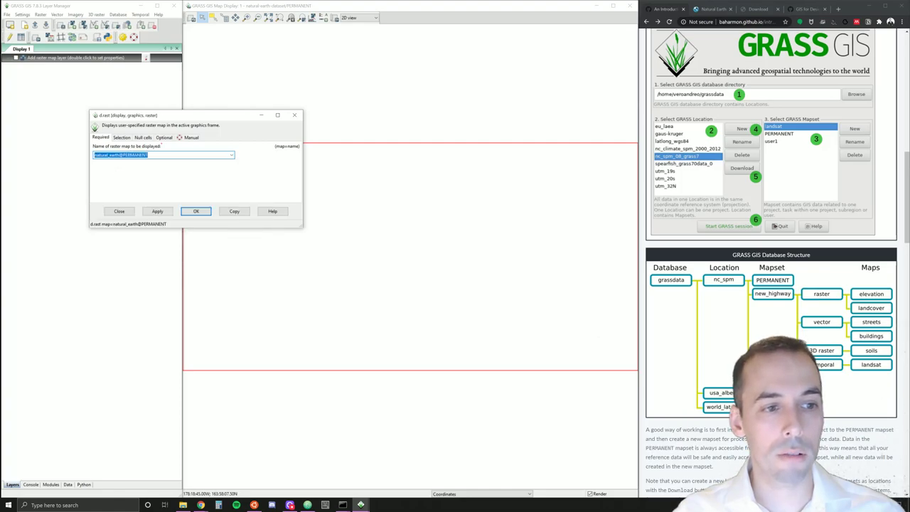
click(130, 155)
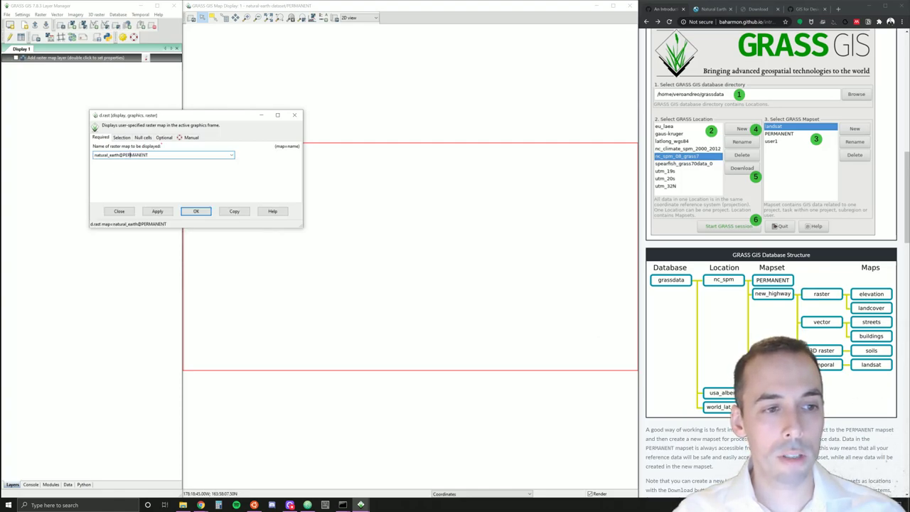
drag(118, 155, 140, 155)
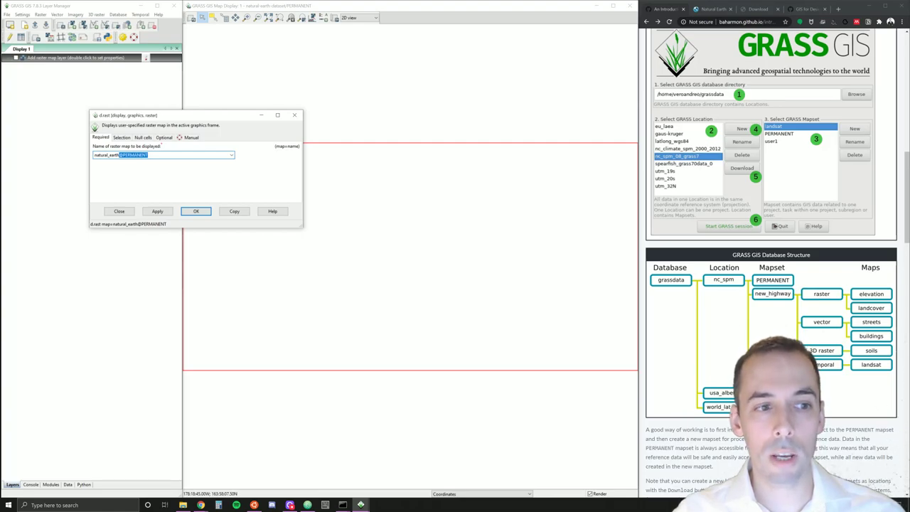
click(196, 212)
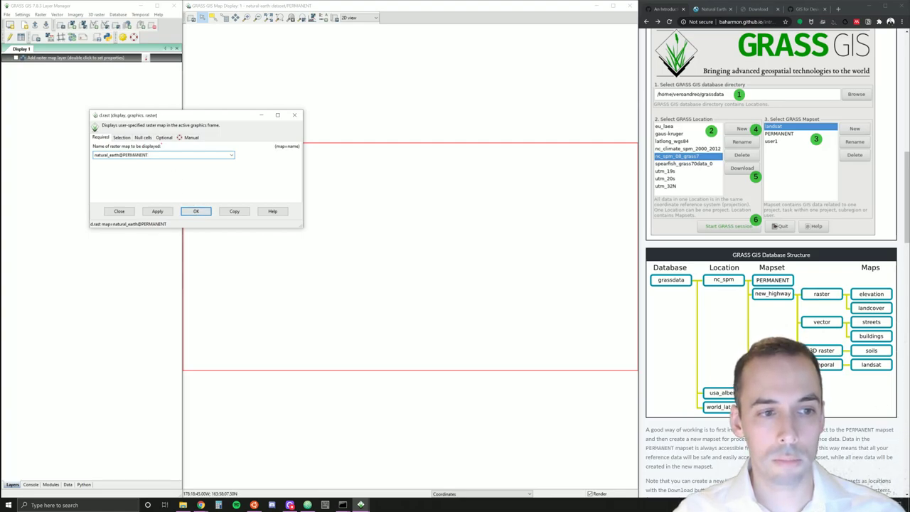
click(196, 212)
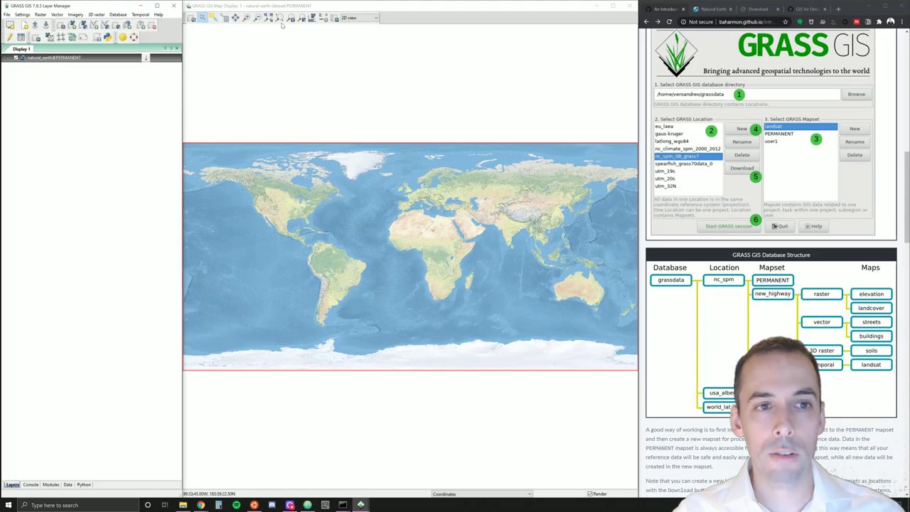
Zoom the map to a rectangle around the Americas.
click(246, 20)
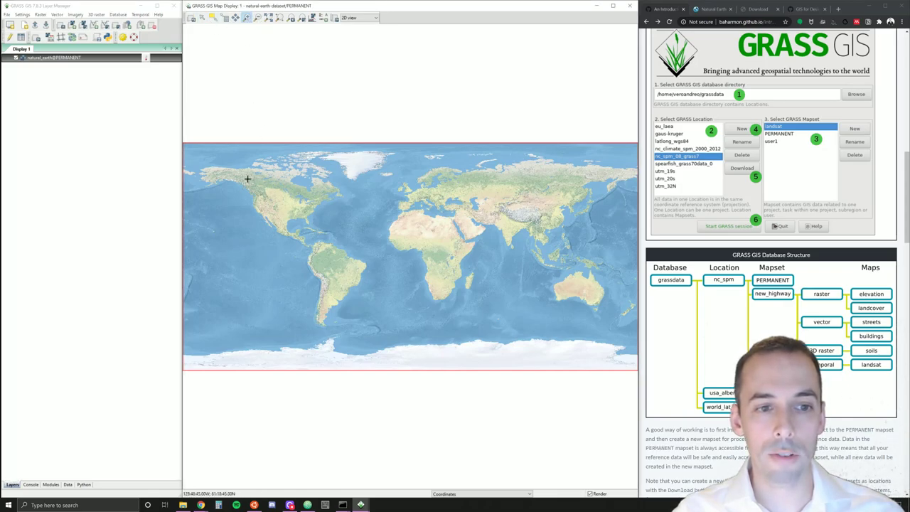
mouse_move(198, 152)
mouse_down()
mouse_move(338, 288)
mouse_move(386, 351)
mouse_up()
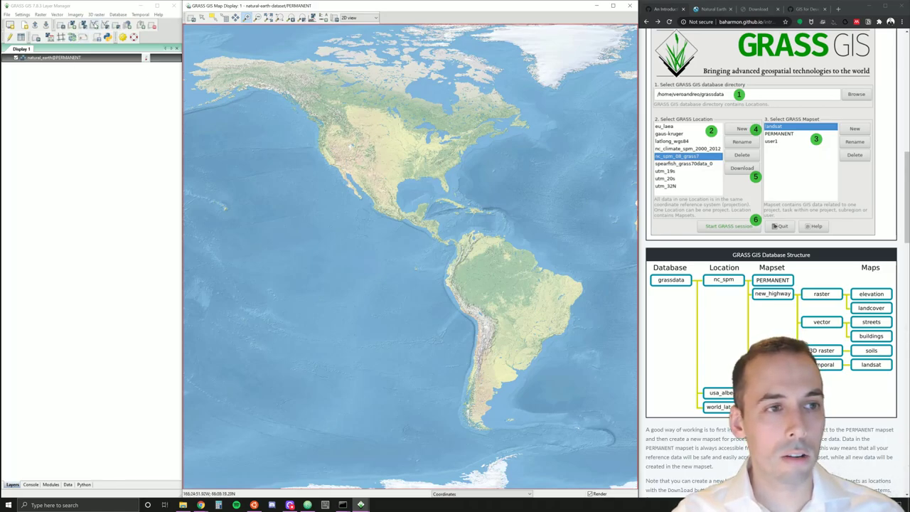
Add the countries@PERMANENT vector layer over the natural_earth basemap with d.vect.
click(95, 25)
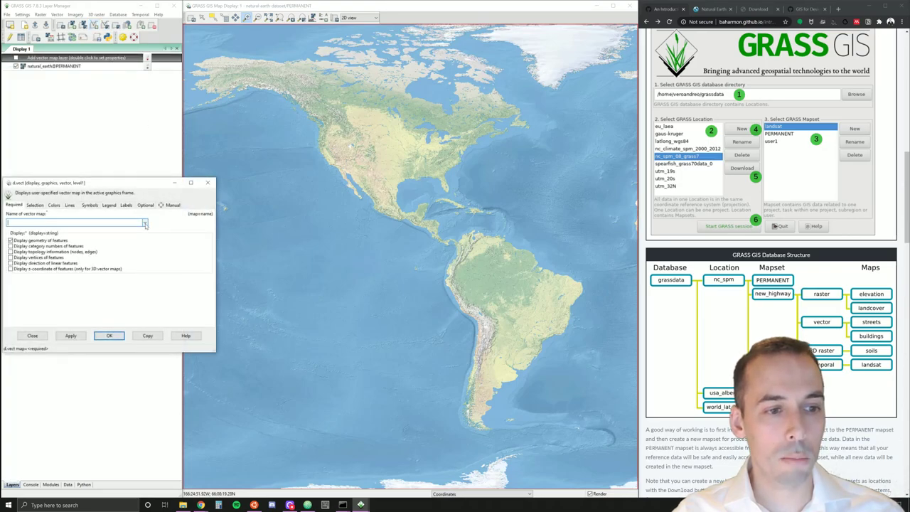
click(144, 223)
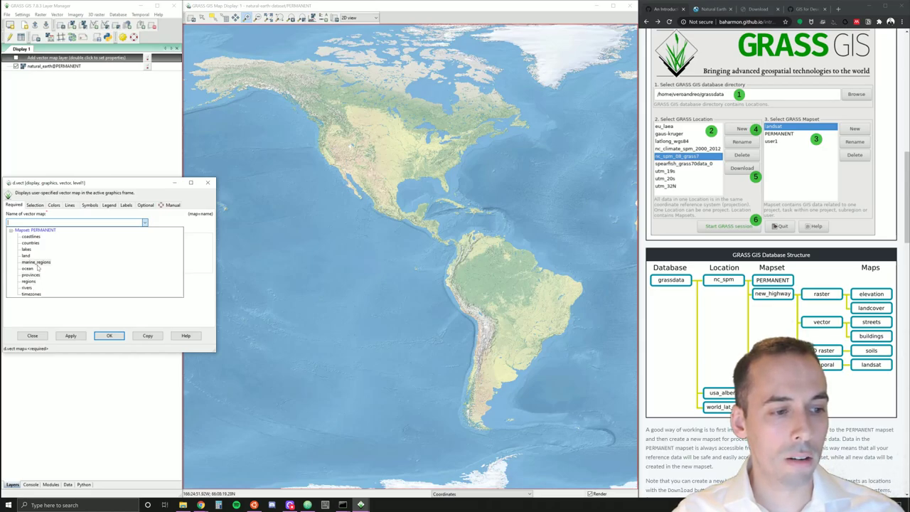
click(30, 242)
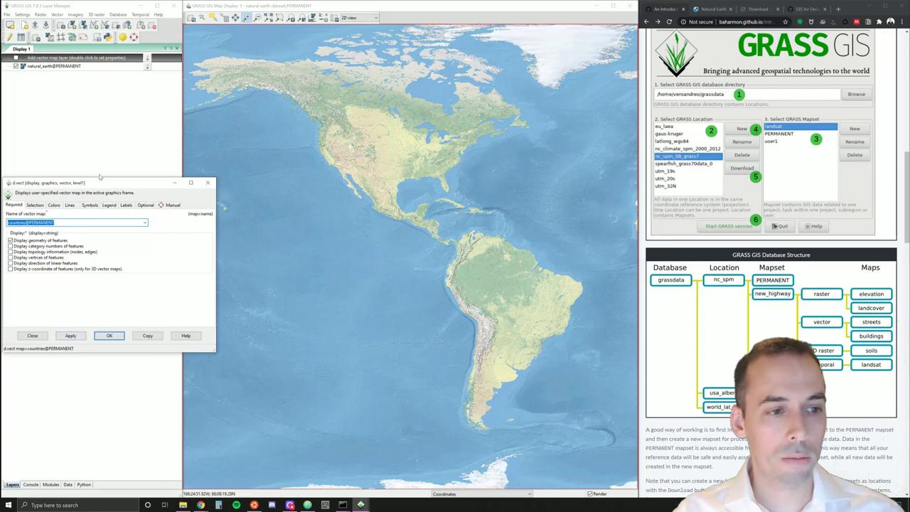
mouse_move(97, 184)
mouse_down()
mouse_move(135, 116)
mouse_move(133, 80)
mouse_up()
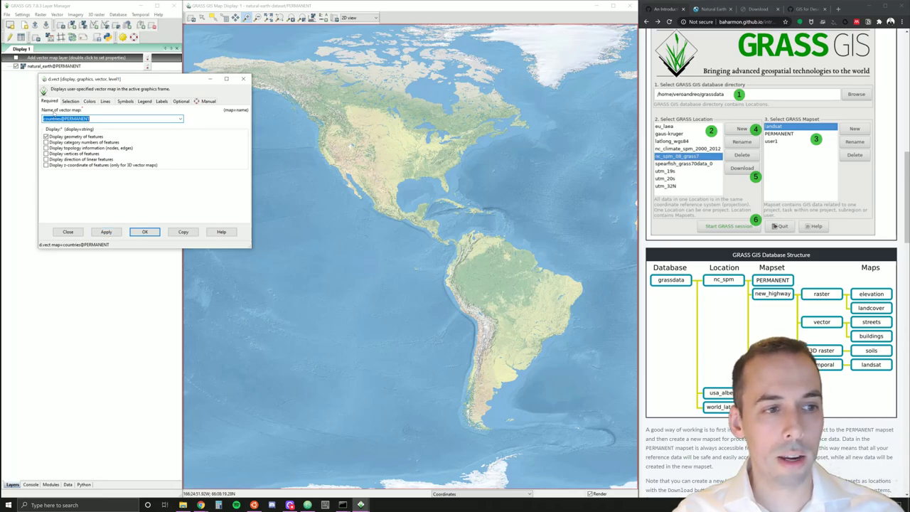
click(106, 233)
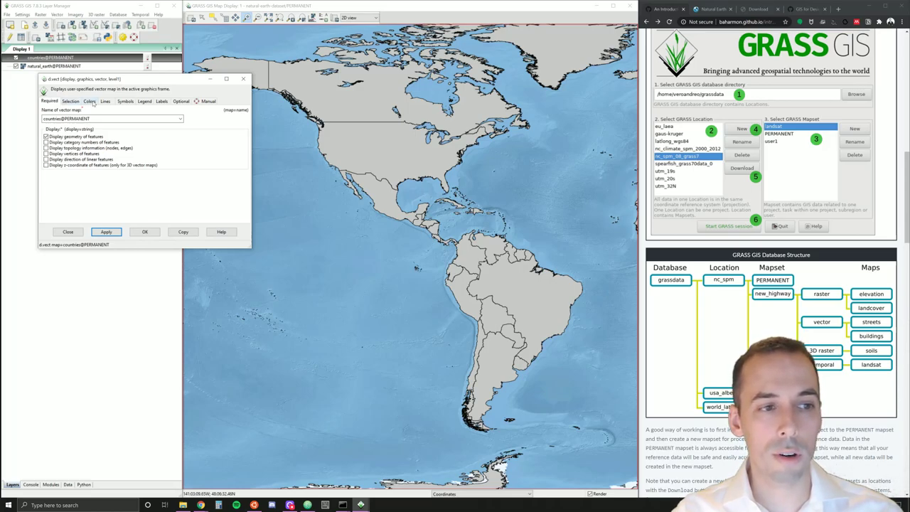
Set the countries layer's area fill to Transparent, apply it, and copy its d.vect command.
click(91, 101)
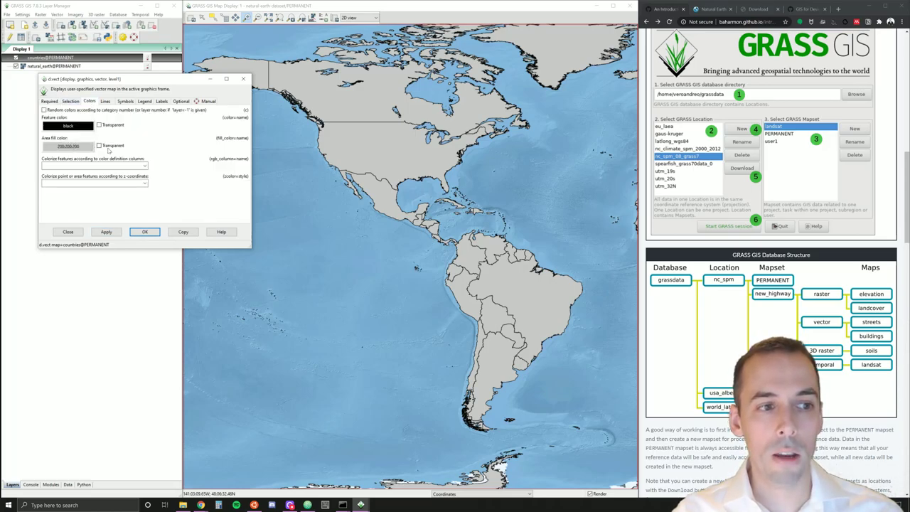
click(99, 147)
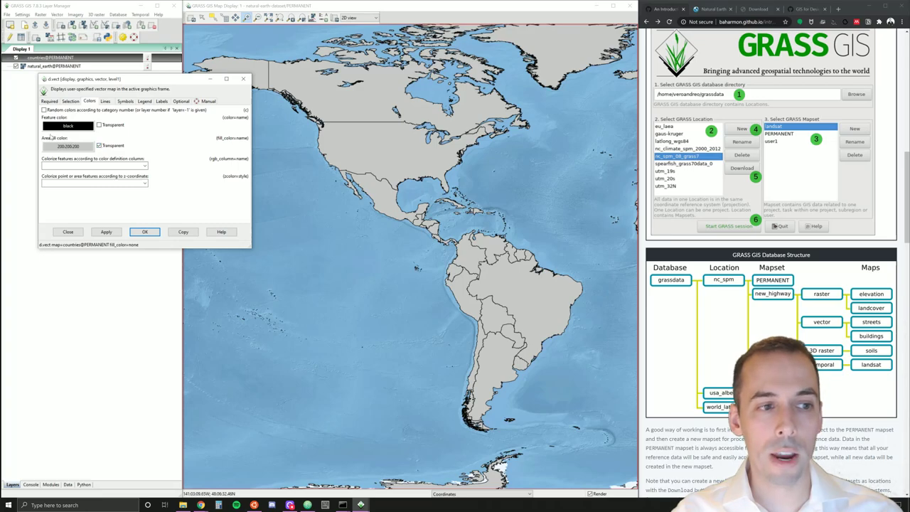
click(119, 232)
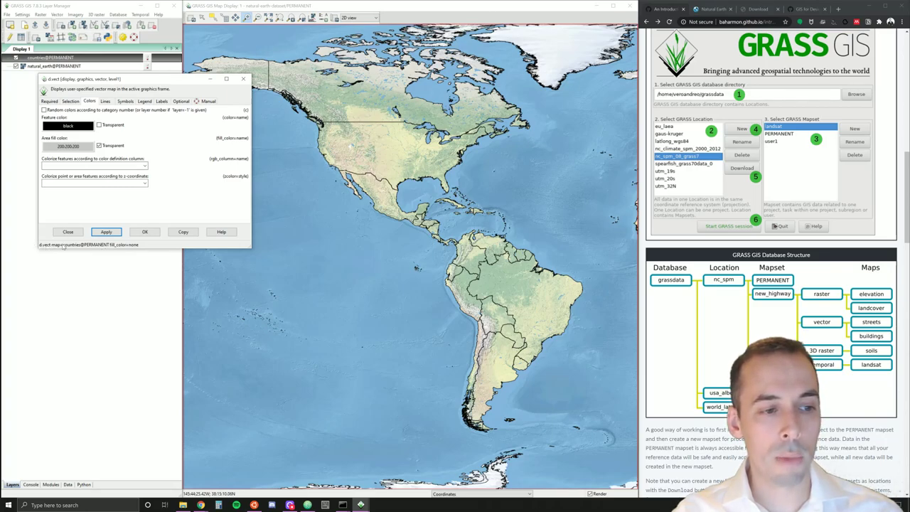
click(179, 235)
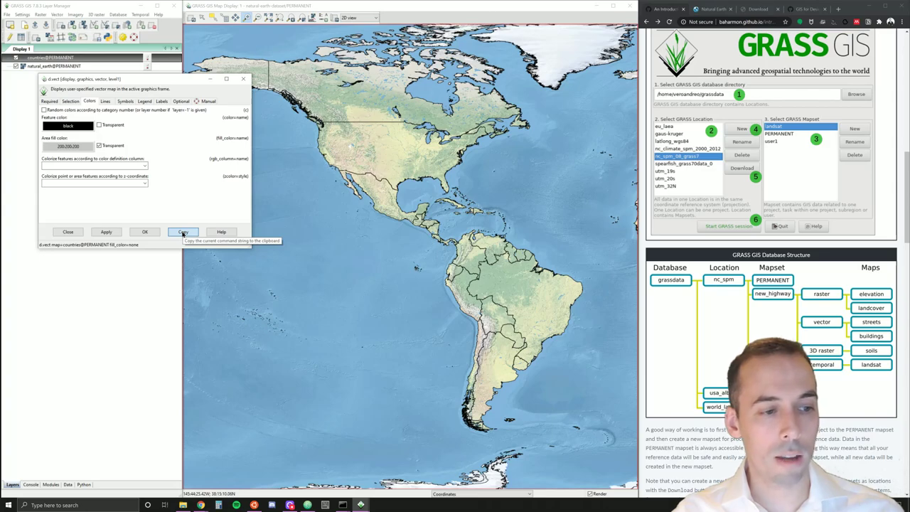
Hide the original countries layer and run the pasted d.vect command to add unfilled borders.
click(243, 78)
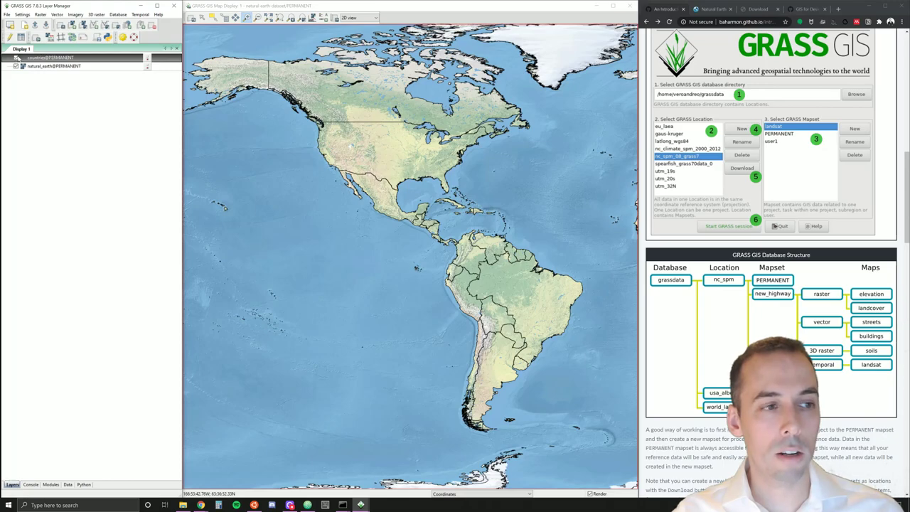
click(16, 56)
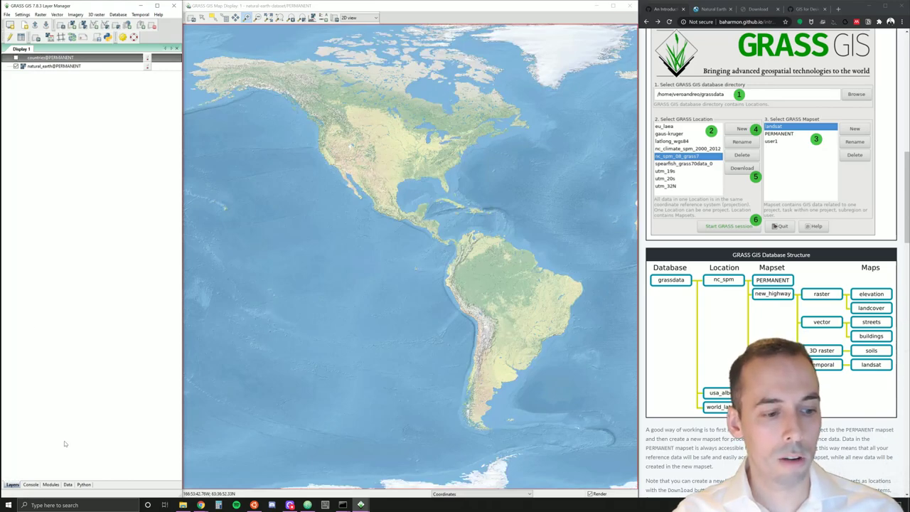
click(31, 484)
text(d.vect map=countries@PERMANENT fill_color=none)
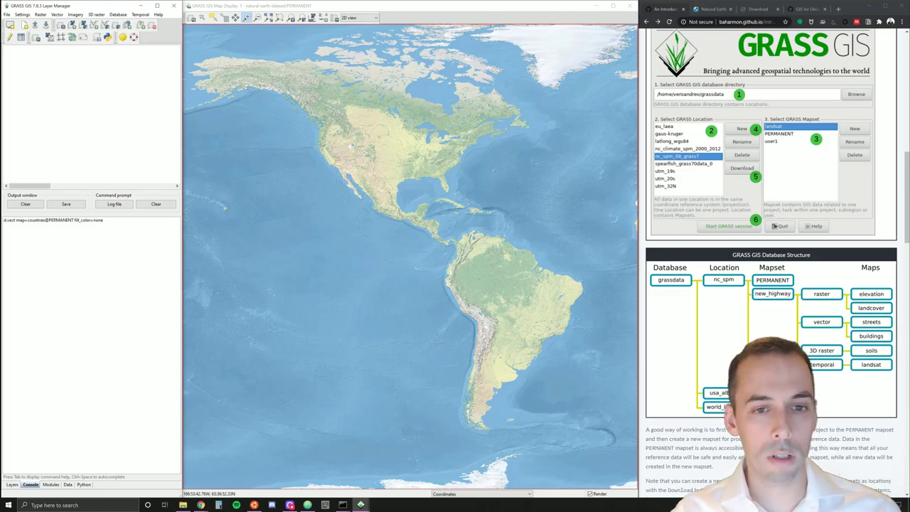
key(Return)
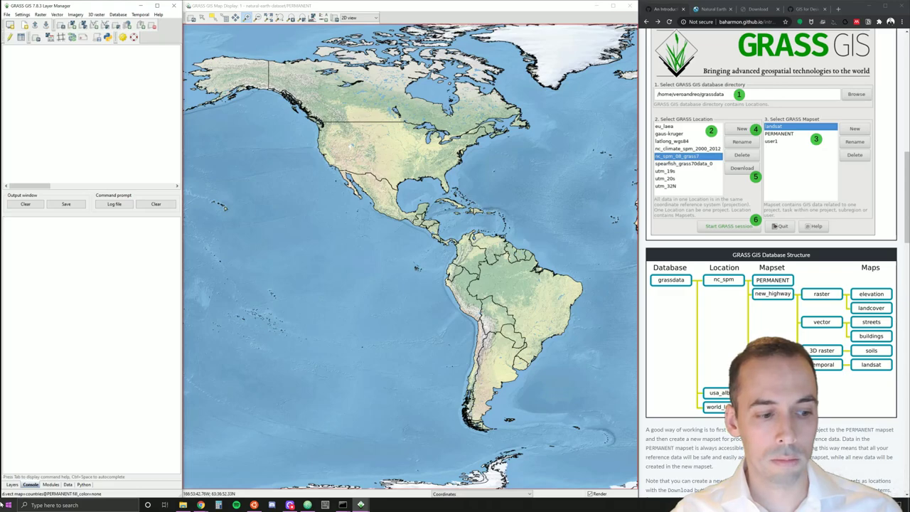
click(12, 484)
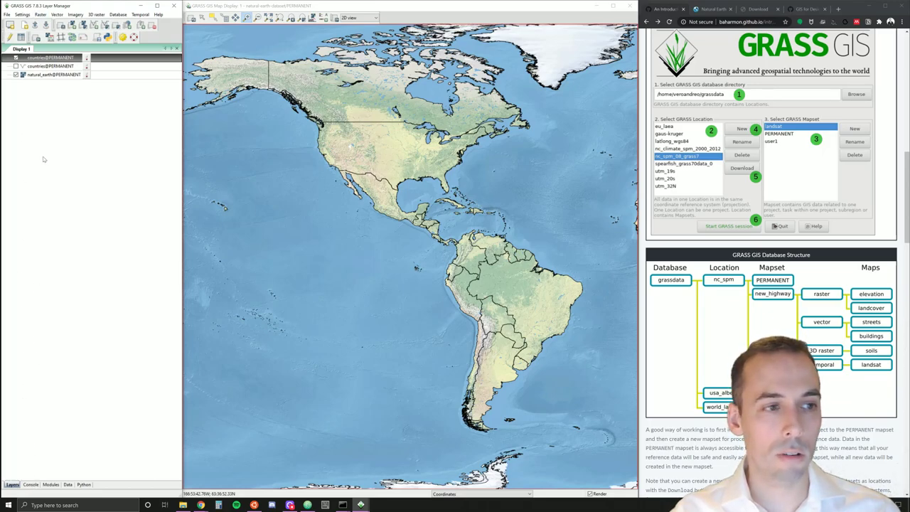
Select the top countries layer in the layer list.
click(16, 58)
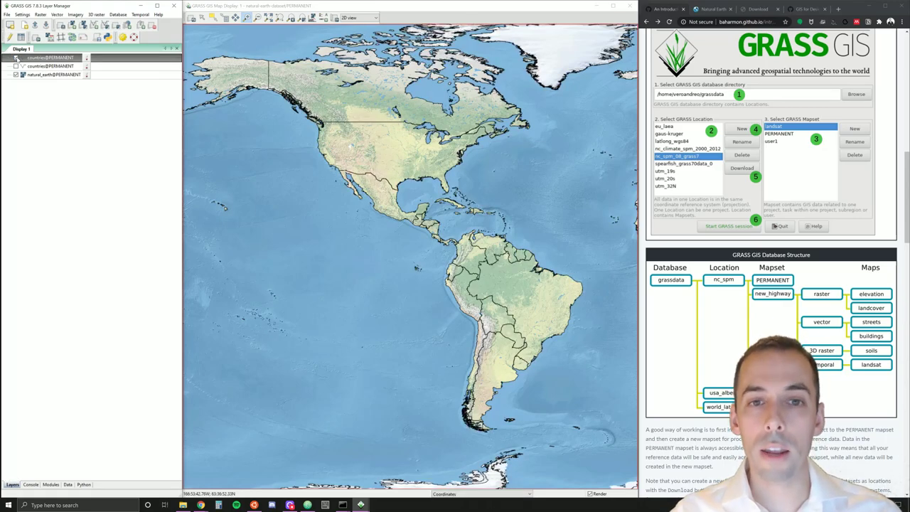
scroll(725, 242, down, 4)
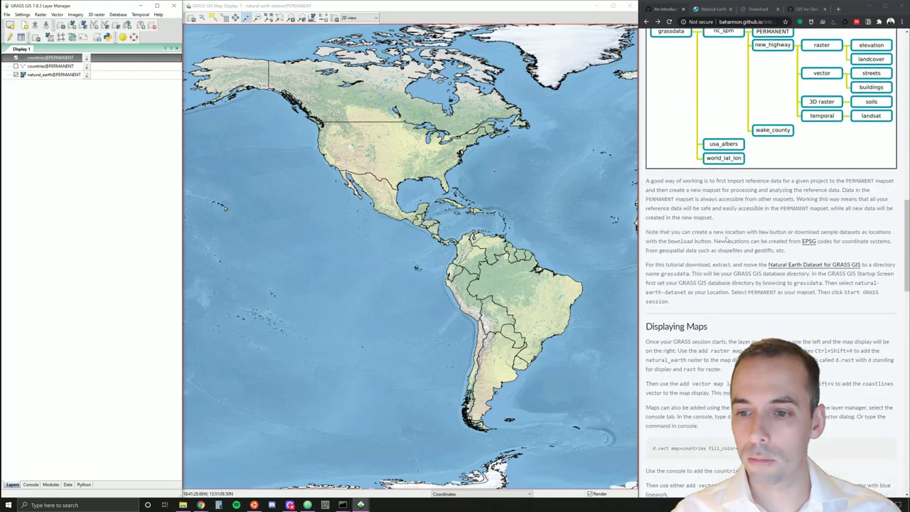
scroll(725, 242, down, 4)
scroll(726, 242, down, 4)
scroll(725, 245, down, 2)
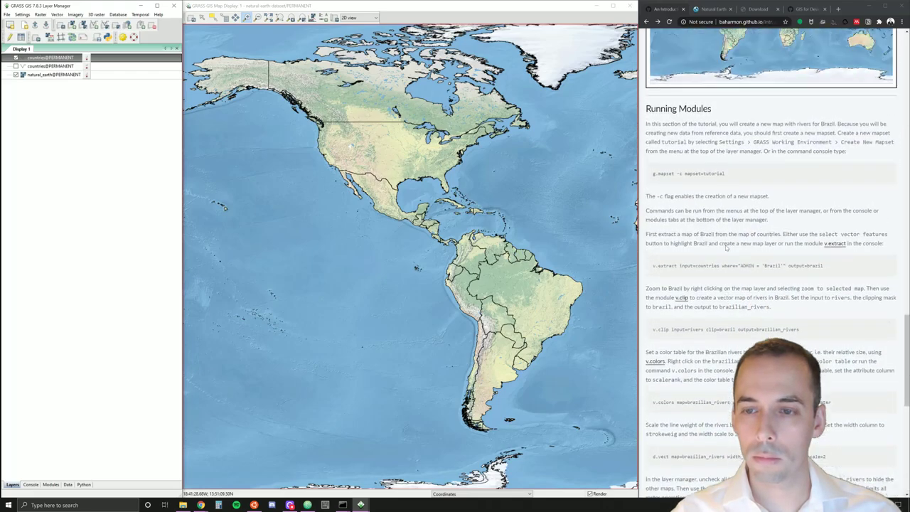
scroll(725, 245, up, 3)
scroll(725, 245, up, 2)
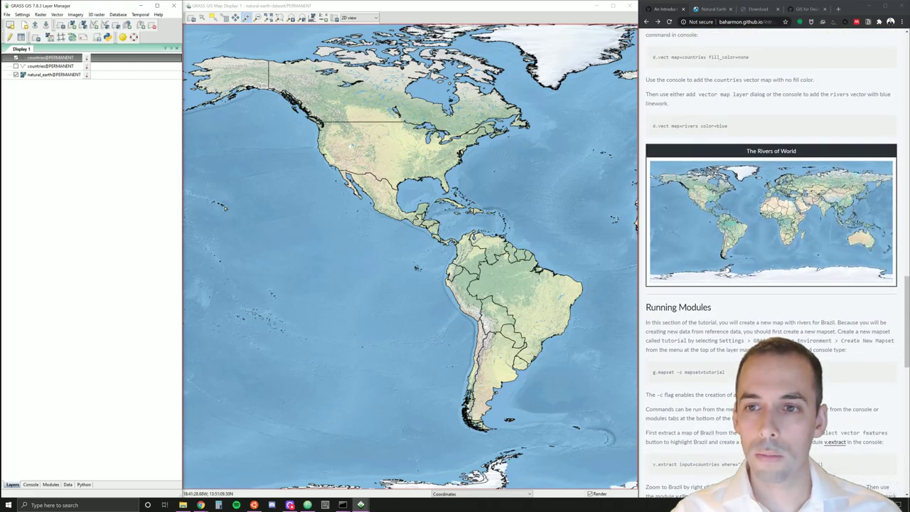
scroll(725, 246, up, 1)
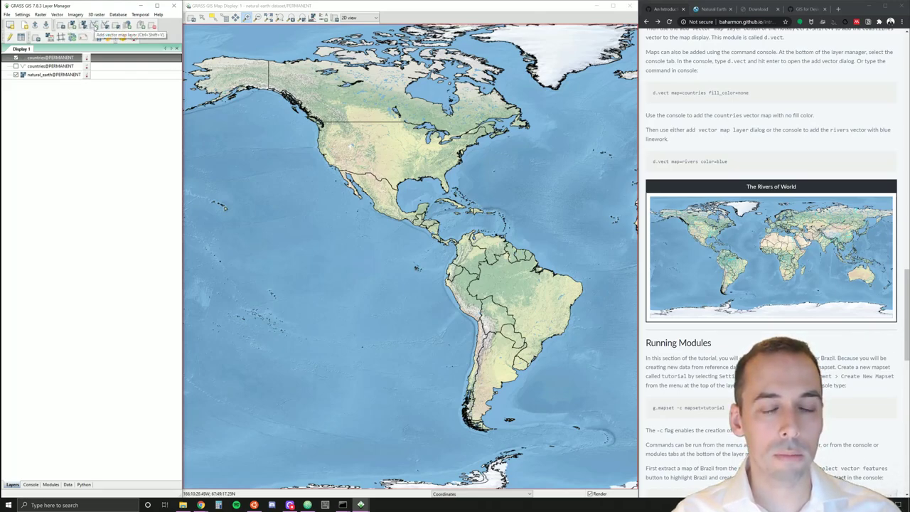
Add a rivers@PERMANENT vector layer and apply it to the display.
click(95, 27)
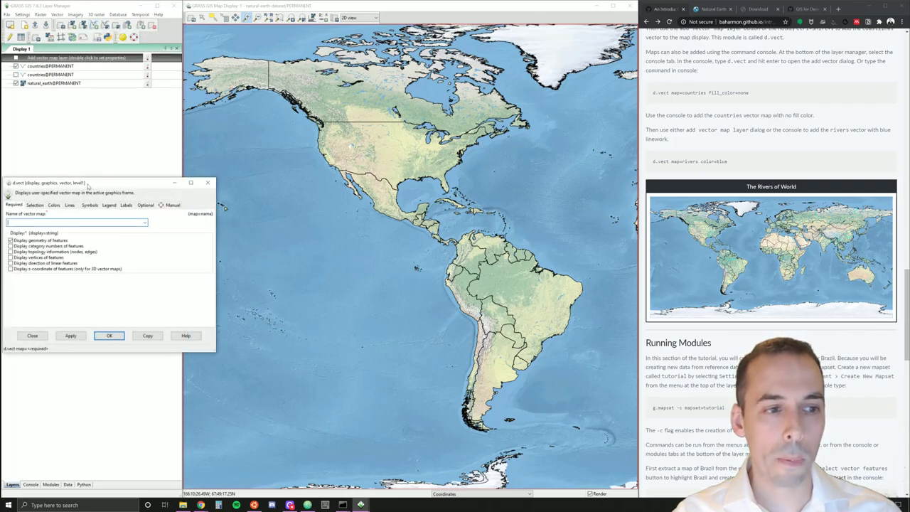
drag(88, 186, 160, 86)
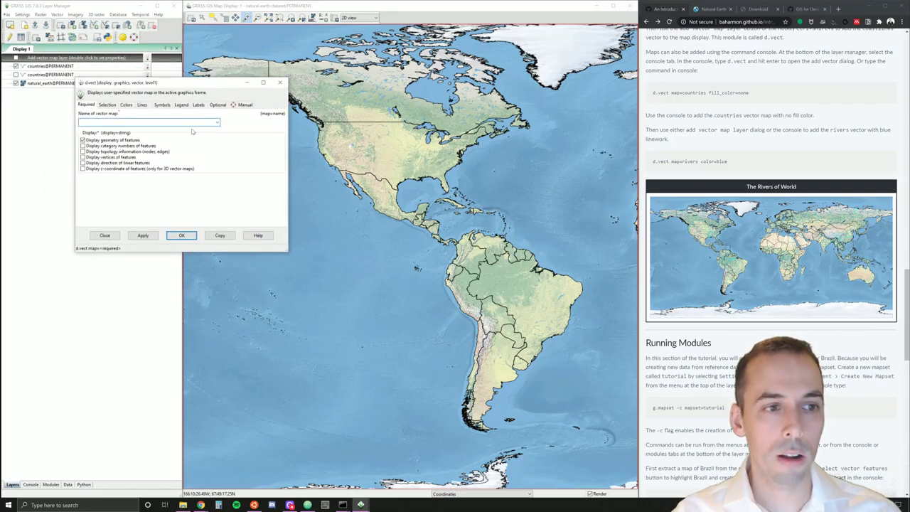
click(217, 124)
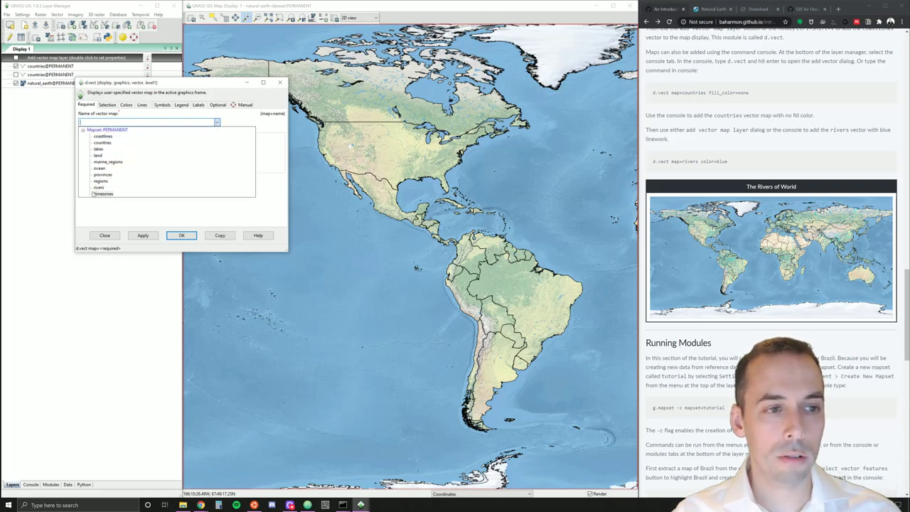
click(98, 187)
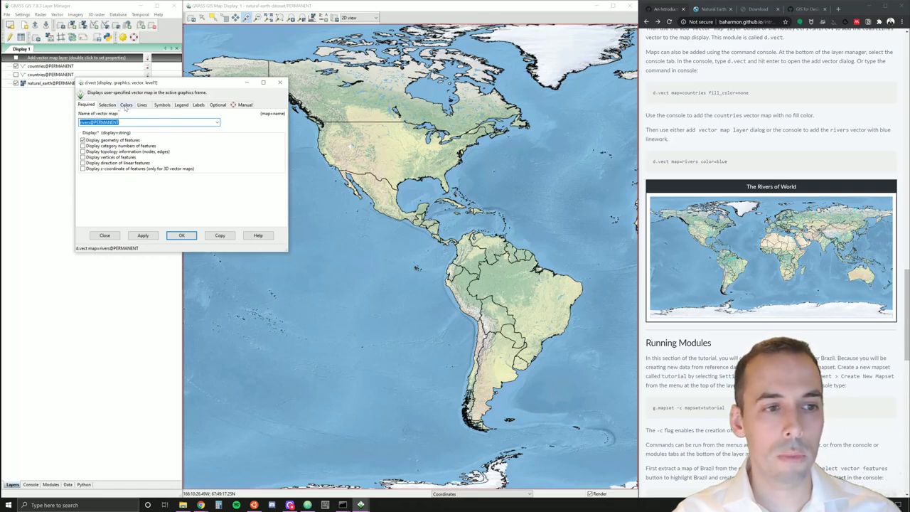
click(143, 235)
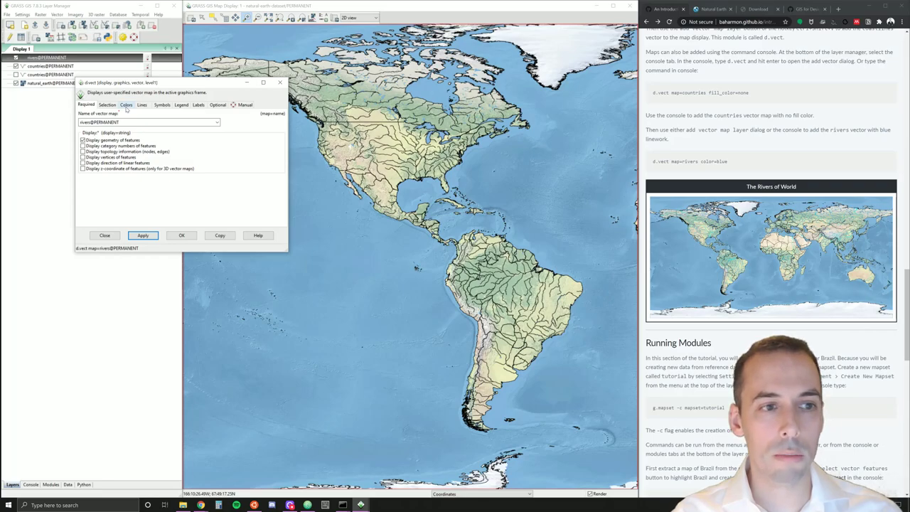
Set the rivers layer's feature color to blue, apply it, and close the settings.
click(126, 105)
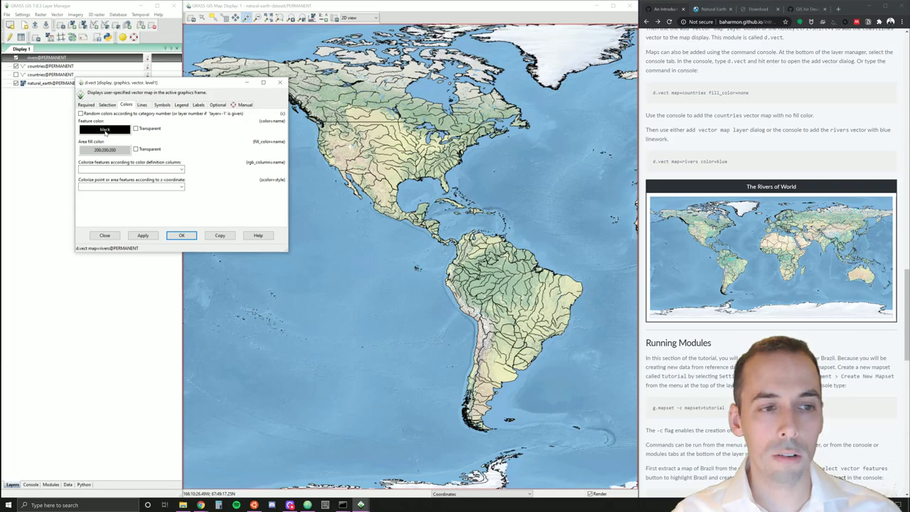
click(105, 130)
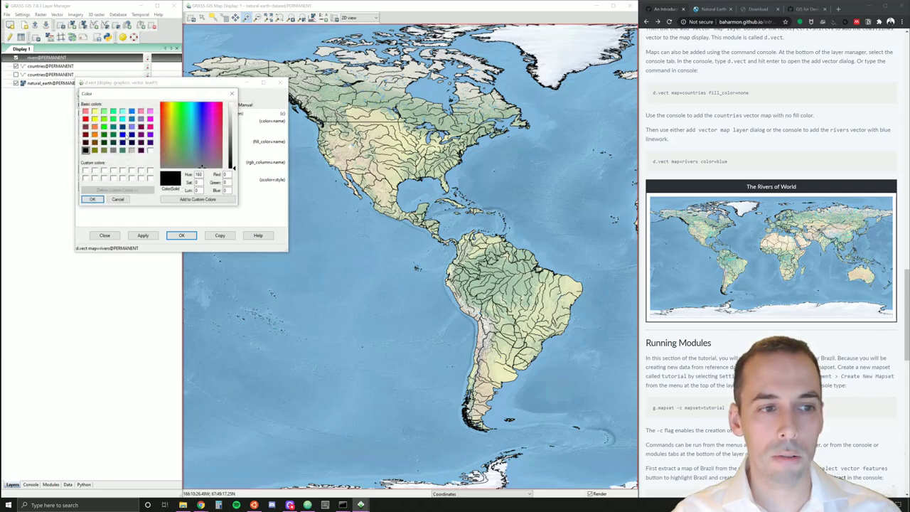
click(121, 135)
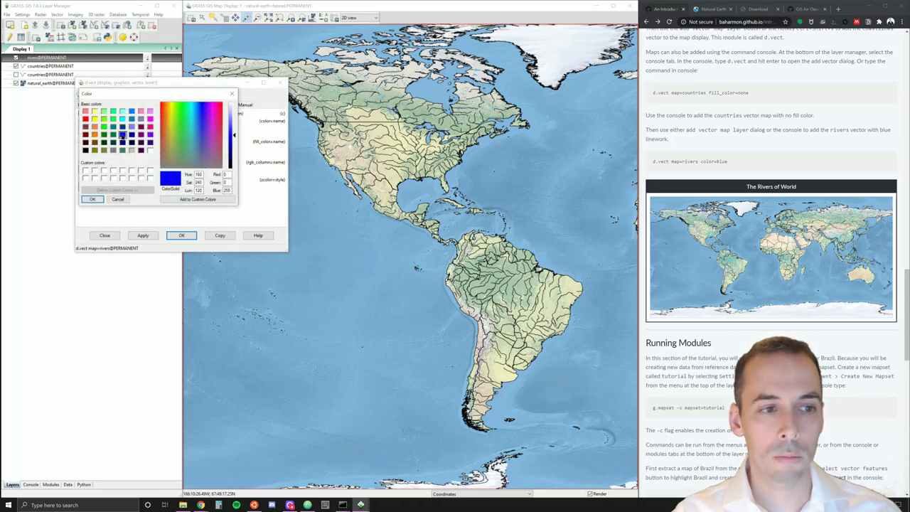
click(92, 199)
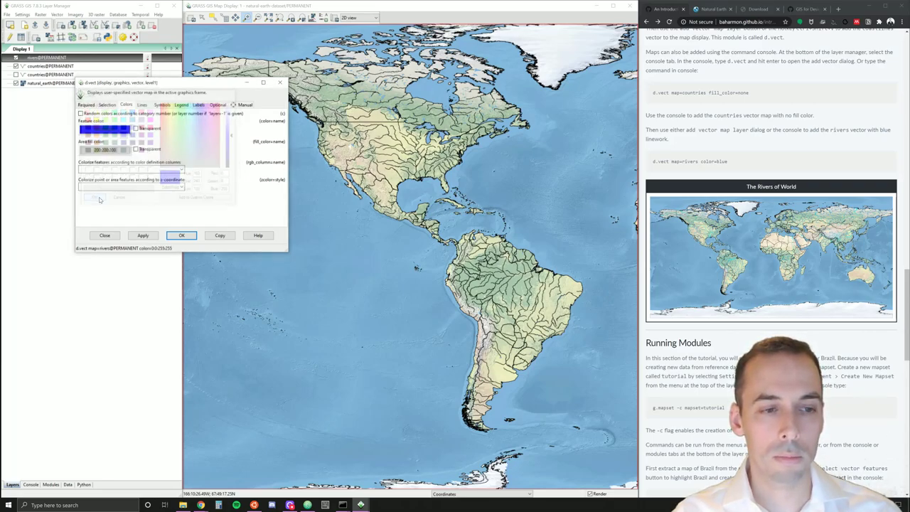
click(142, 236)
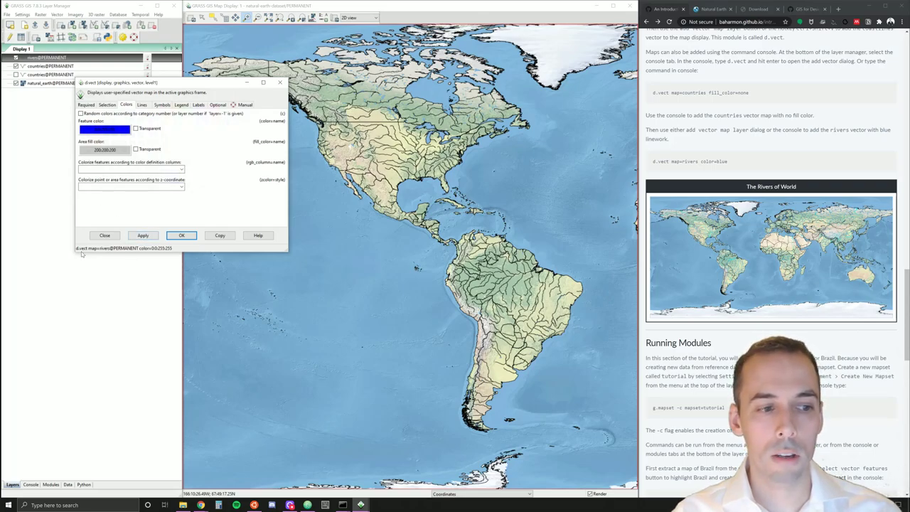
click(143, 236)
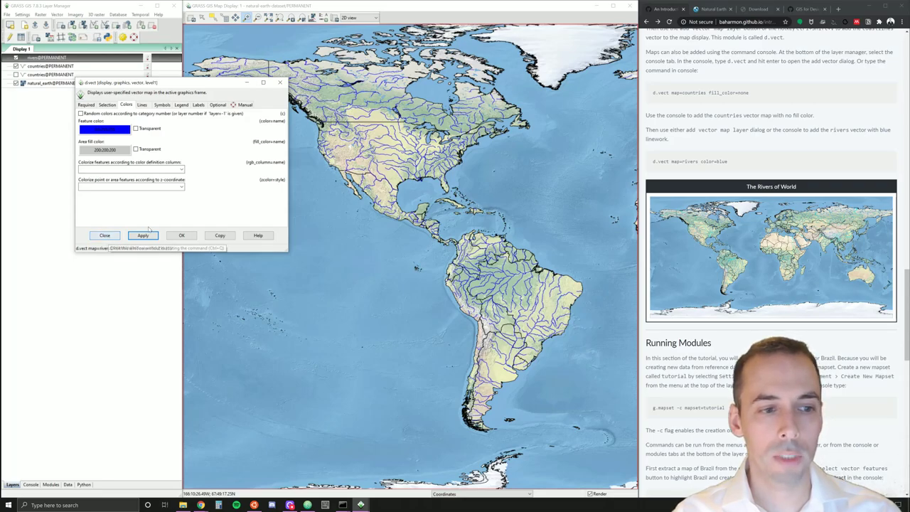
click(106, 236)
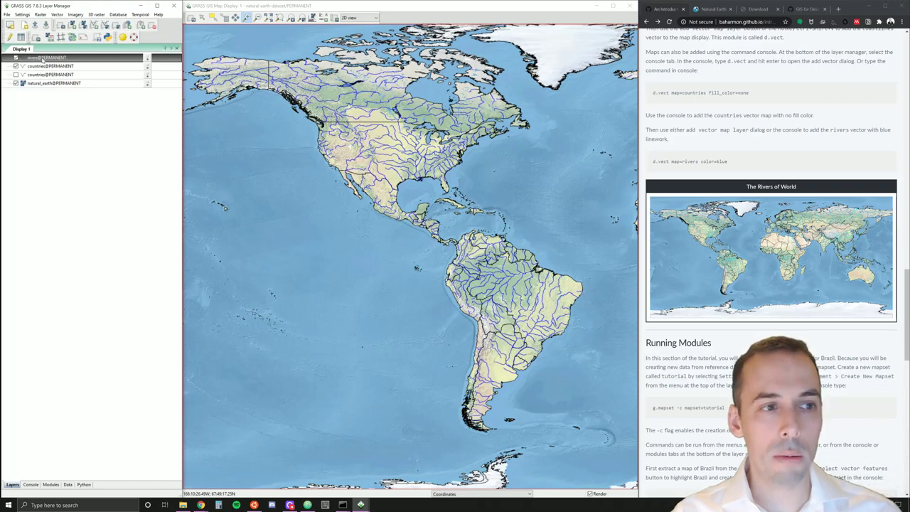
right_click(43, 60)
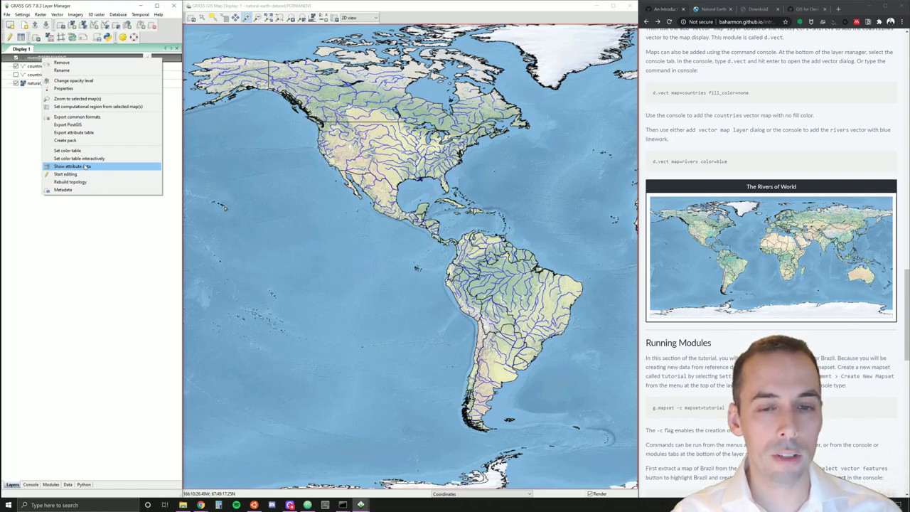
click(84, 166)
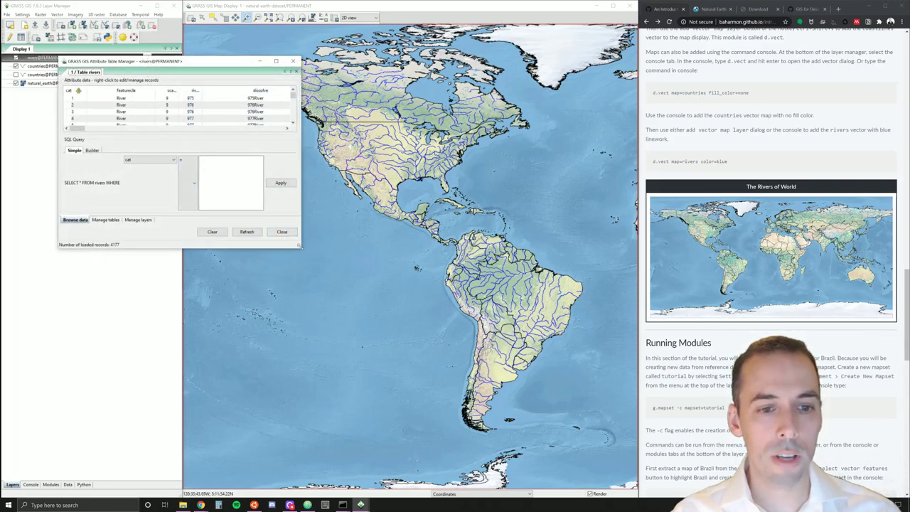
drag(299, 245, 389, 446)
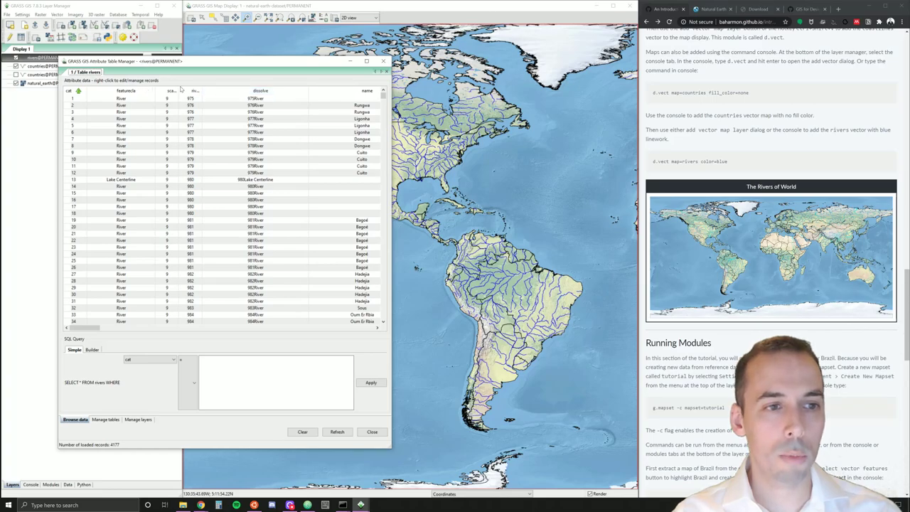
mouse_move(180, 90)
mouse_down()
mouse_move(155, 90)
mouse_move(199, 90)
mouse_up()
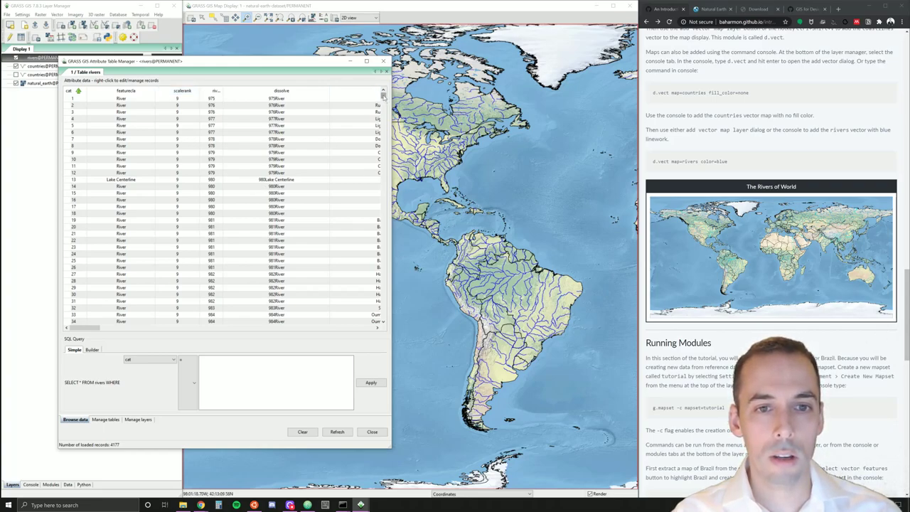
mouse_move(382, 102)
mouse_down()
mouse_move(394, 147)
mouse_move(383, 95)
mouse_up()
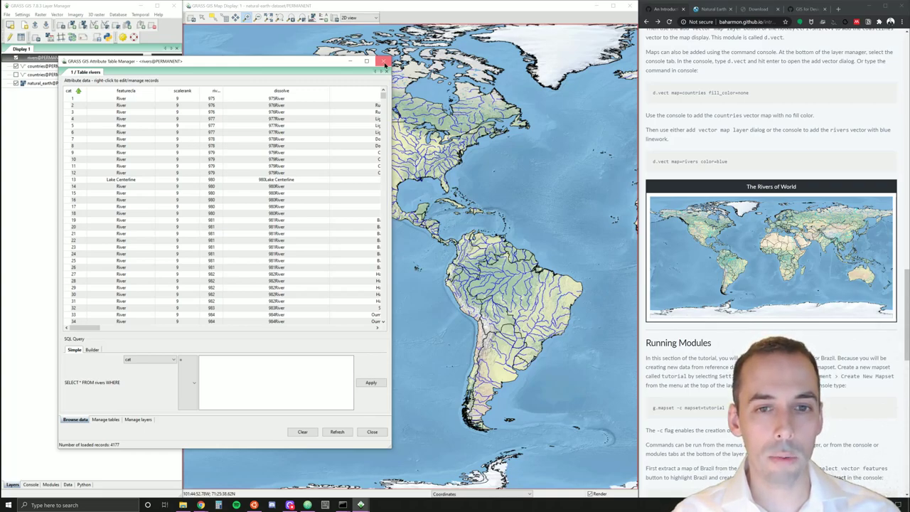
click(384, 62)
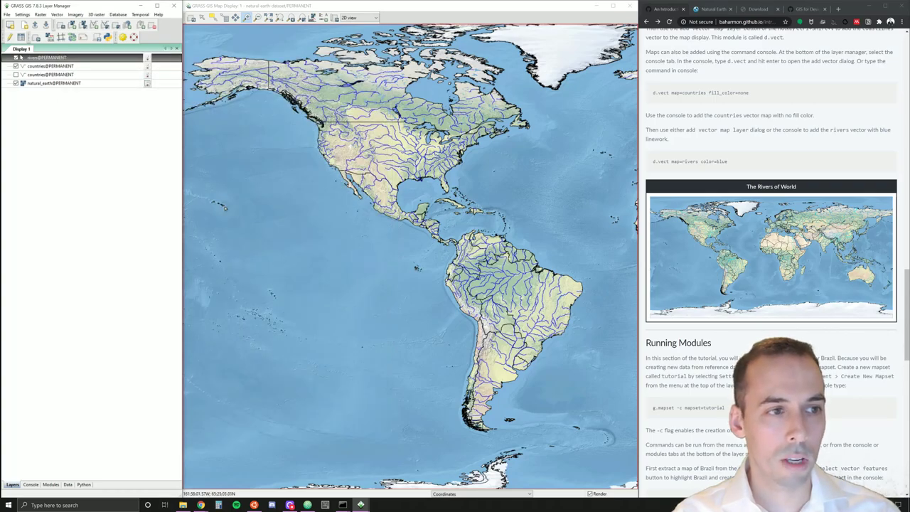
Launch v.colors from the Console with rivers as the input map.
right_click(37, 61)
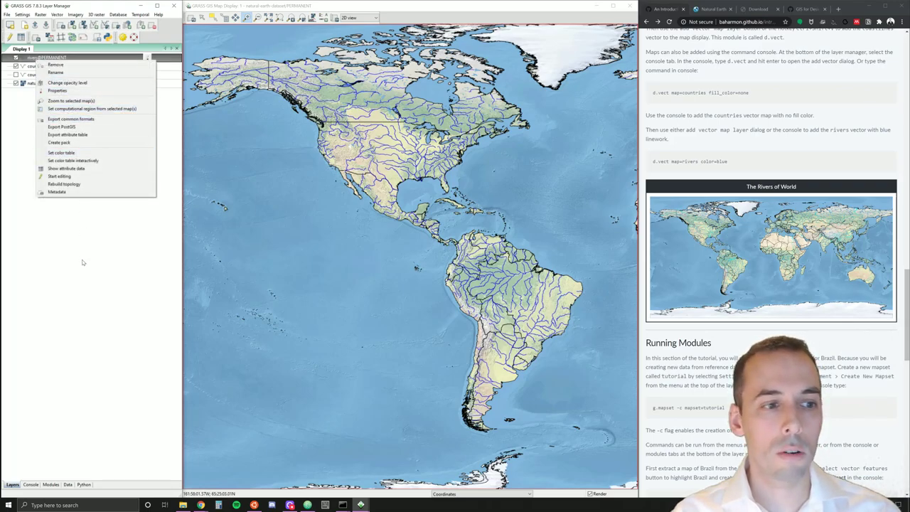
click(30, 484)
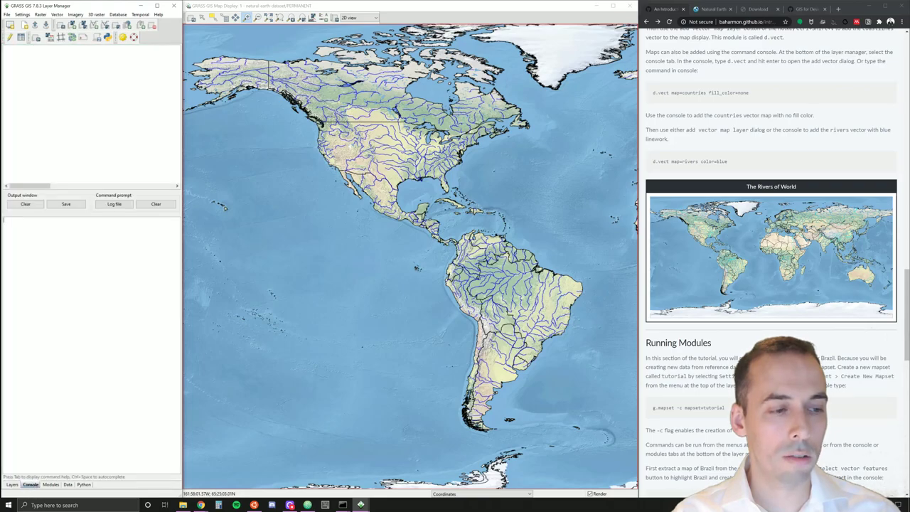
text(v.colors)
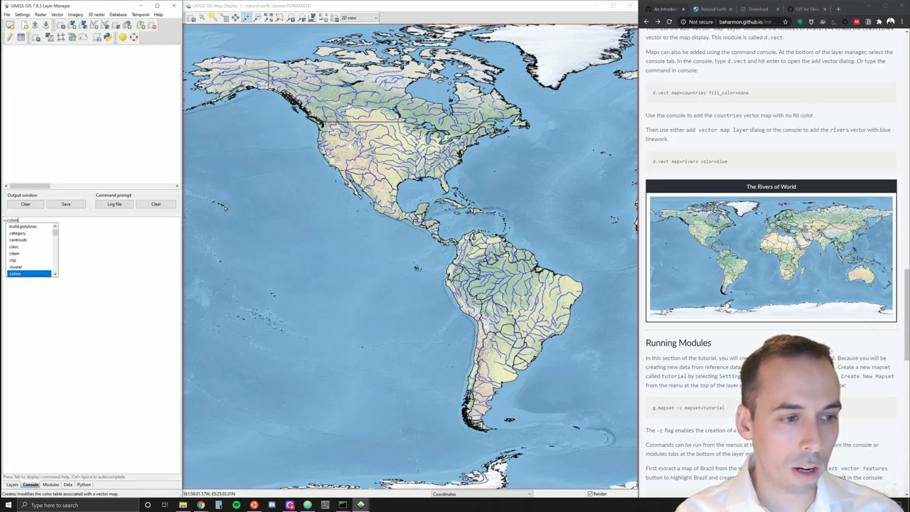
key(Return)
key(Return)
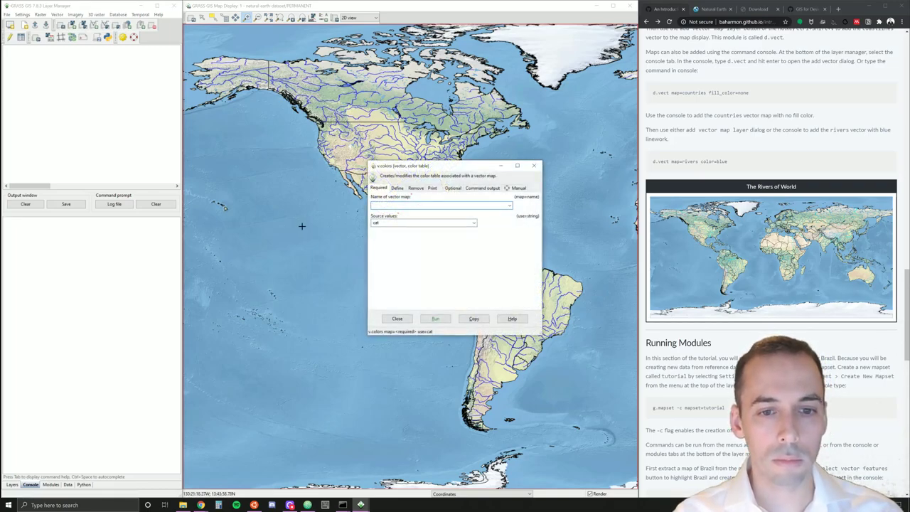
drag(392, 167, 144, 150)
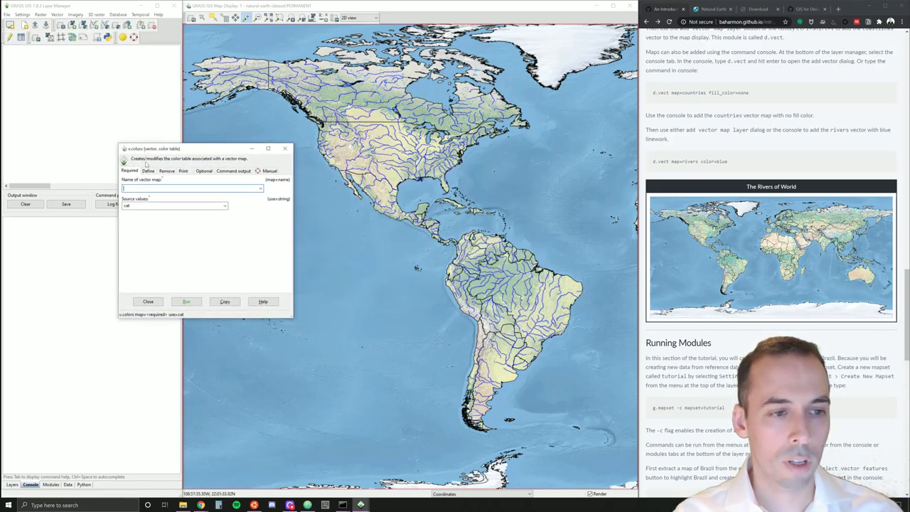
click(260, 188)
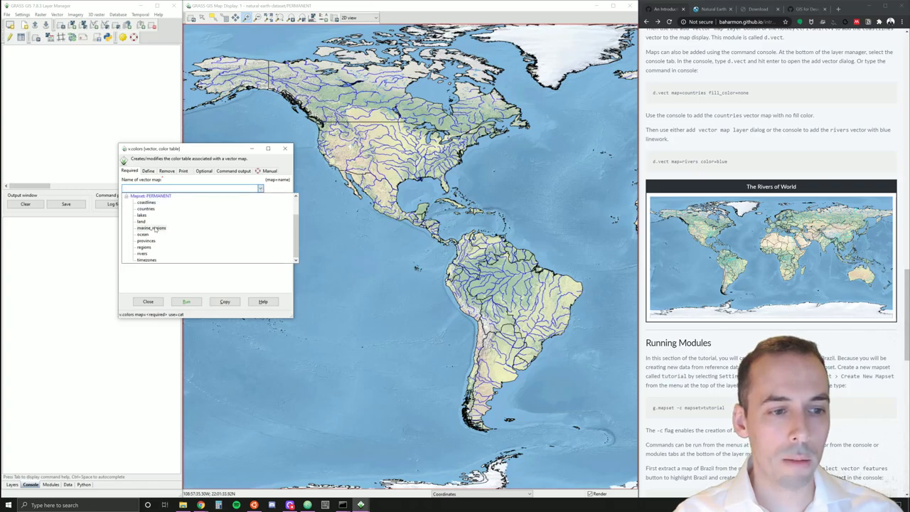
click(142, 253)
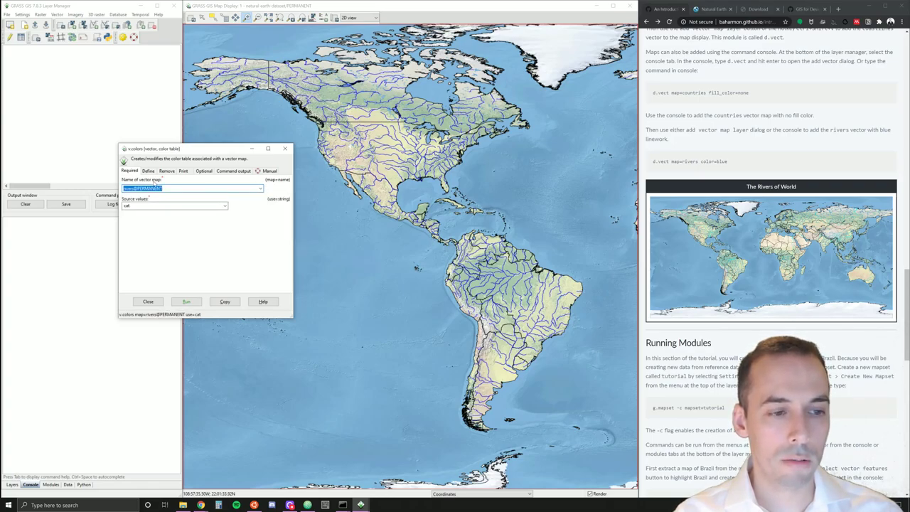
Set the colour source to attribute values from the scalerank column.
click(222, 206)
click(225, 206)
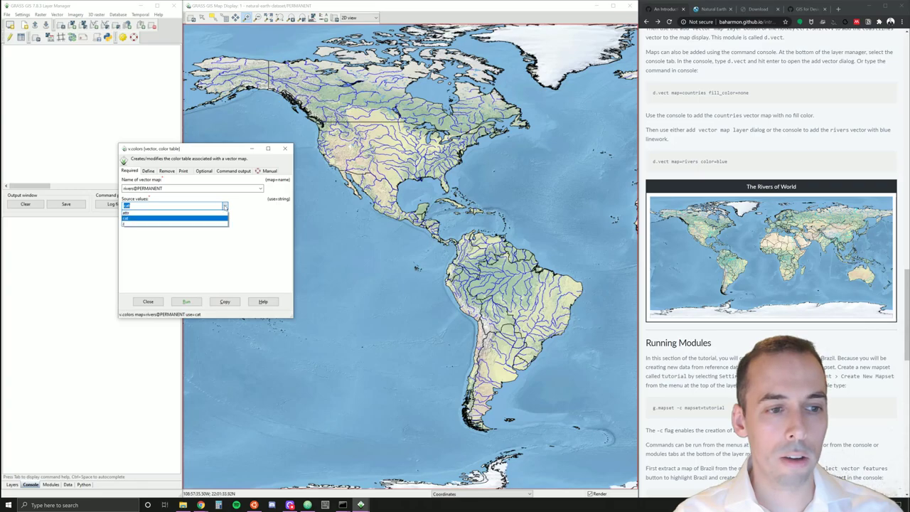
click(185, 214)
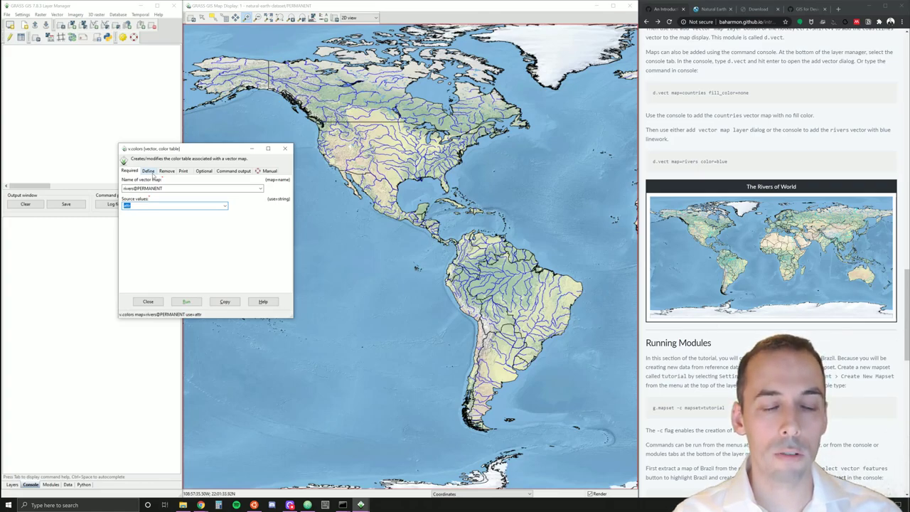
click(149, 171)
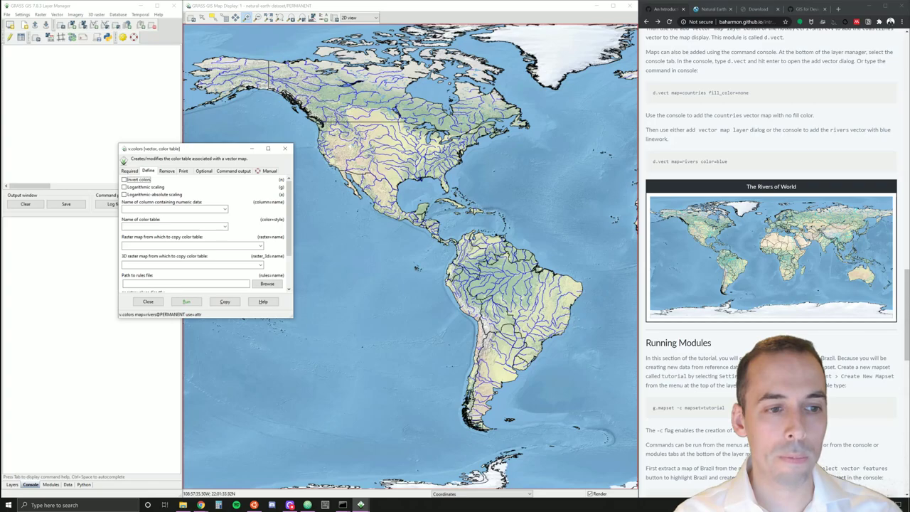
key(Tab)
key(Tab)
key(Tab)
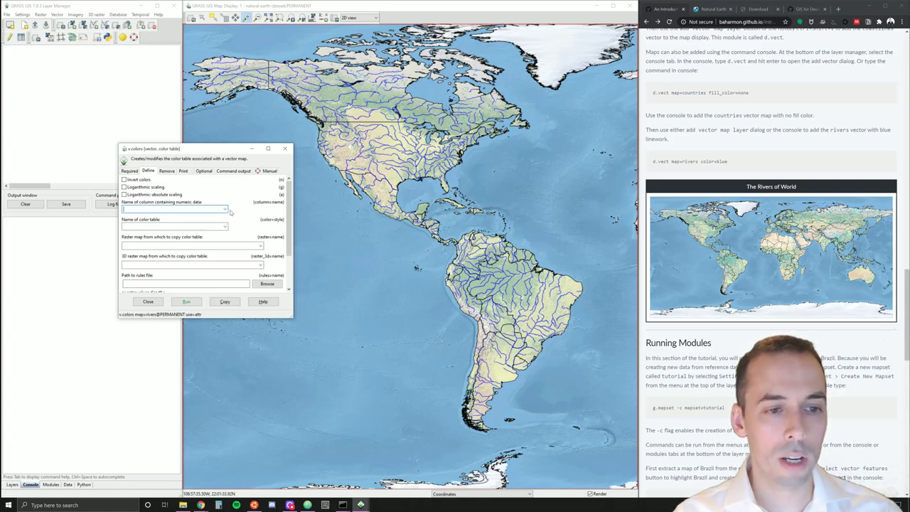
click(225, 209)
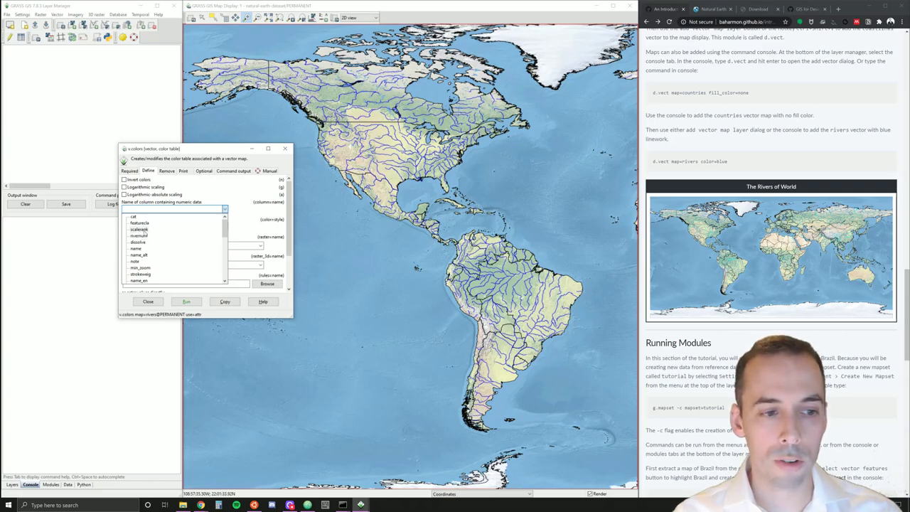
click(145, 229)
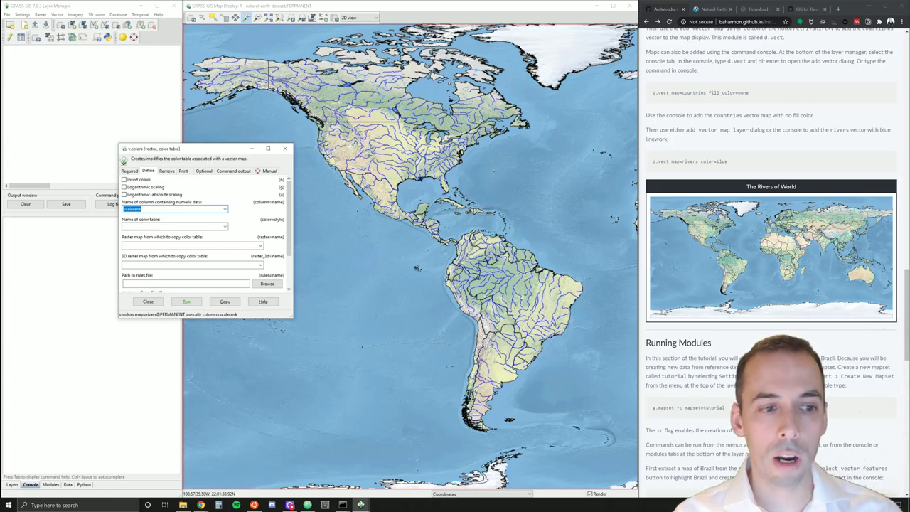
Choose the water colour table and run v.colors on the rivers.
click(225, 226)
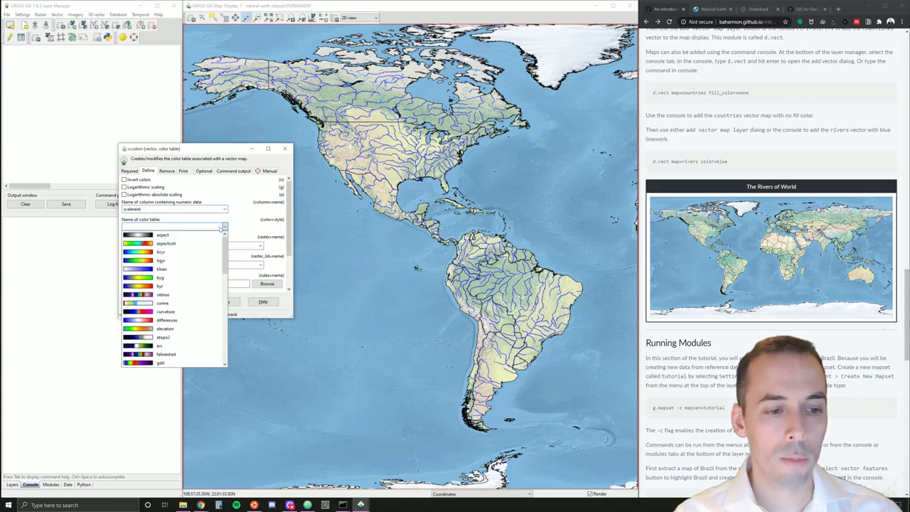
click(188, 227)
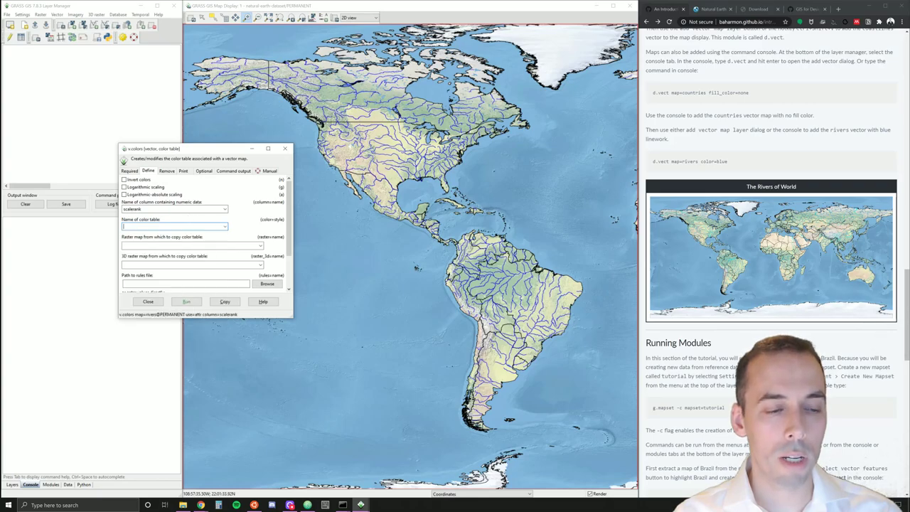
text(water)
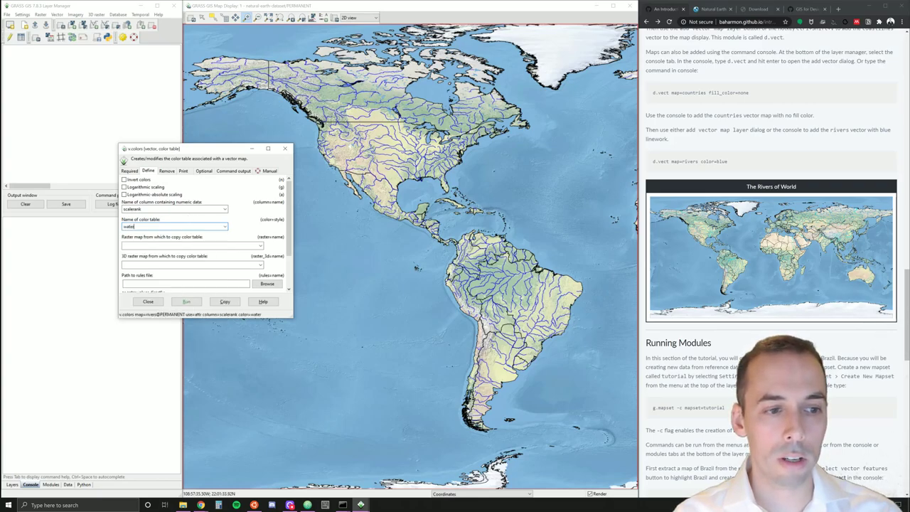
click(224, 227)
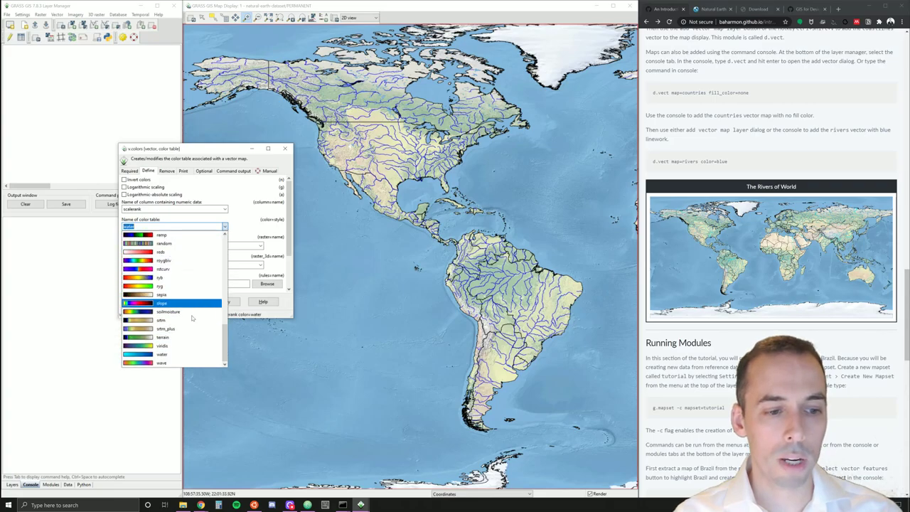
click(151, 355)
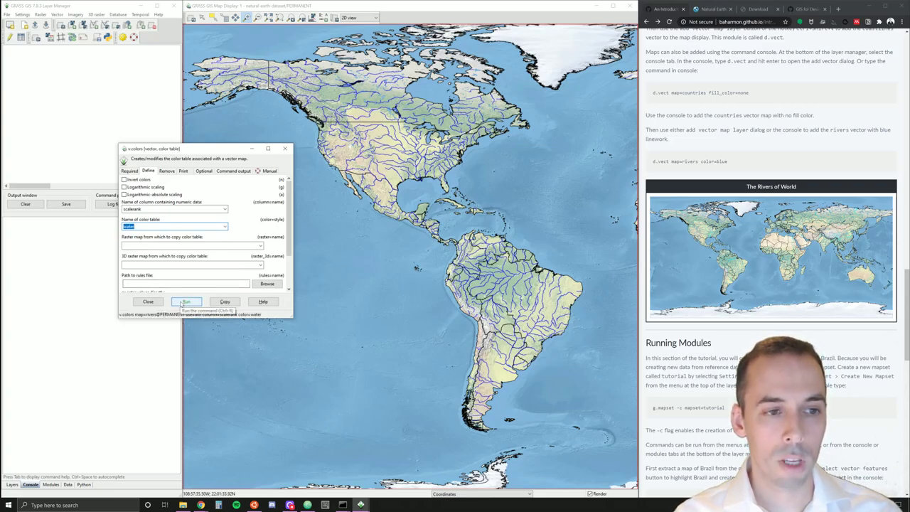
click(182, 302)
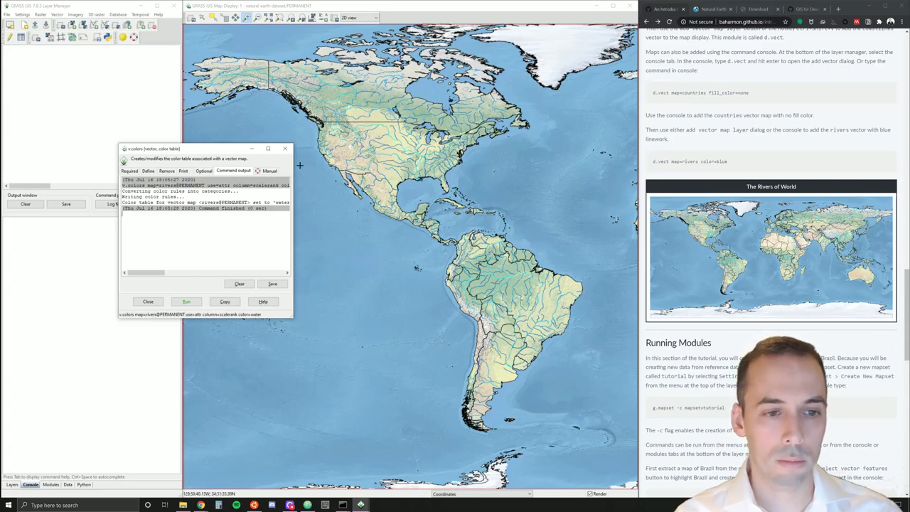
click(284, 150)
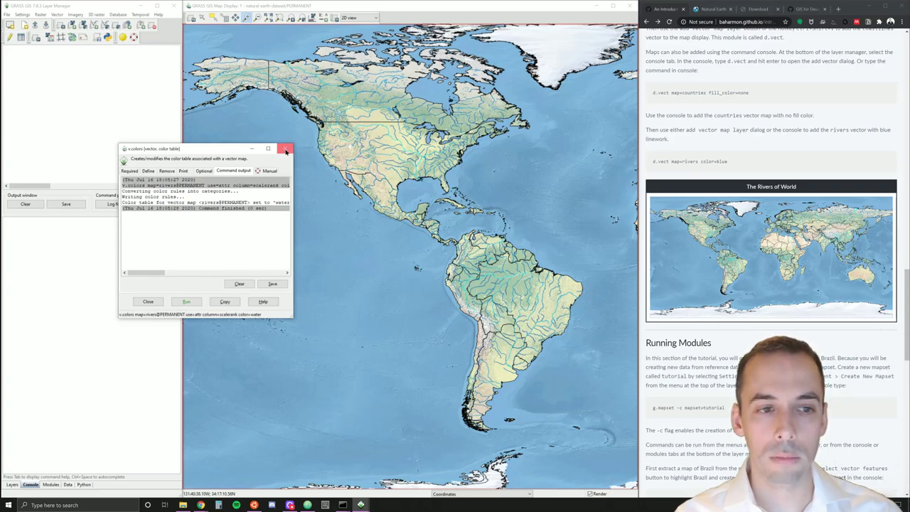
Create a new mapset named 'tutorial' and confirm it as the current mapset.
click(285, 150)
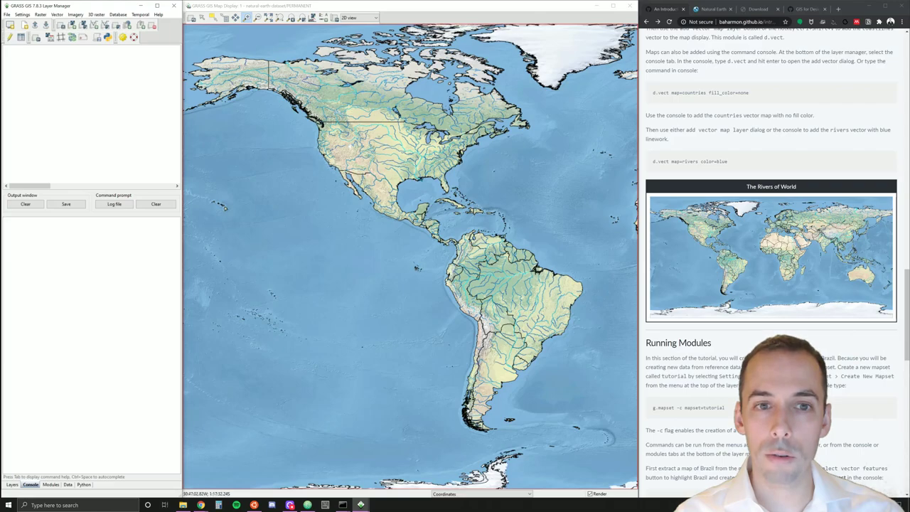
click(118, 215)
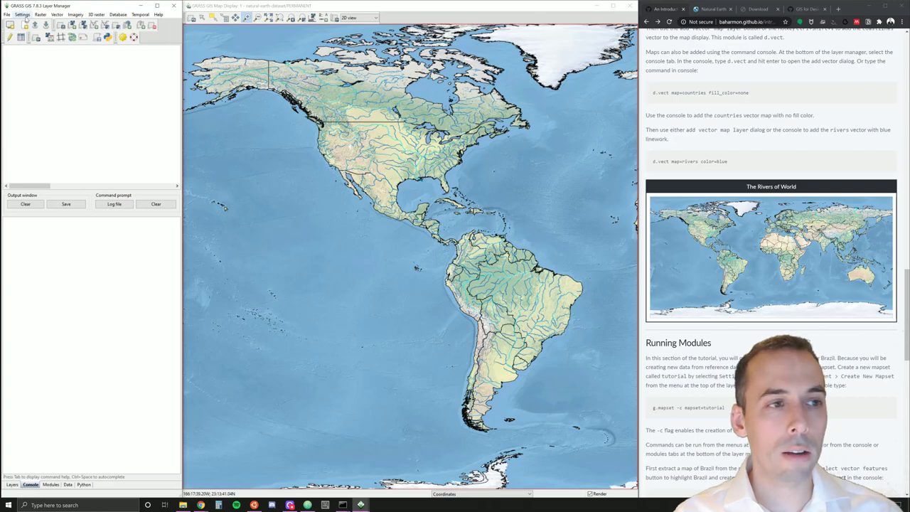
click(26, 15)
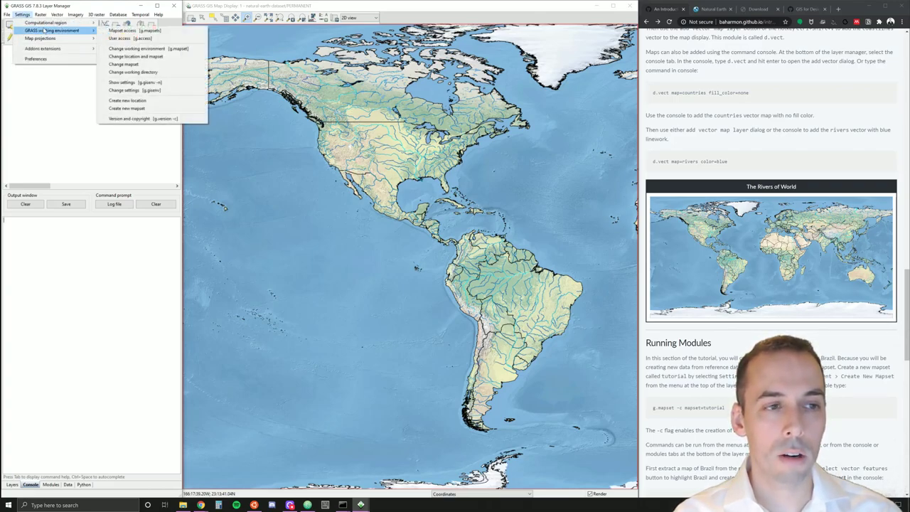
mouse_move(53, 29)
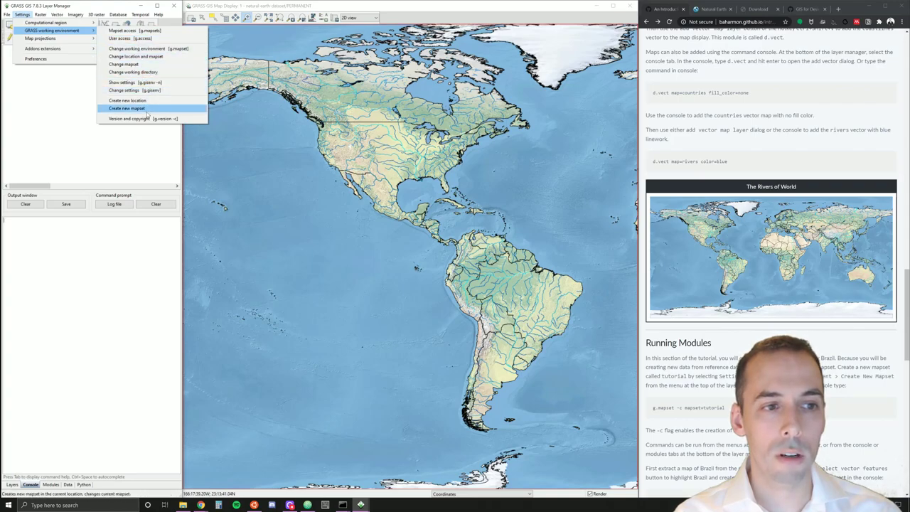
click(147, 110)
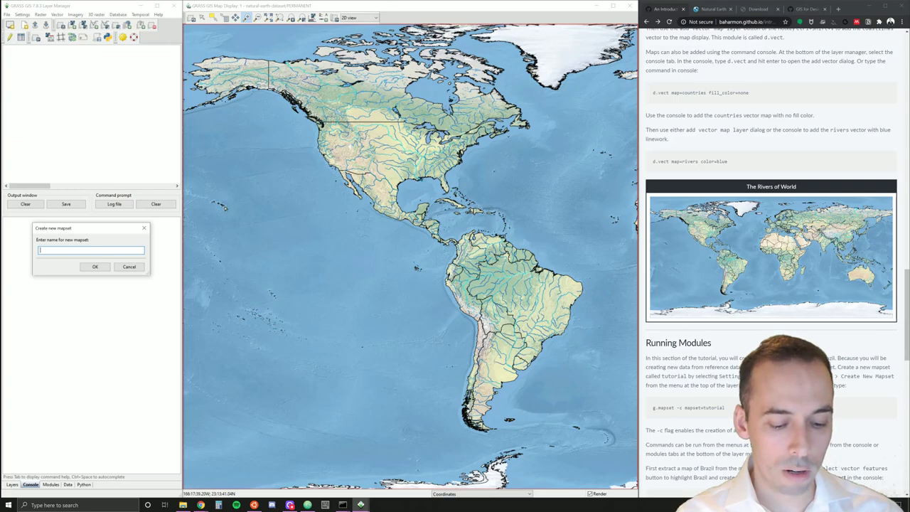
text(tutori)
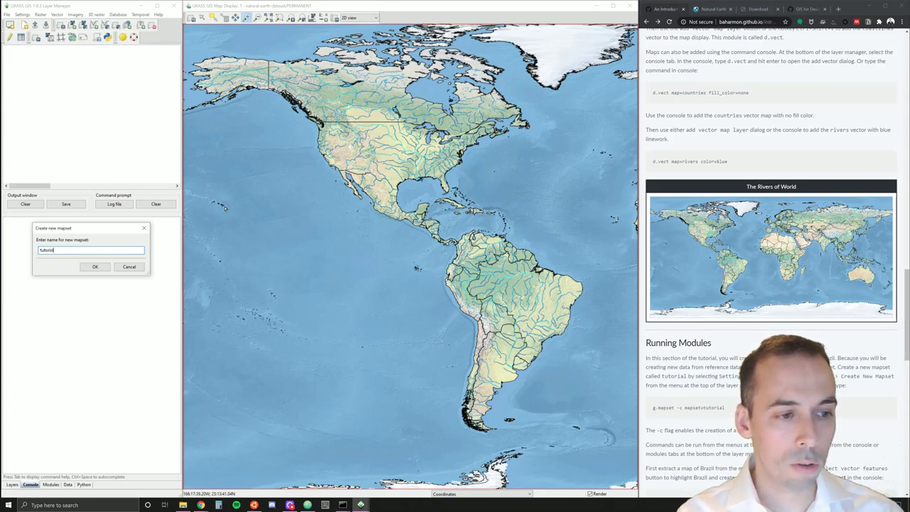
text(al)
key(Return)
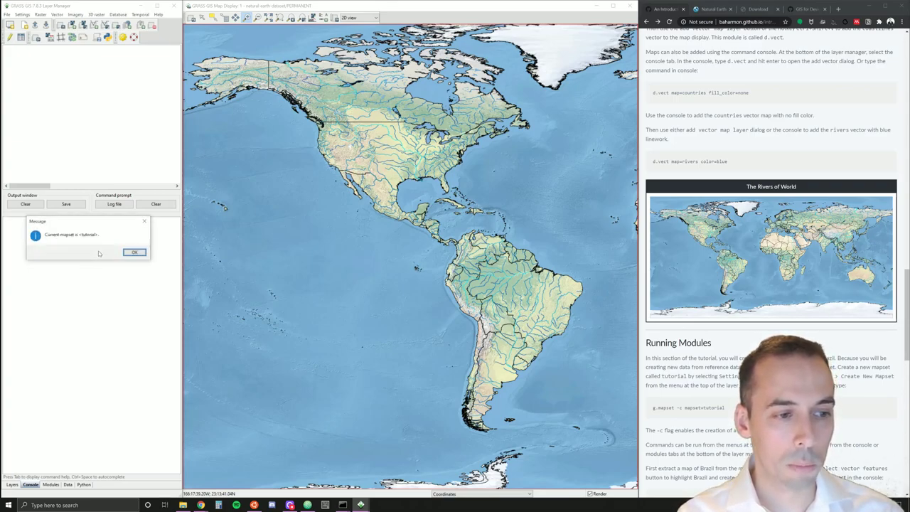
click(135, 252)
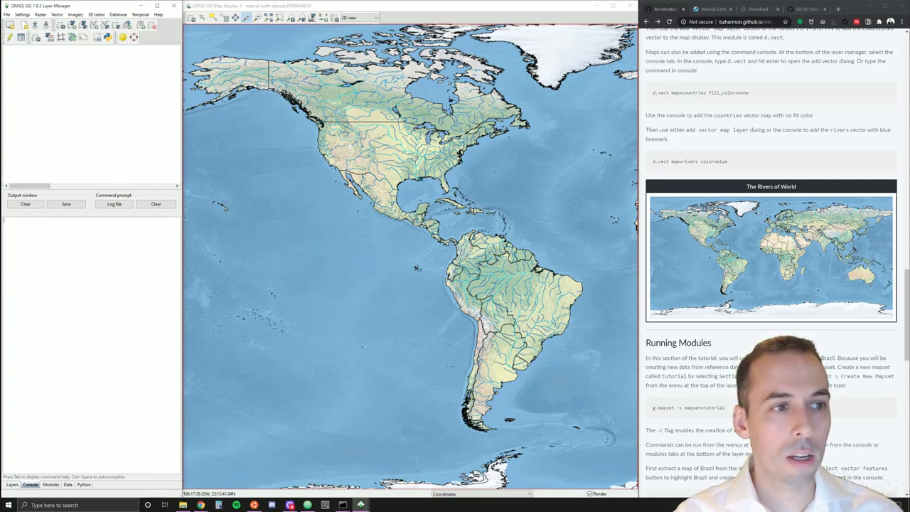
click(12, 484)
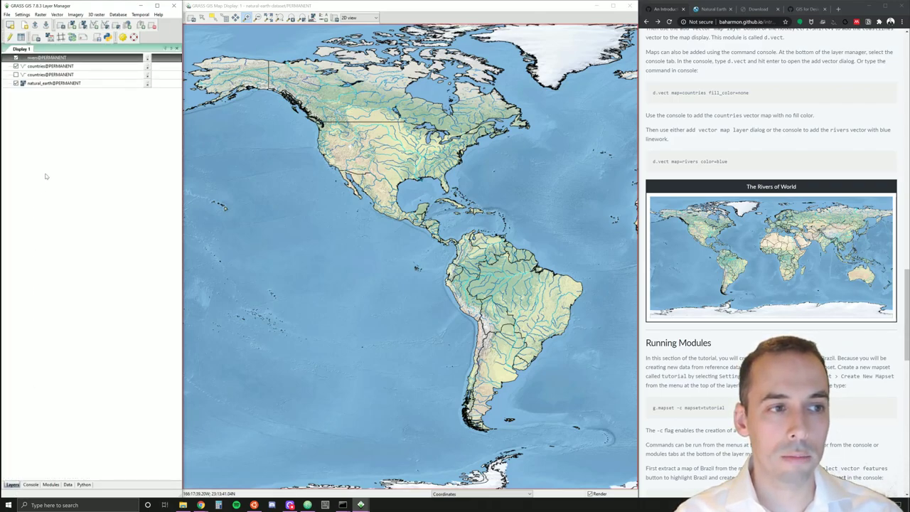
click(46, 65)
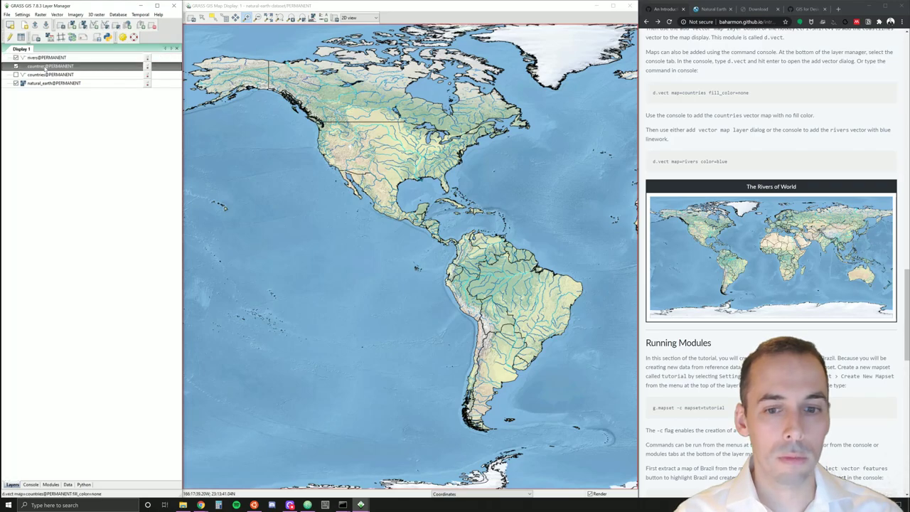
click(16, 58)
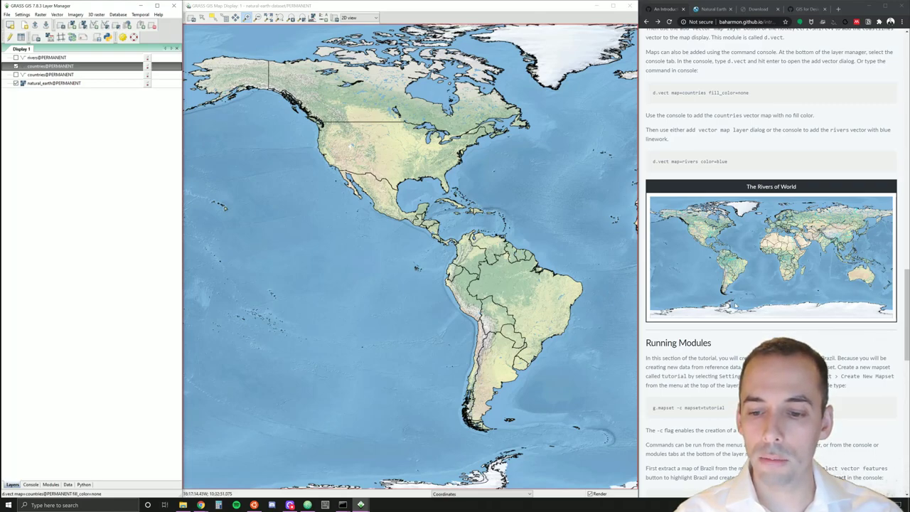
scroll(735, 307, down, 3)
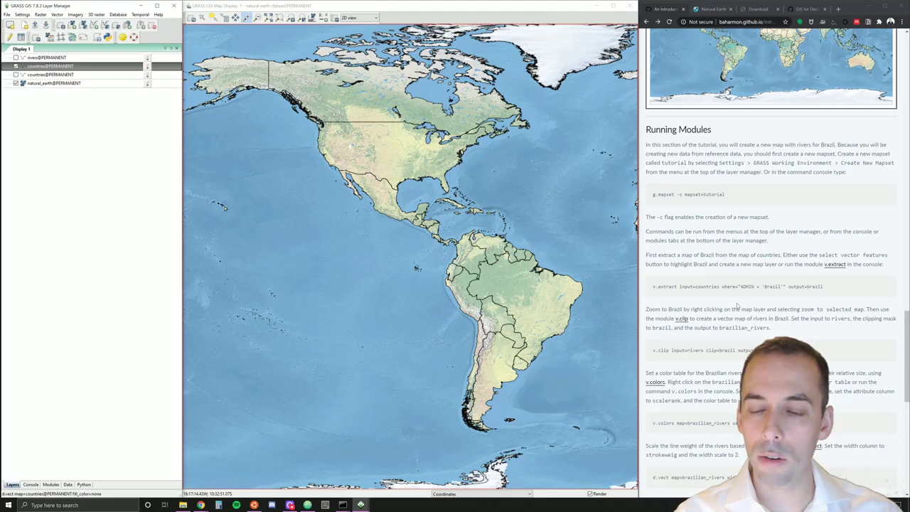
scroll(736, 306, down, 1)
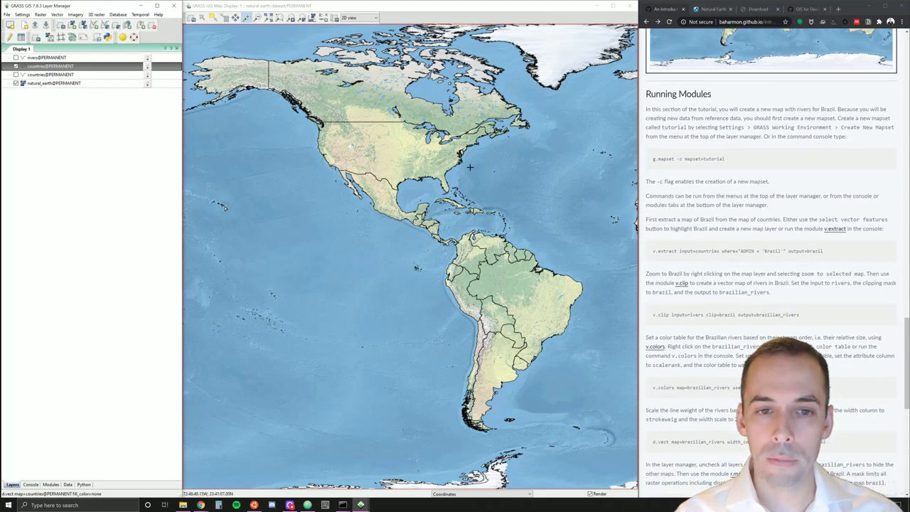
right_click(47, 68)
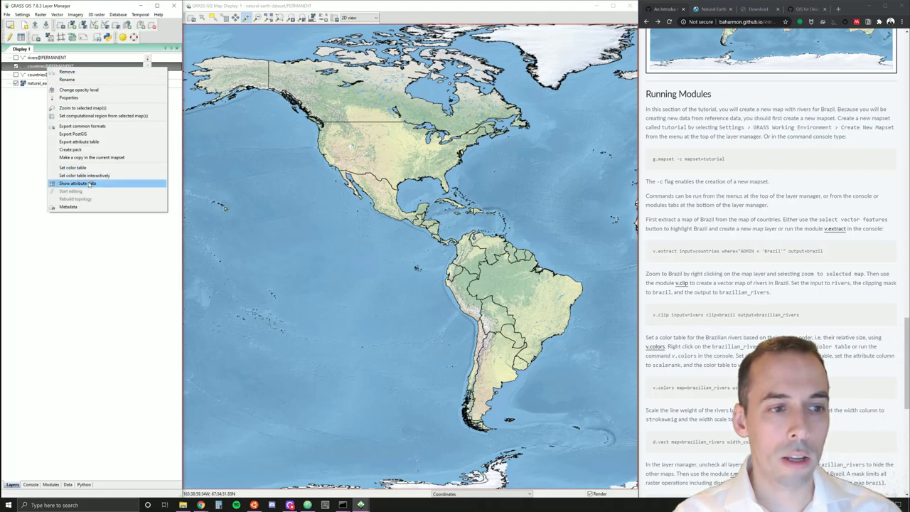
click(12, 110)
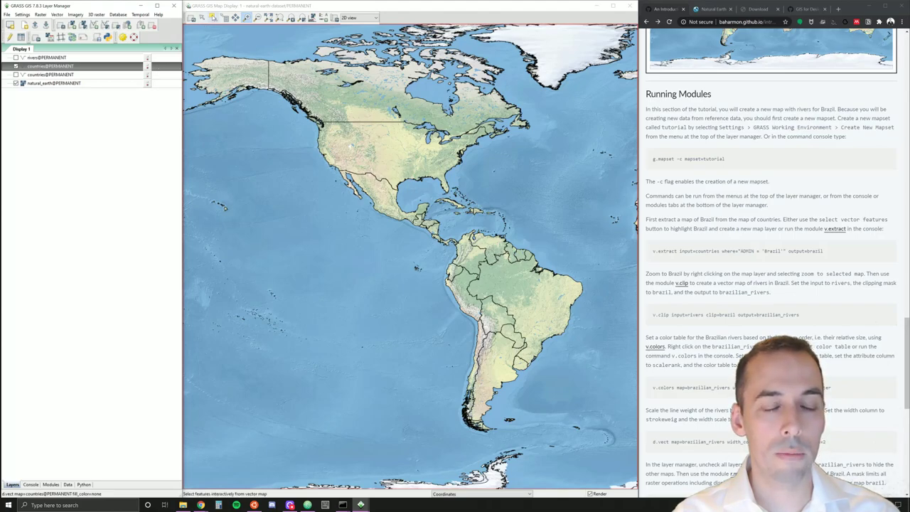
Select Brazil on the map, save it as countries_selection, and hide that layer.
click(212, 7)
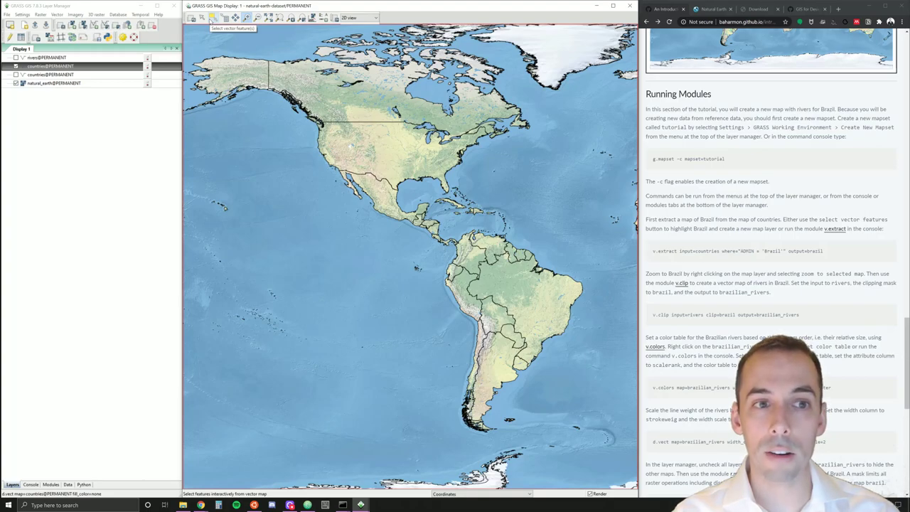
click(213, 17)
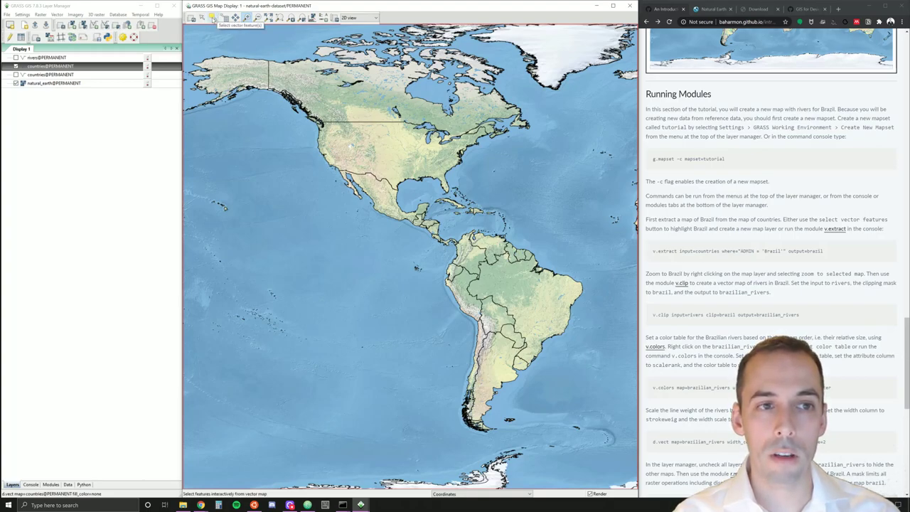
click(212, 18)
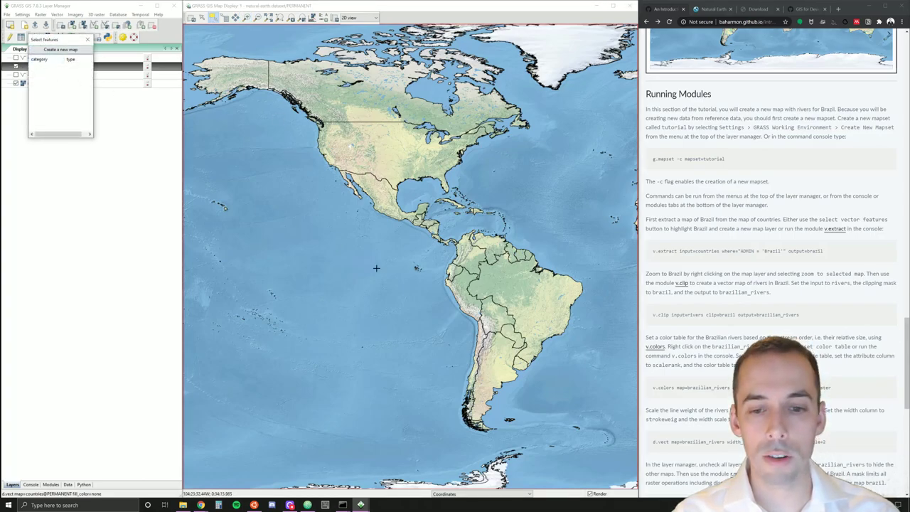
click(515, 272)
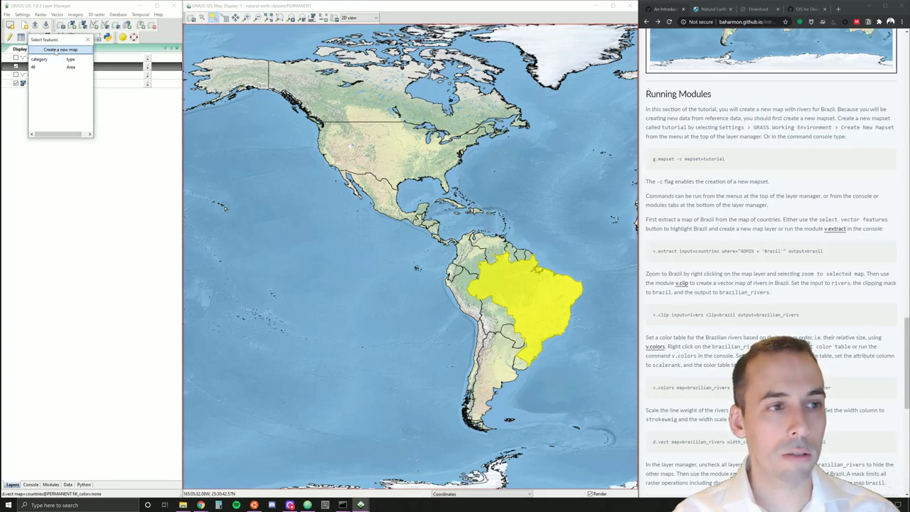
click(57, 50)
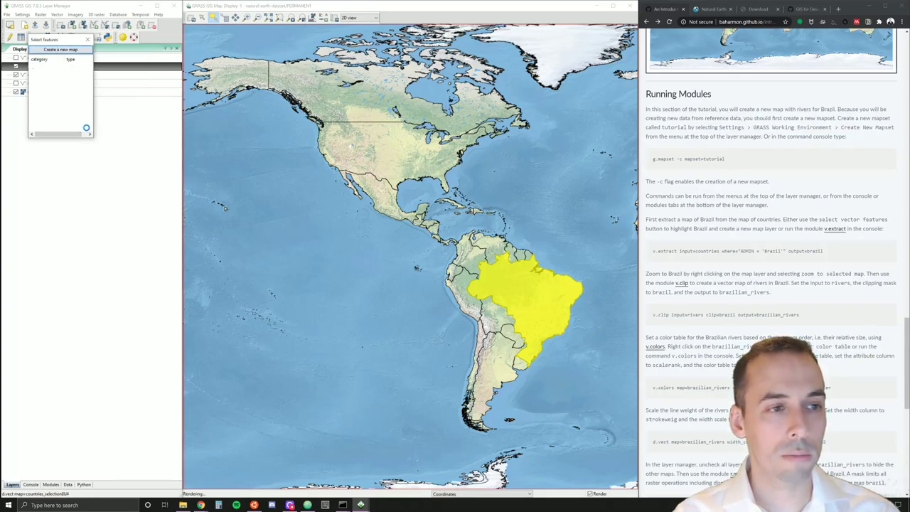
click(88, 39)
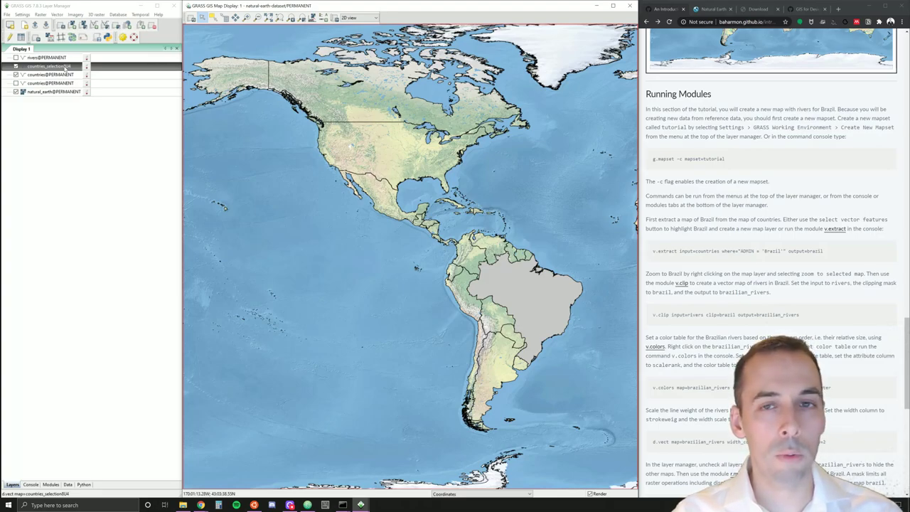
click(15, 67)
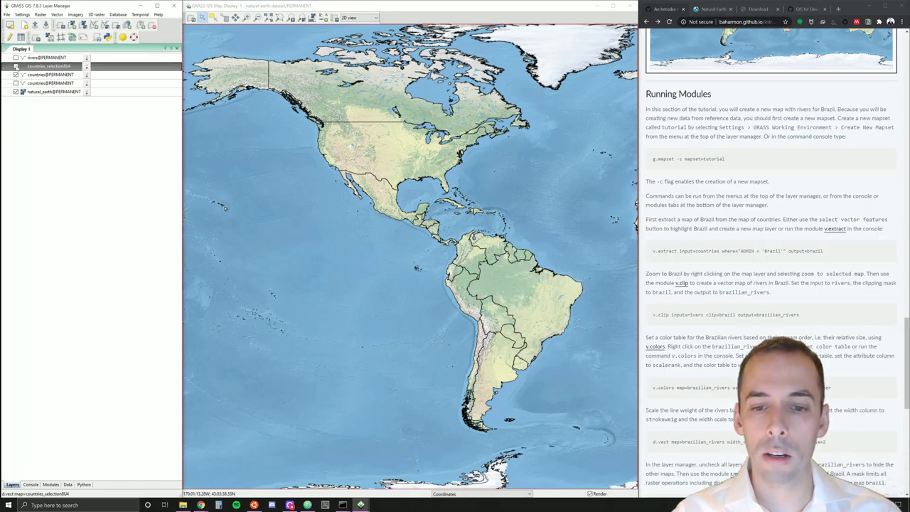
click(29, 75)
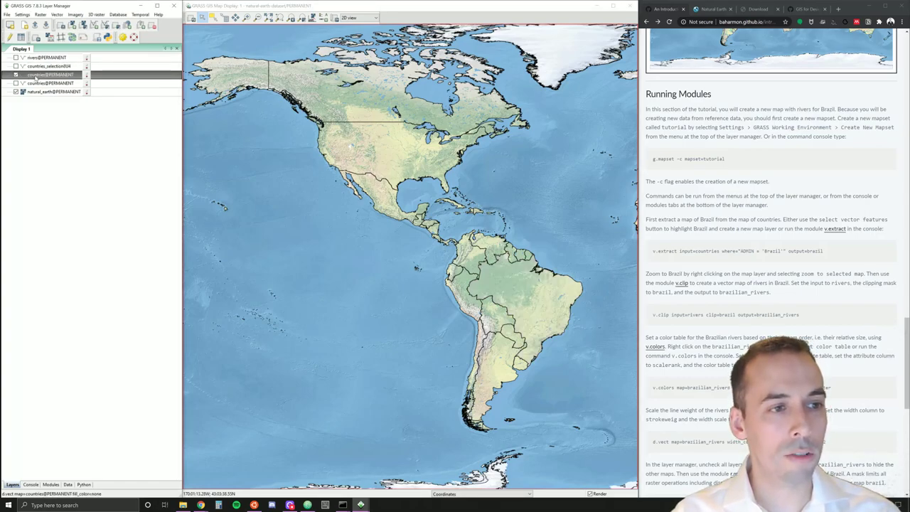
right_click(35, 76)
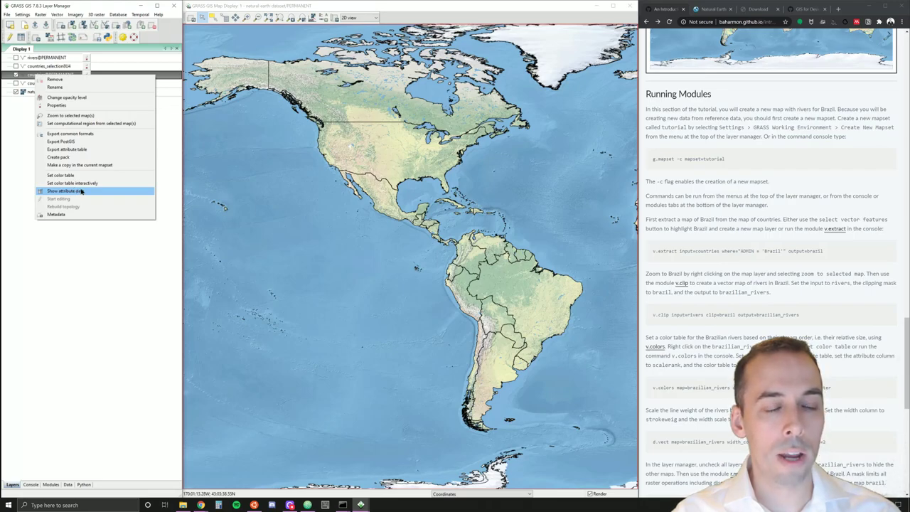
click(81, 191)
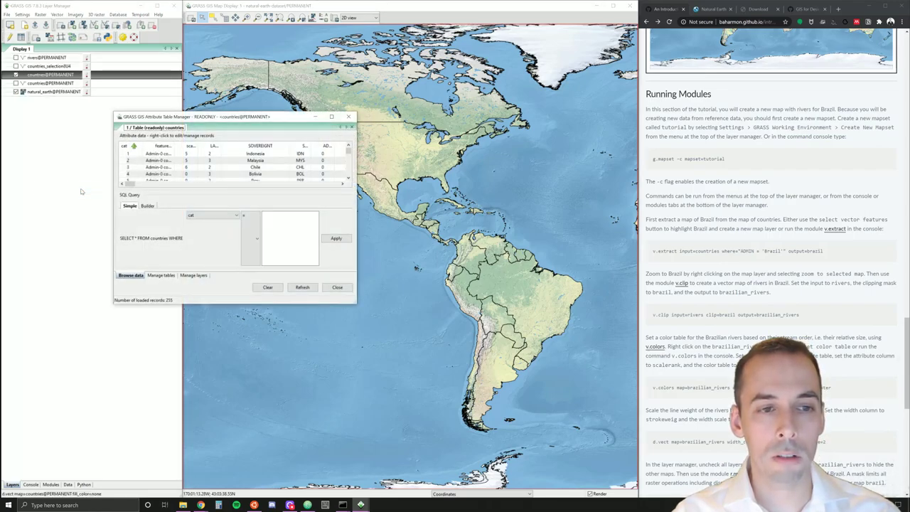
drag(233, 116, 220, 37)
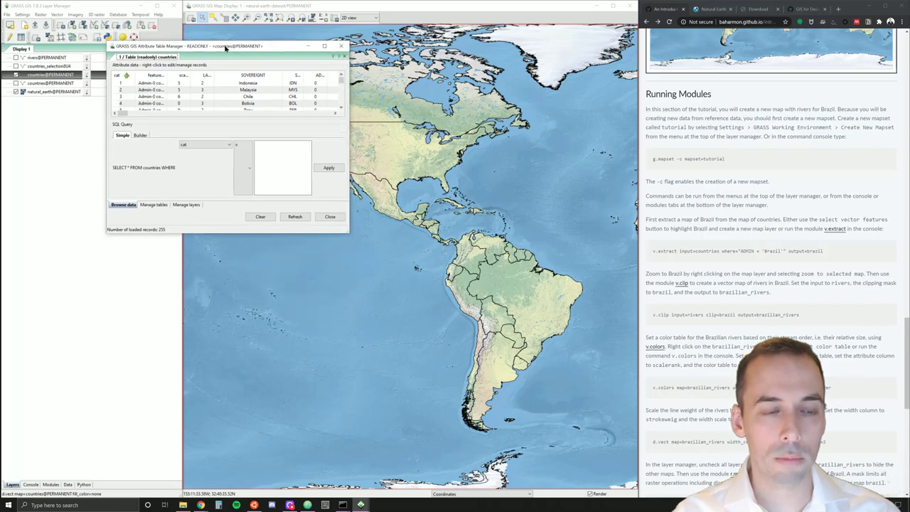
drag(338, 221, 546, 443)
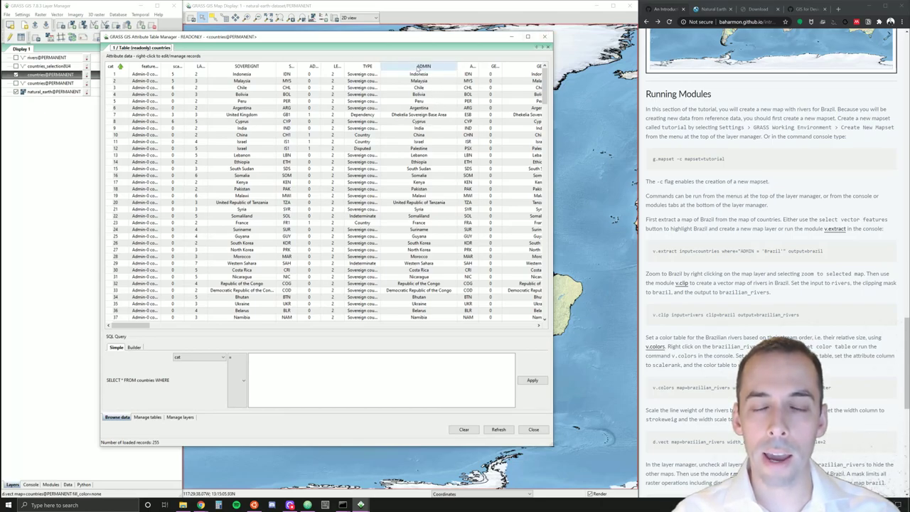
click(544, 37)
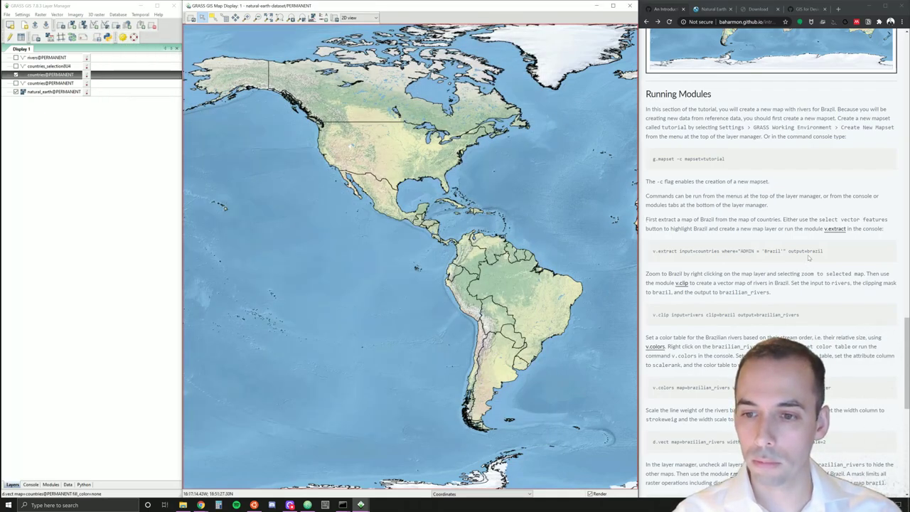
drag(833, 253, 649, 247)
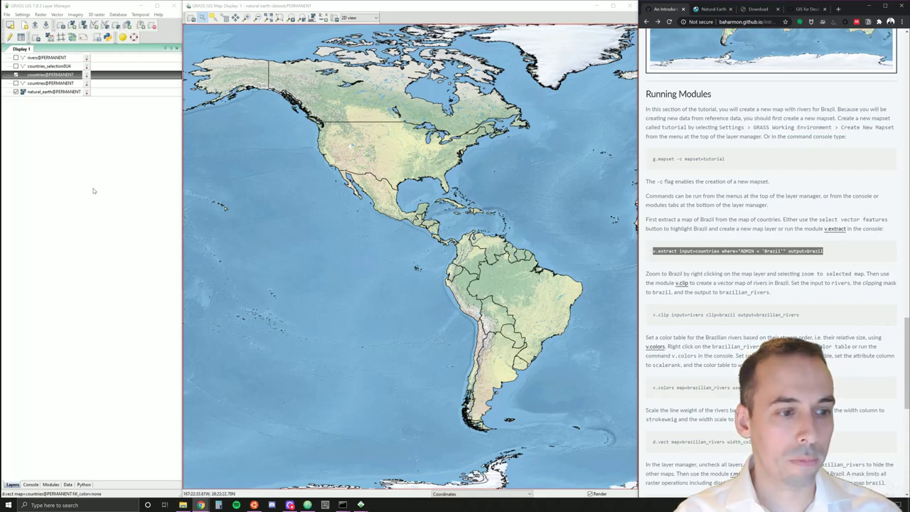
Launch the v.extract module from the Console.
click(60, 32)
click(57, 15)
mouse_move(80, 22)
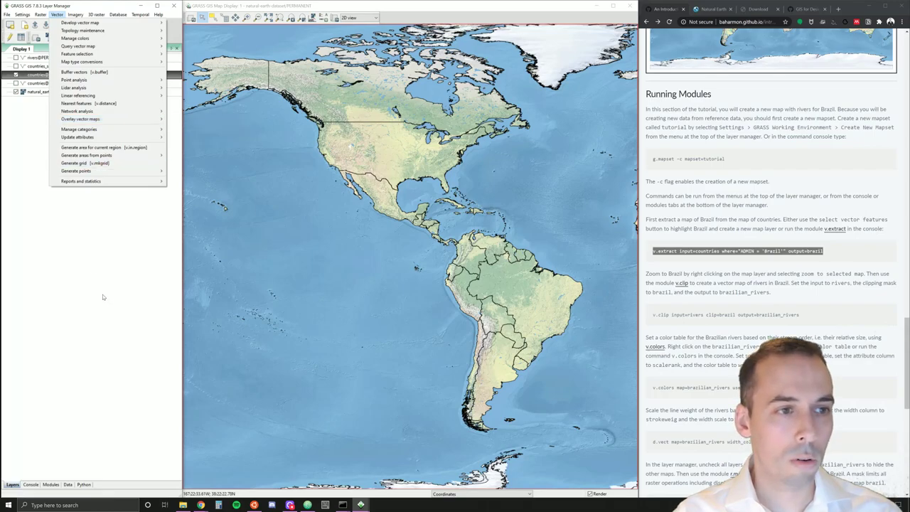
click(32, 484)
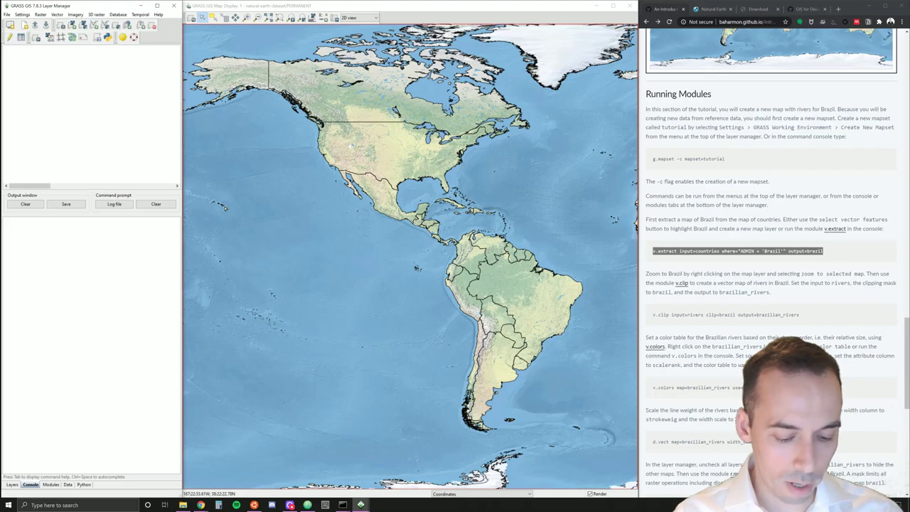
text(v.extrac)
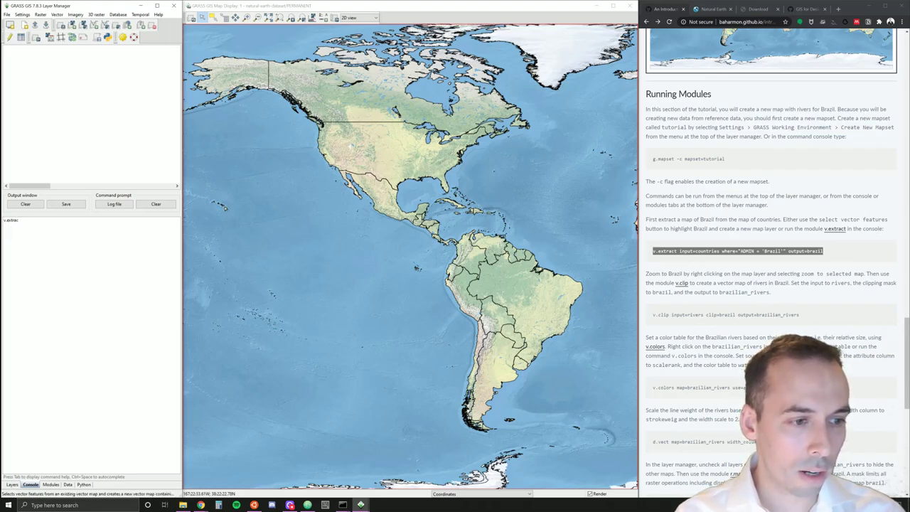
text(t)
key(Return)
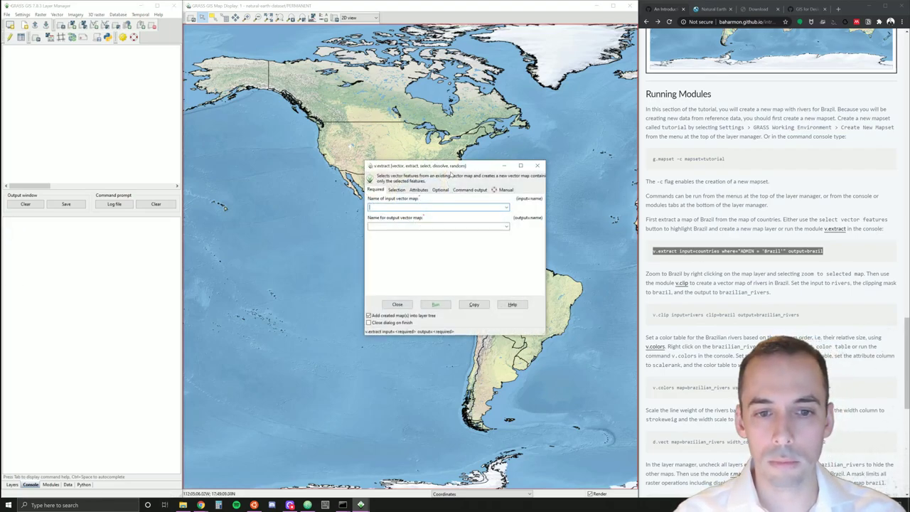
Set v.extract input to countries@PERMANENT and output to brazil, showing the selection options.
drag(449, 170, 294, 92)
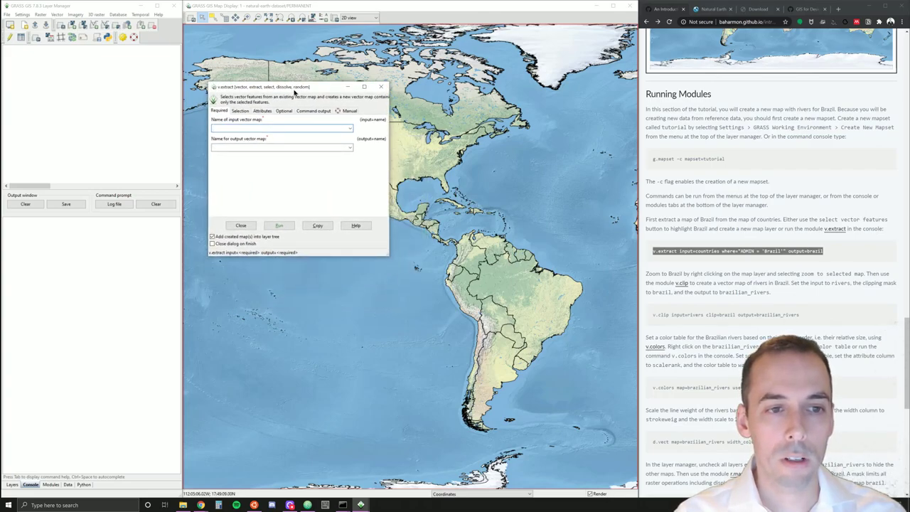
click(349, 129)
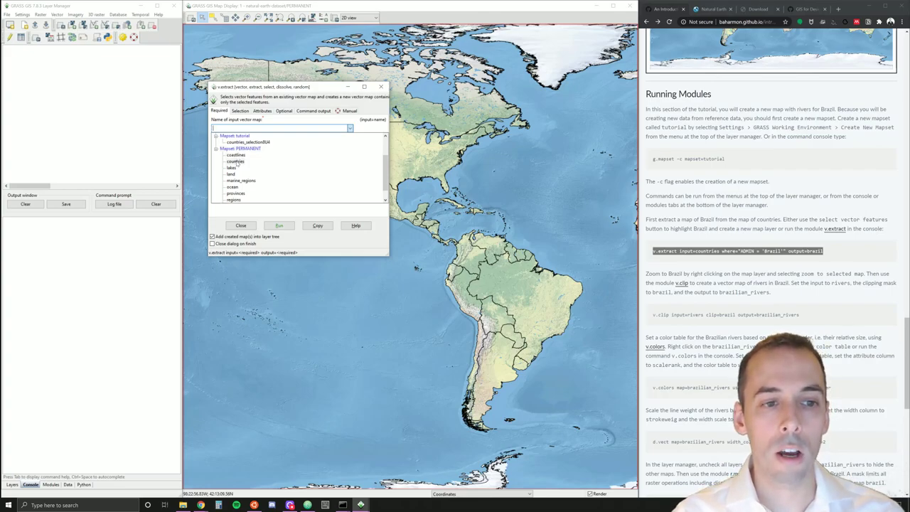
click(235, 162)
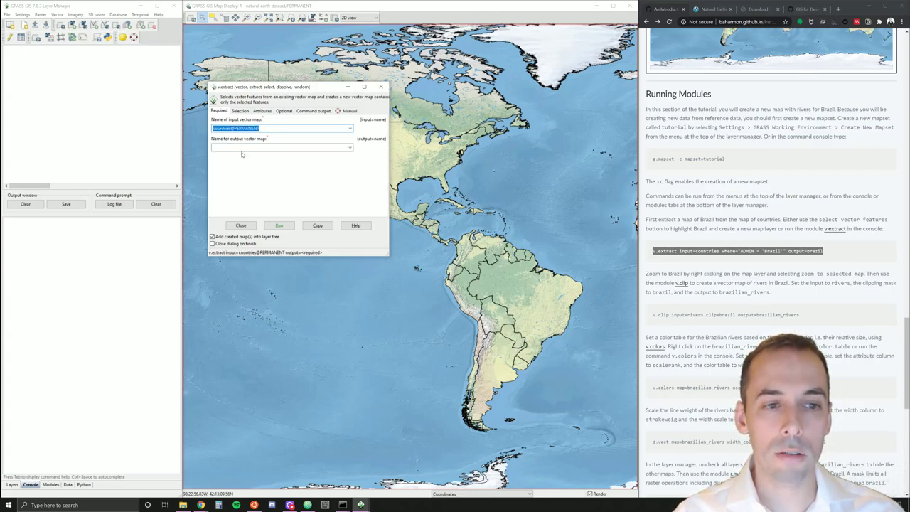
key(Tab)
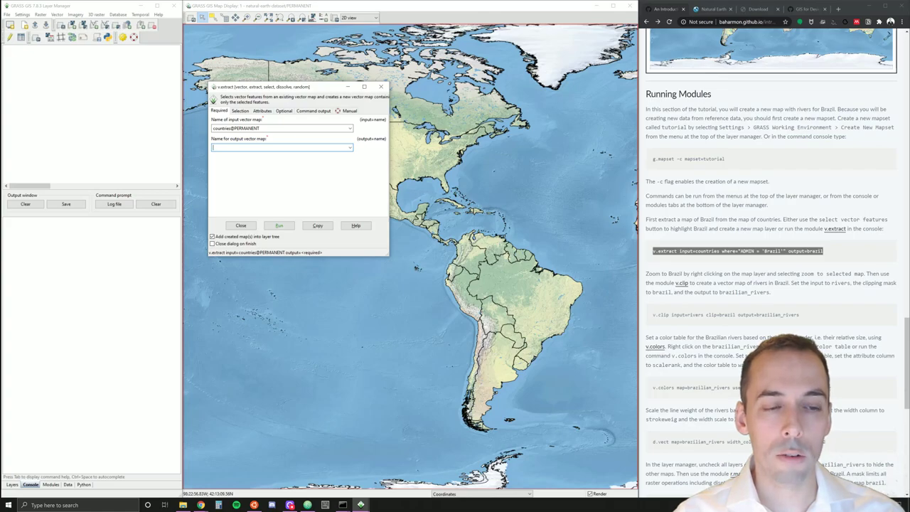
text(brazil)
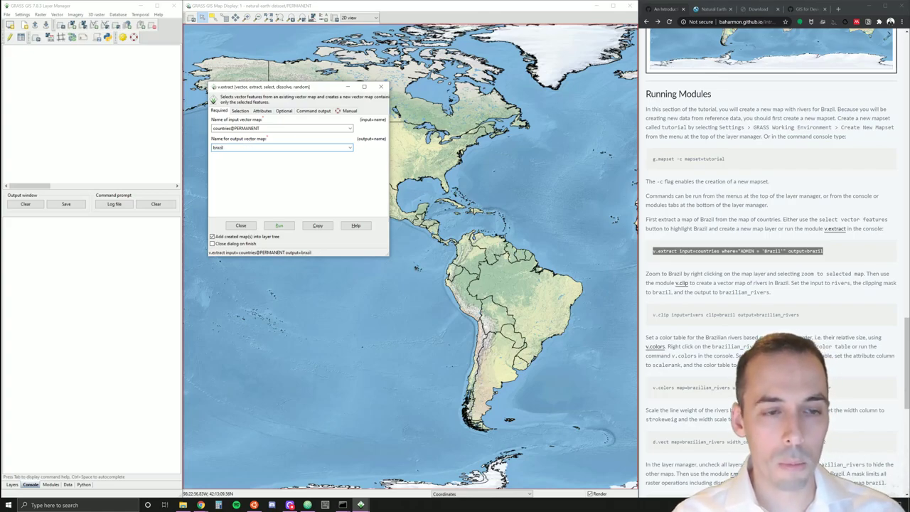
click(235, 111)
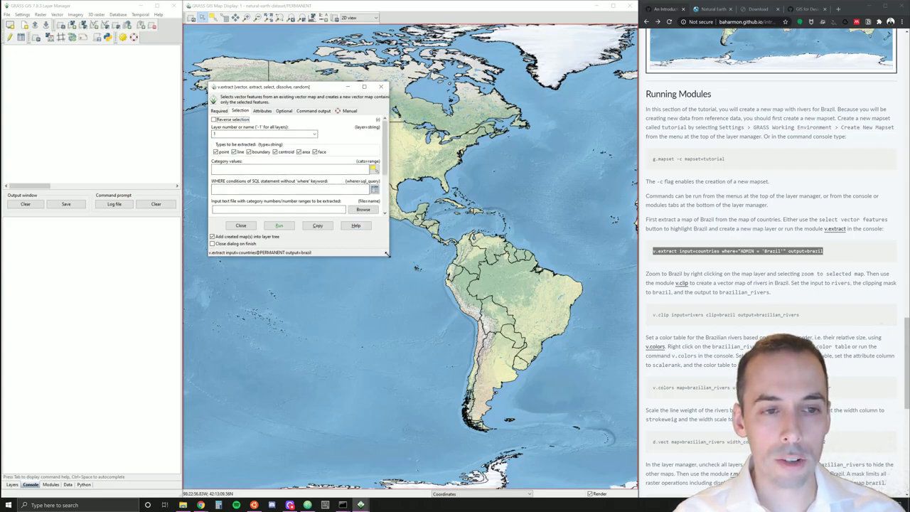
Enter the WHERE condition ADMIN = 'Brazil' and run the extraction.
drag(387, 254, 425, 361)
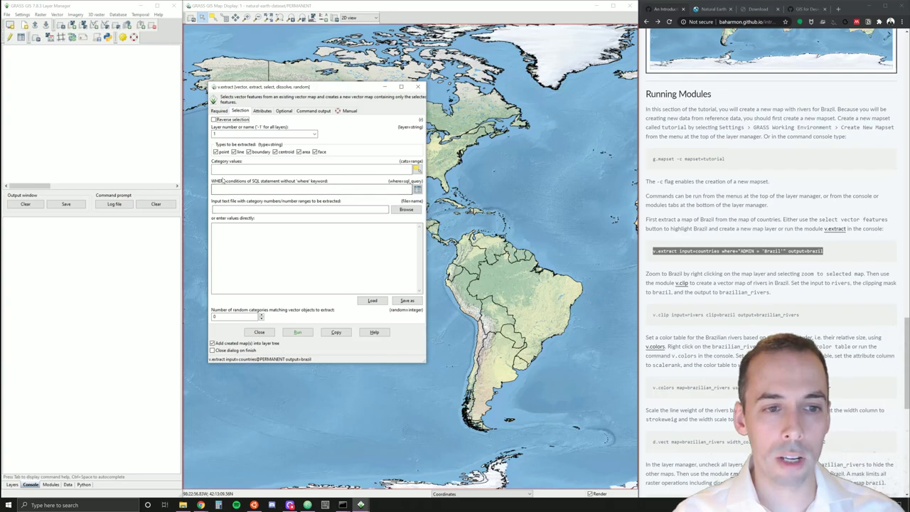
click(245, 190)
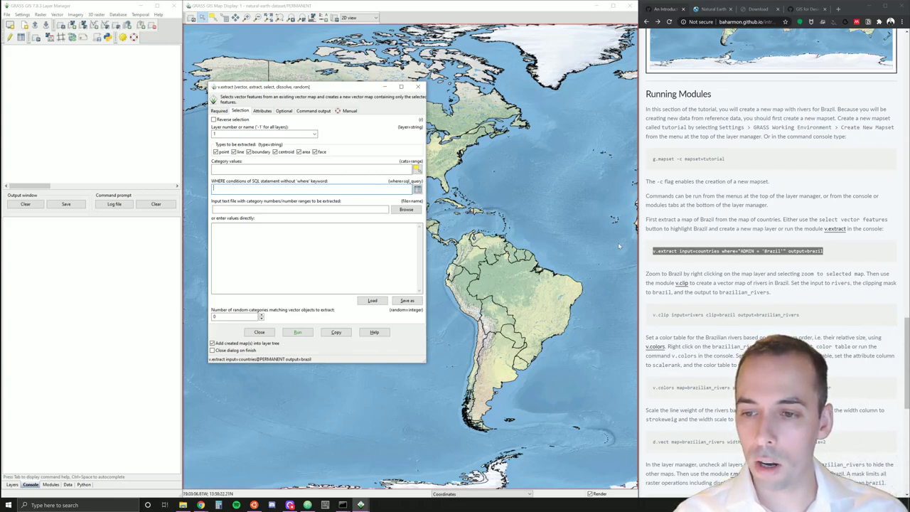
text(")
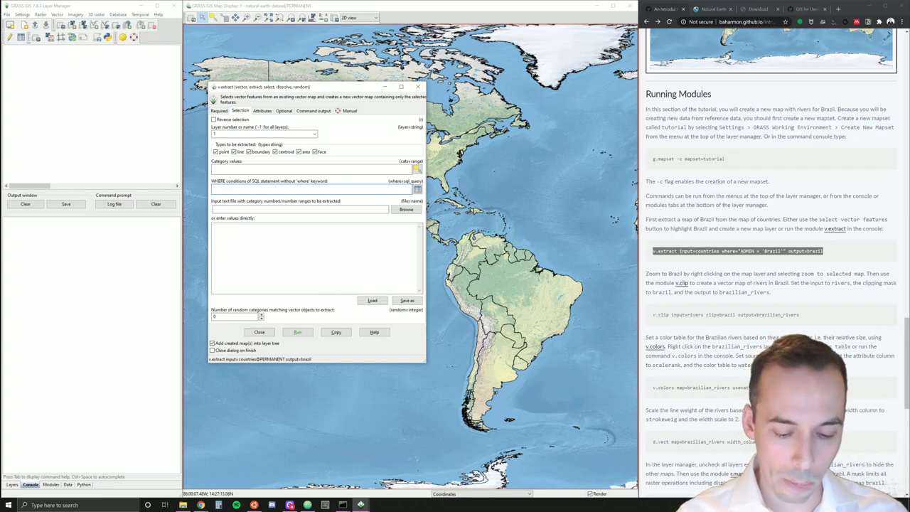
text(AD)
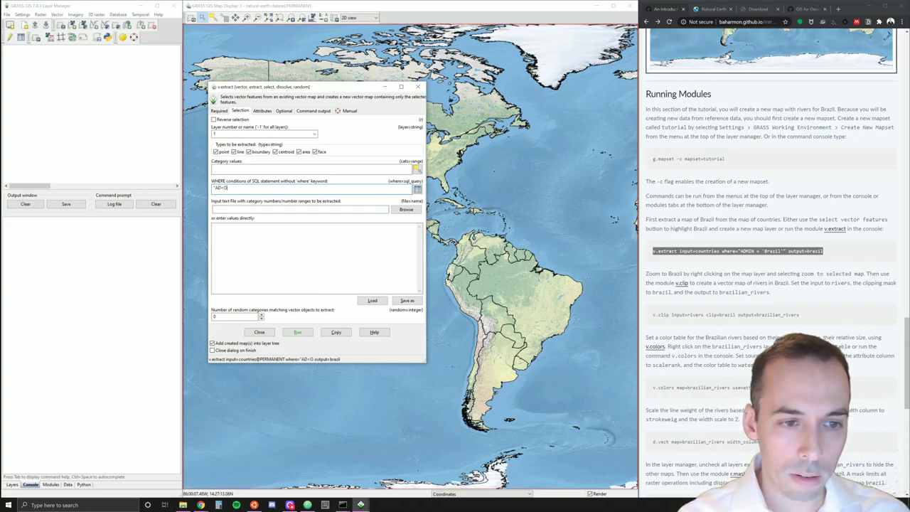
text(MIN)
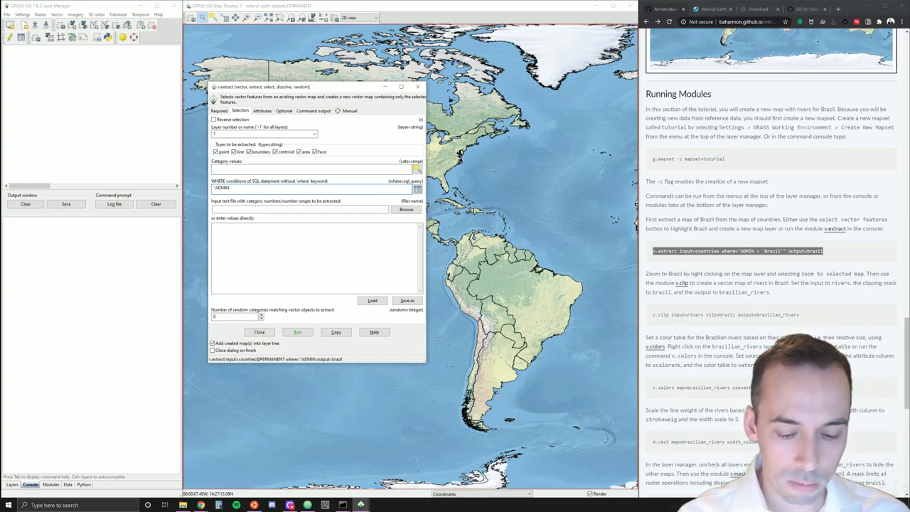
text( = )
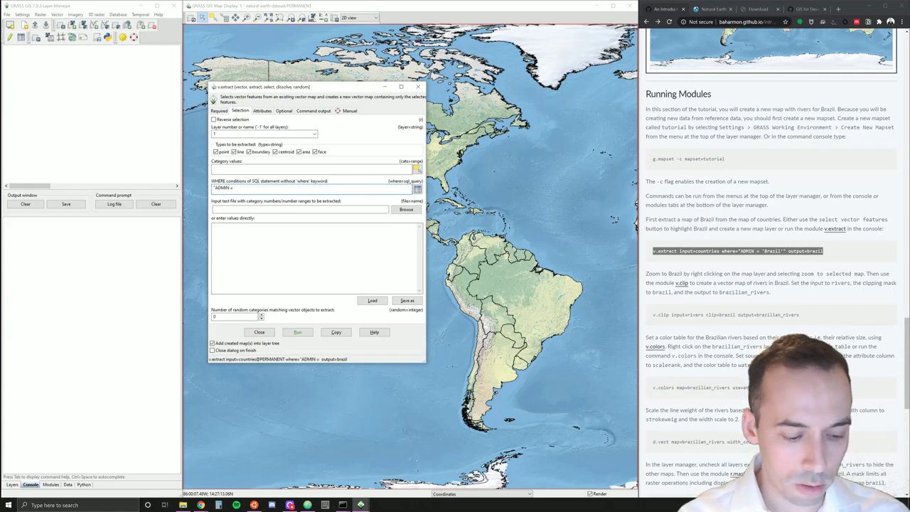
text(')
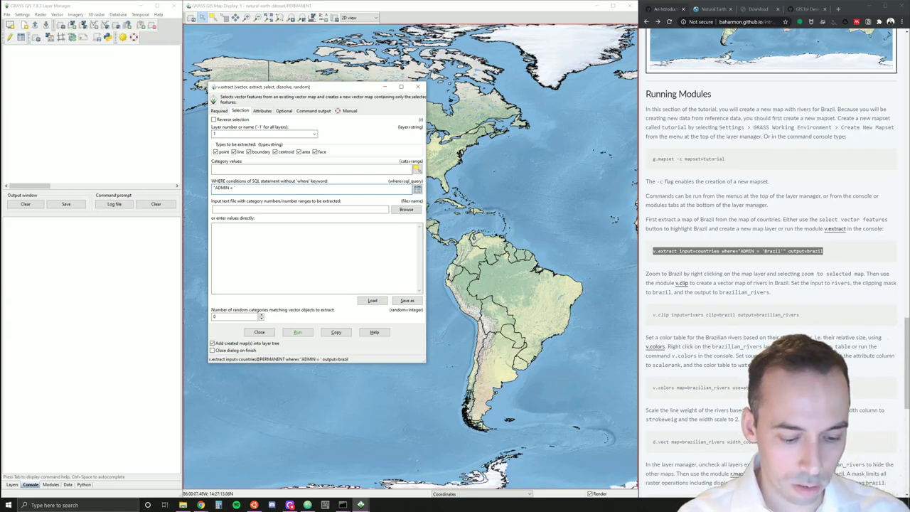
text(Brazil')
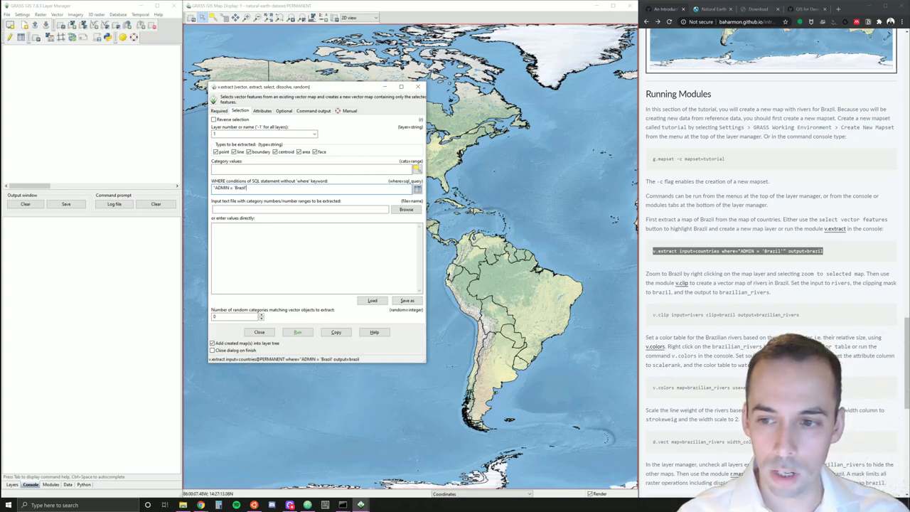
text(")
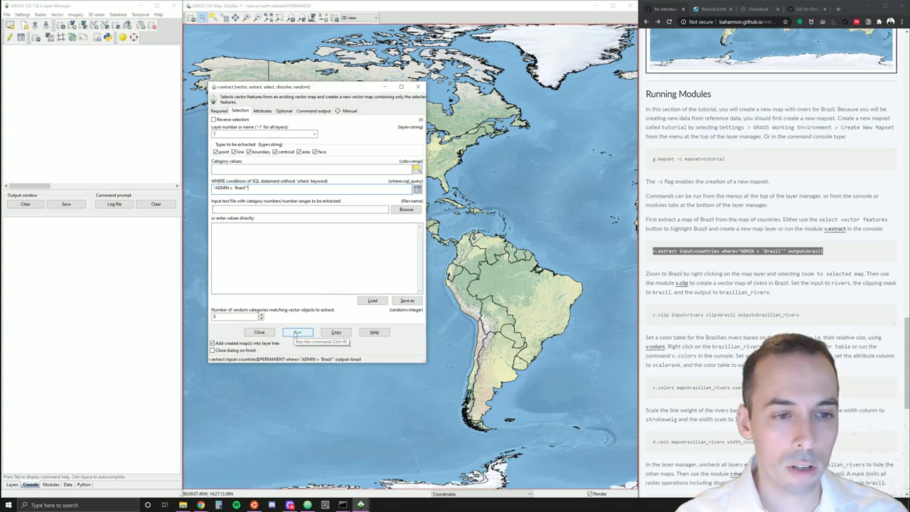
click(297, 333)
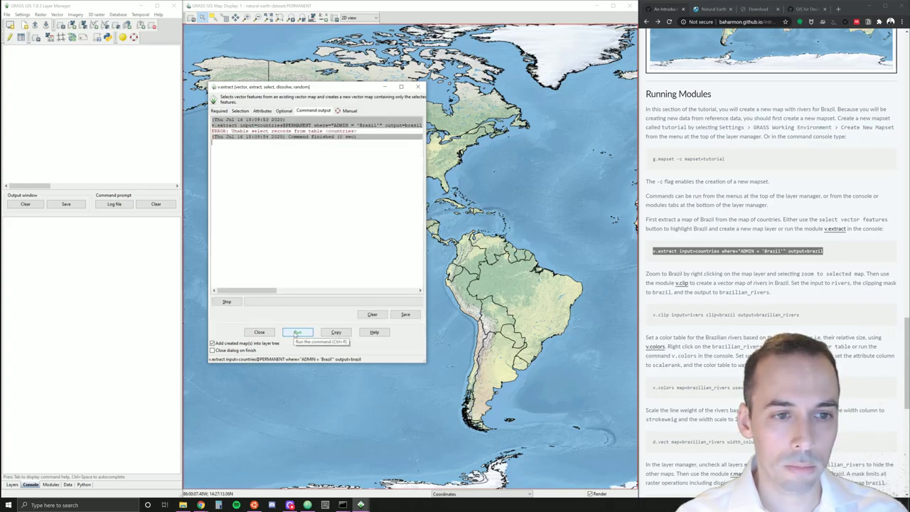
Remove the stray trailing quote, rerun the extraction, and show the layer list.
click(240, 112)
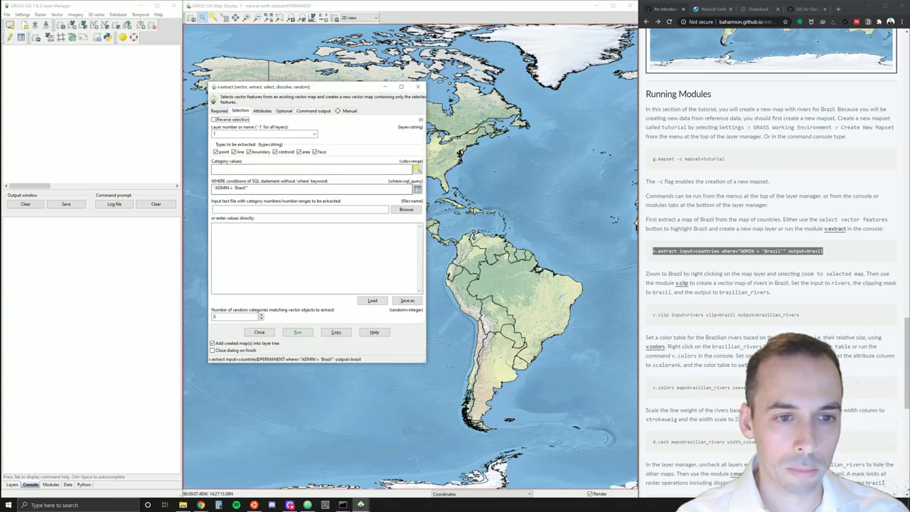
click(312, 188)
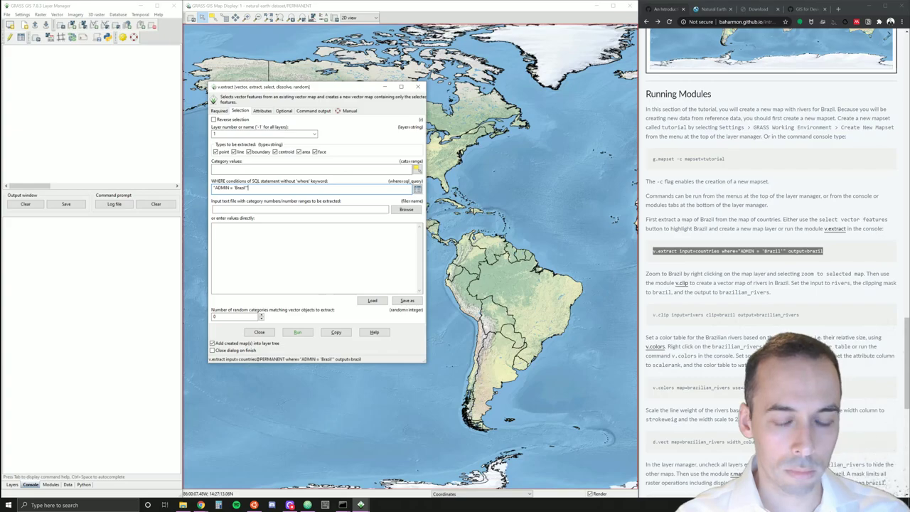
key(BackSpace)
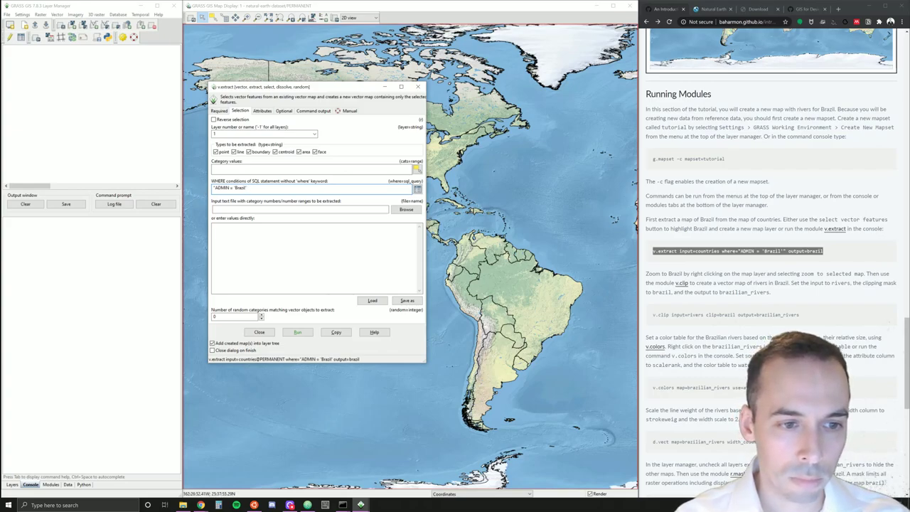
key(Home)
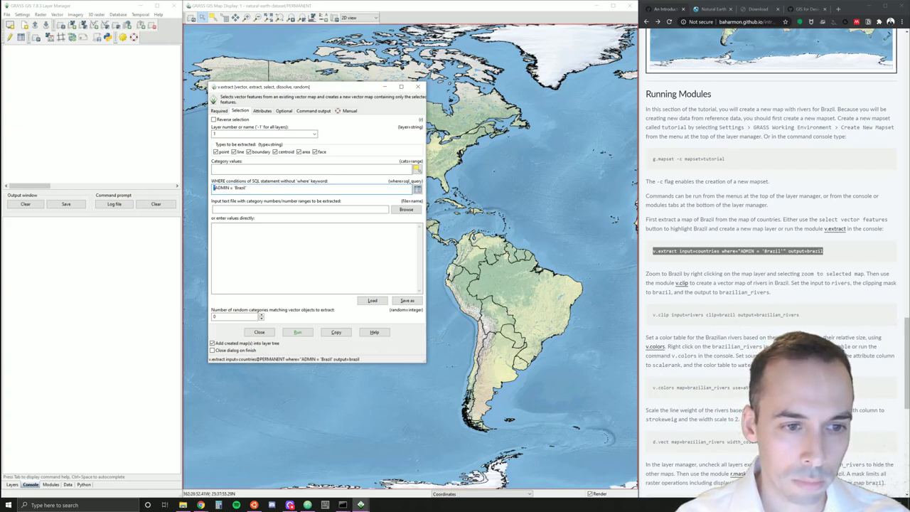
click(308, 334)
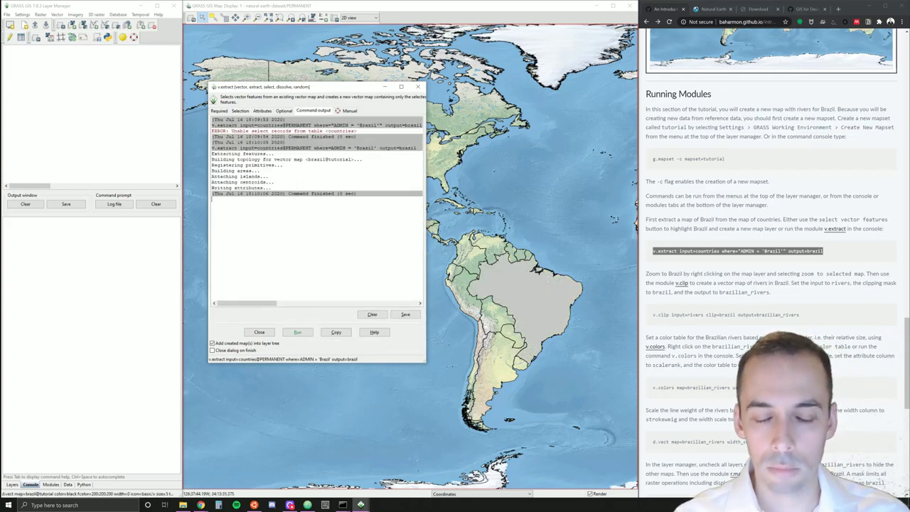
click(419, 87)
click(11, 484)
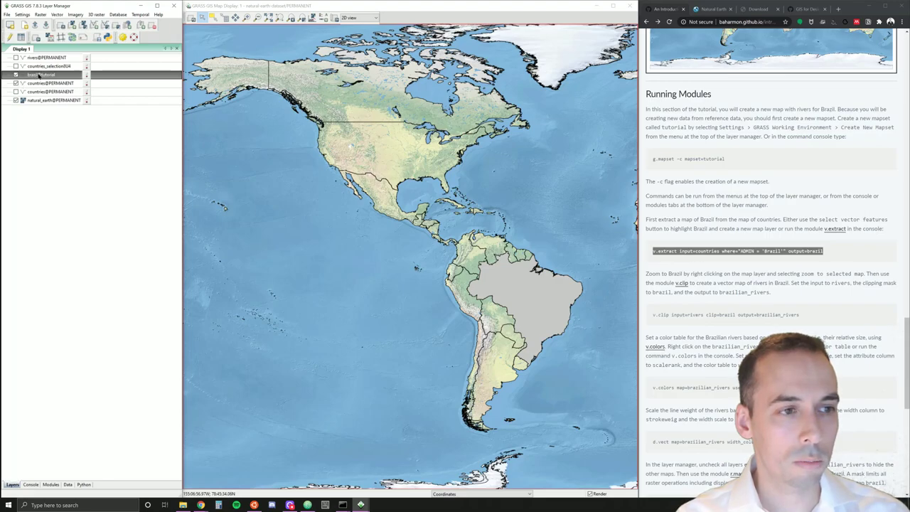
Give the brazil layer a transparent area fill and line width 3, then apply.
double_click(39, 74)
click(54, 204)
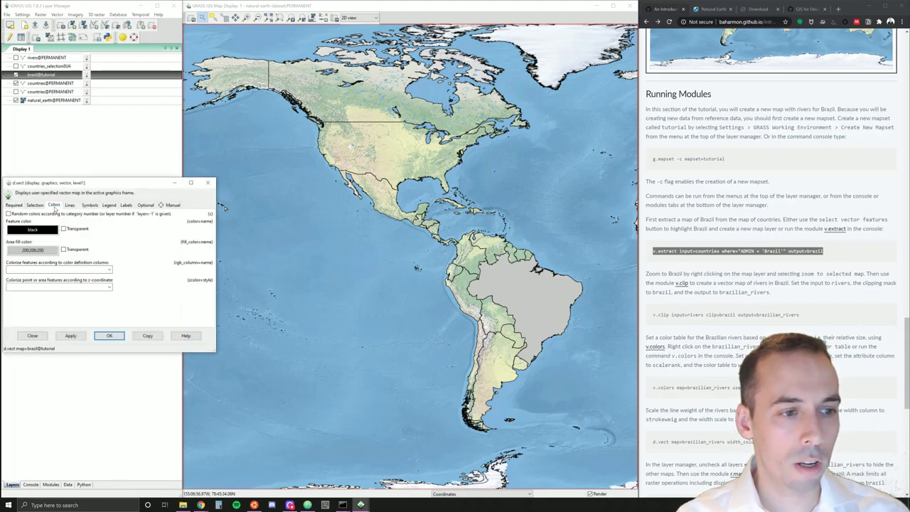
drag(60, 185, 84, 118)
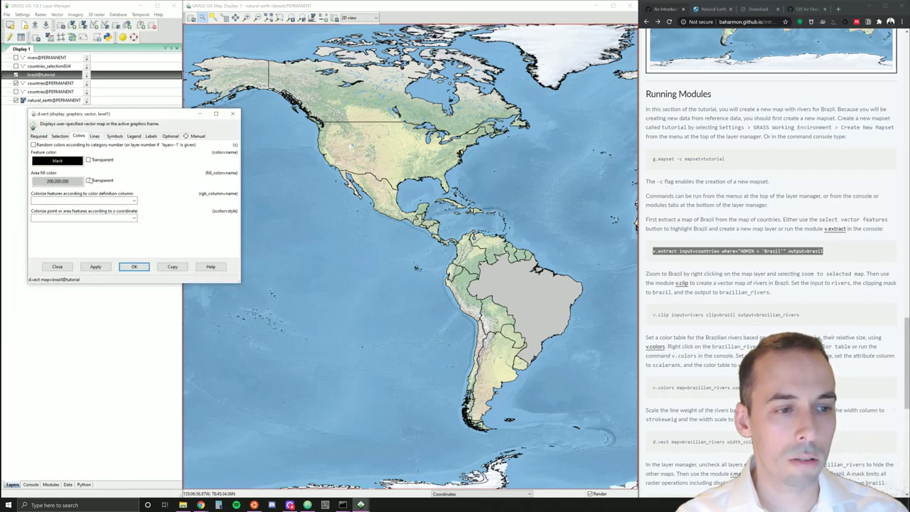
click(89, 180)
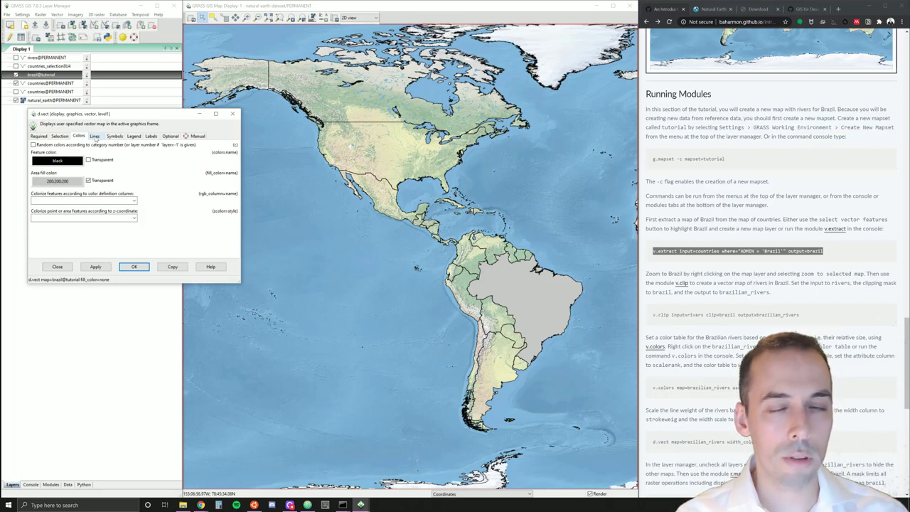
click(95, 137)
click(81, 150)
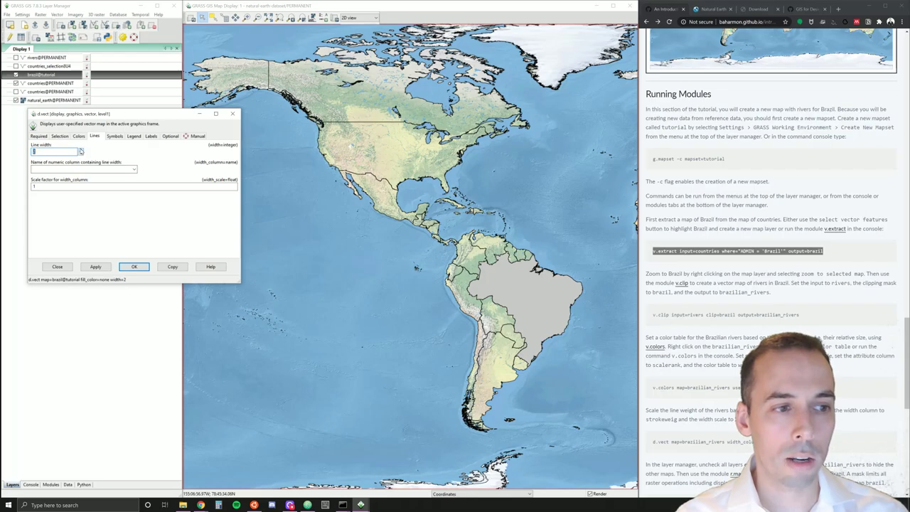
click(97, 267)
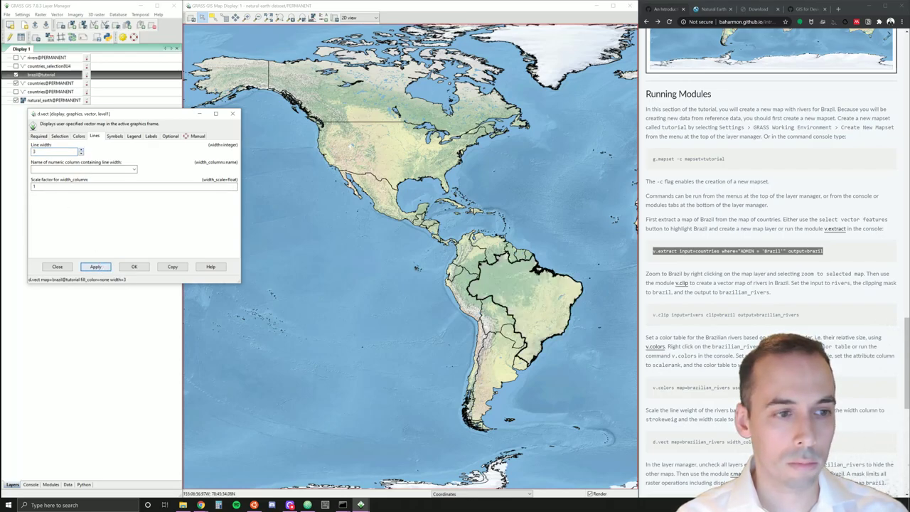
click(134, 267)
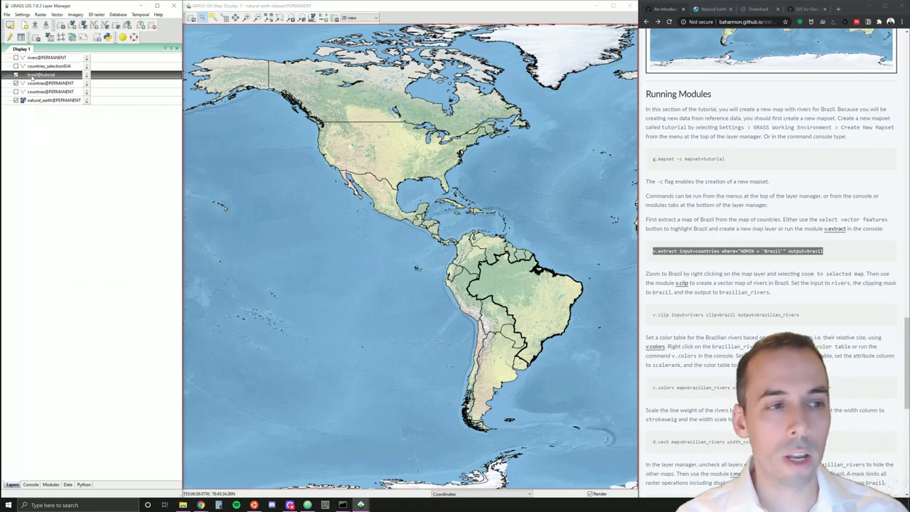
Zoom to the brazil layer, hide countries@PERMANENT, and pan to centre Brazil over natural_earth.
right_click(32, 78)
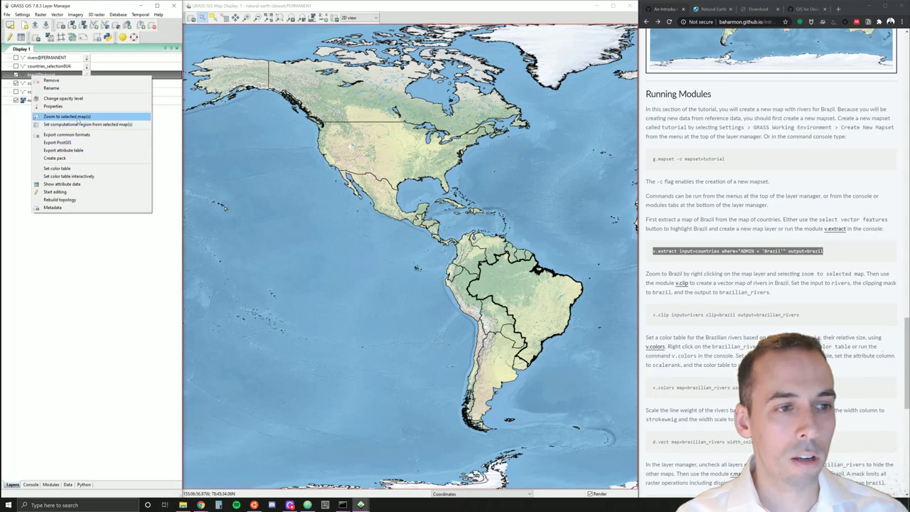
click(79, 118)
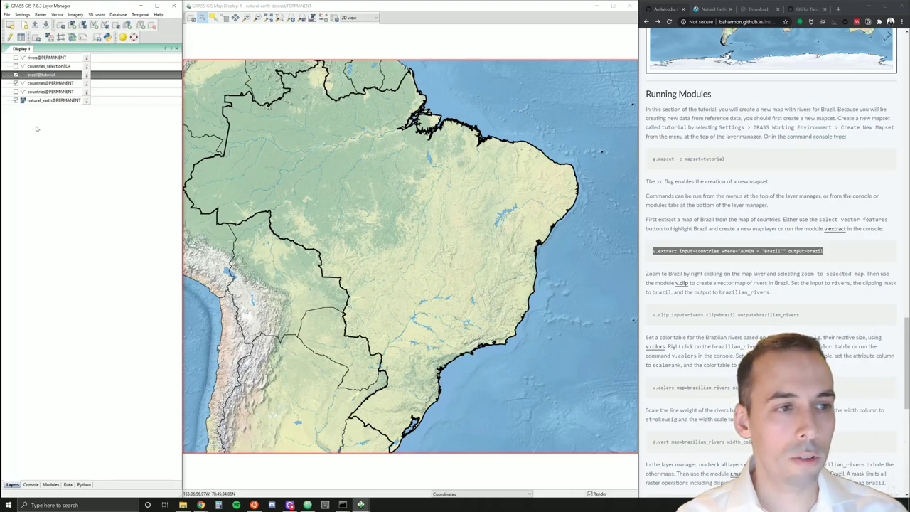
click(16, 100)
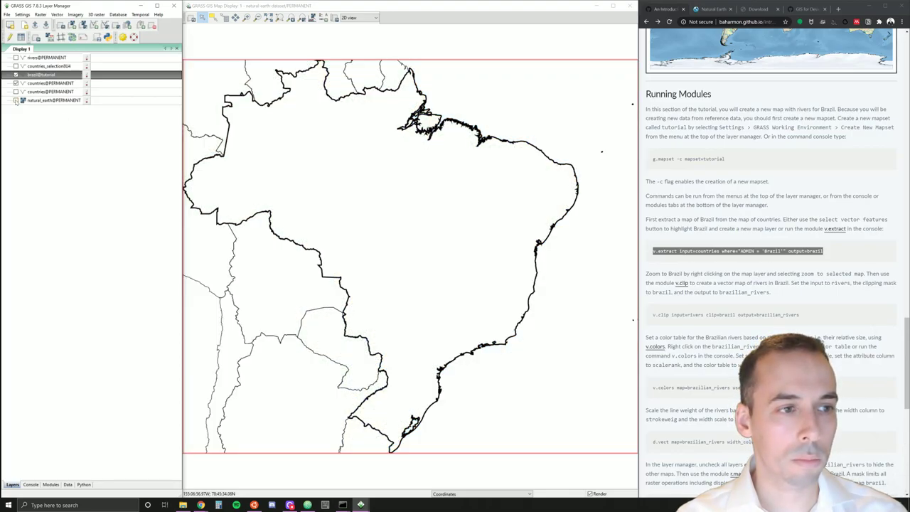
click(16, 100)
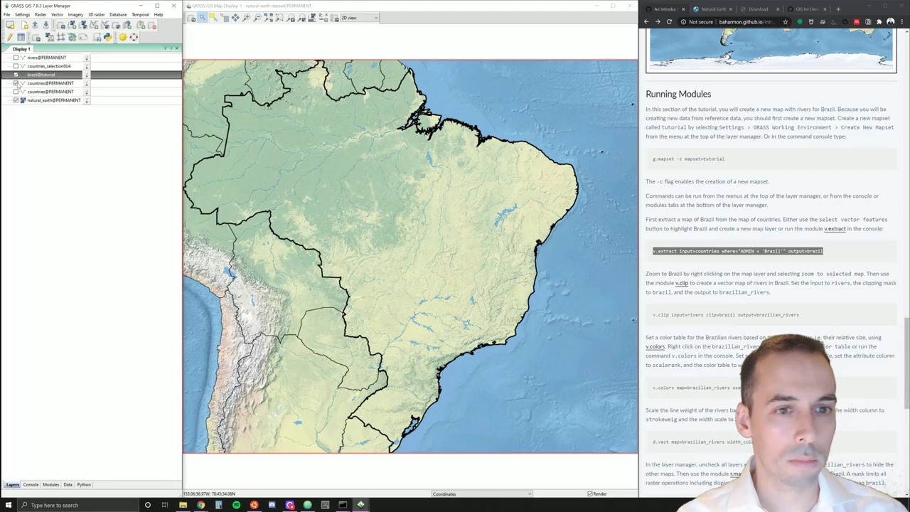
click(15, 83)
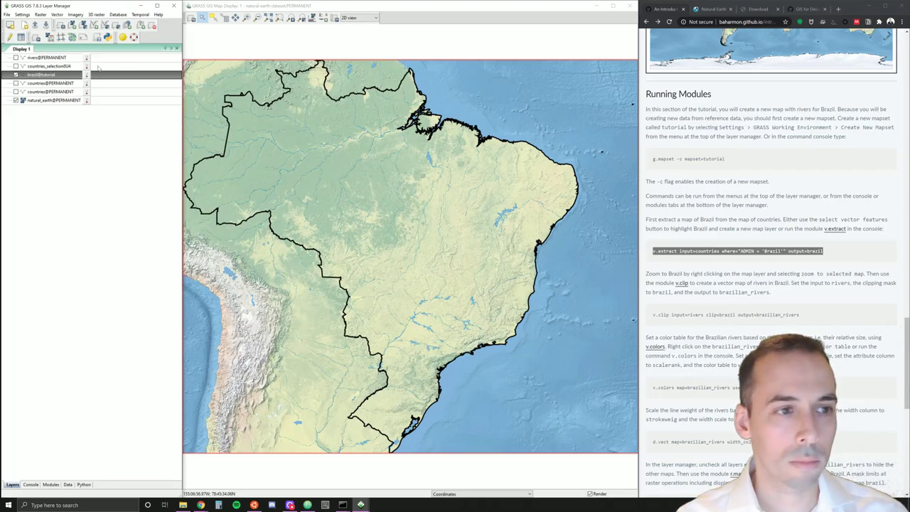
click(238, 20)
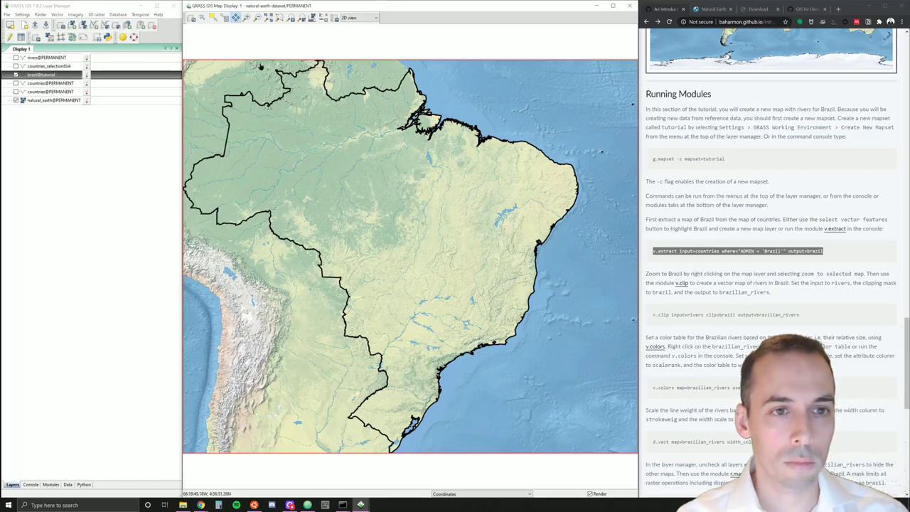
drag(258, 63, 270, 71)
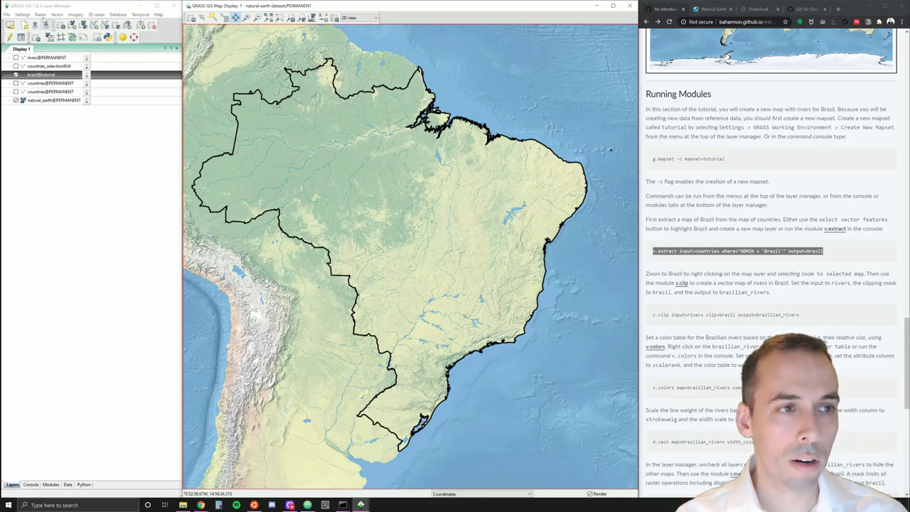
Apply an r.mask using the brazil@tutorial vector map.
click(30, 484)
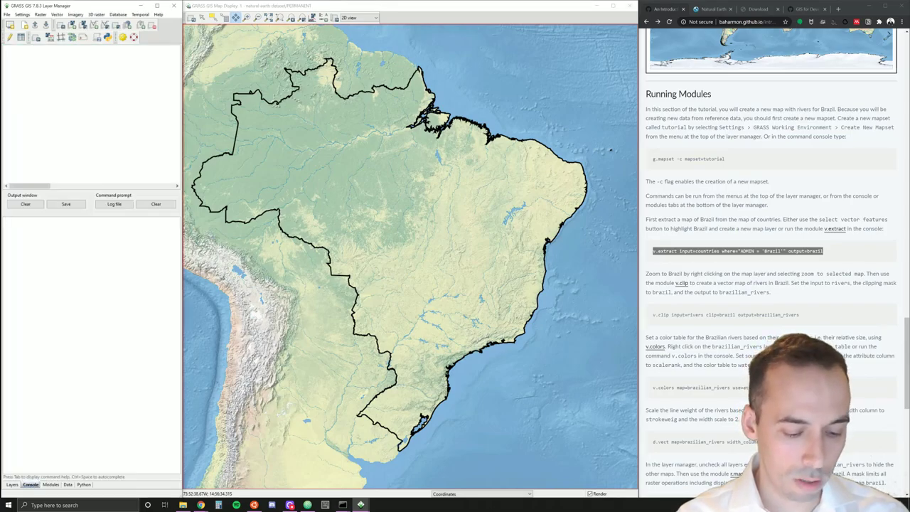
text(r.mask)
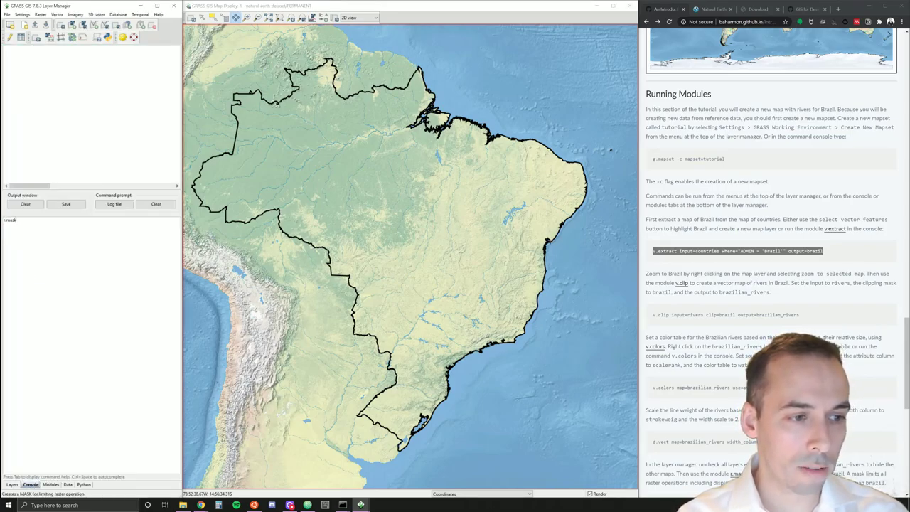
key(Return)
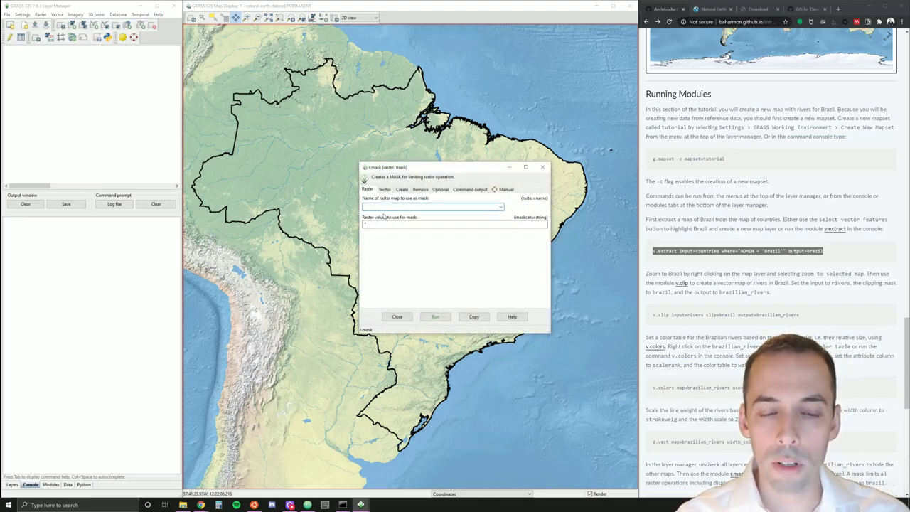
click(385, 189)
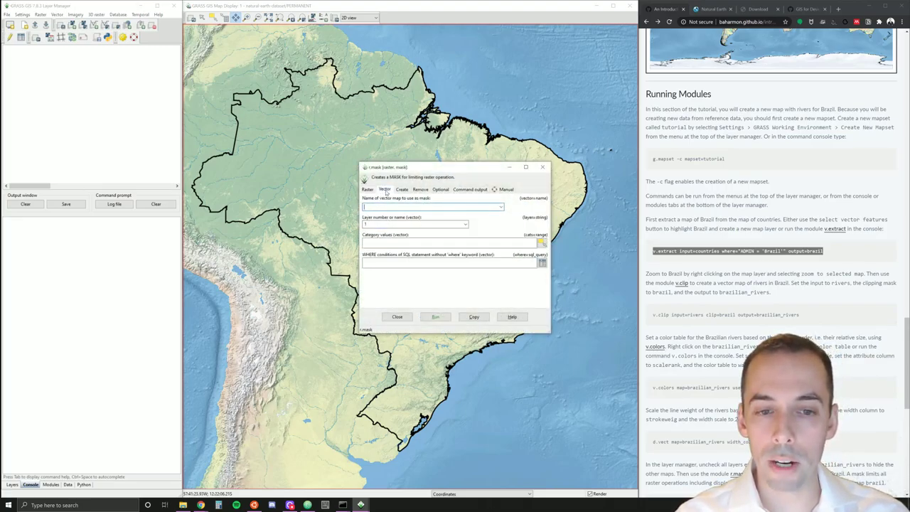
click(501, 206)
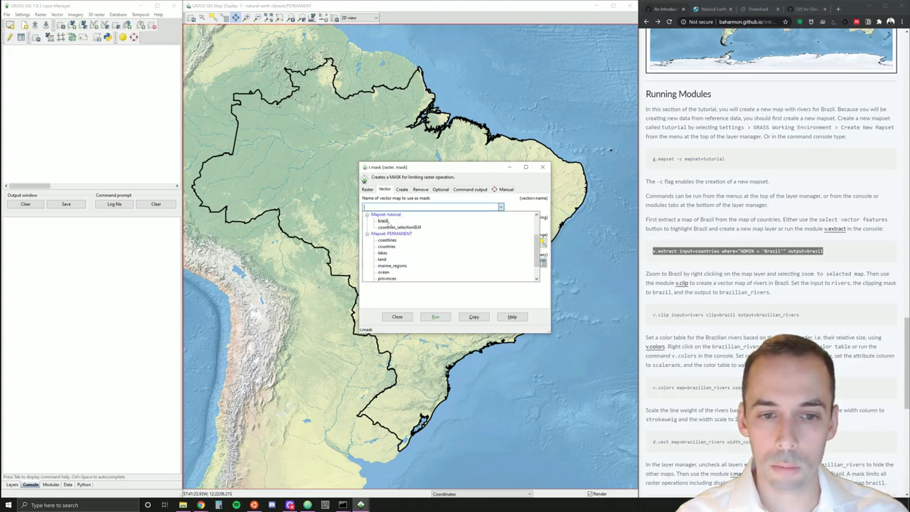
click(390, 226)
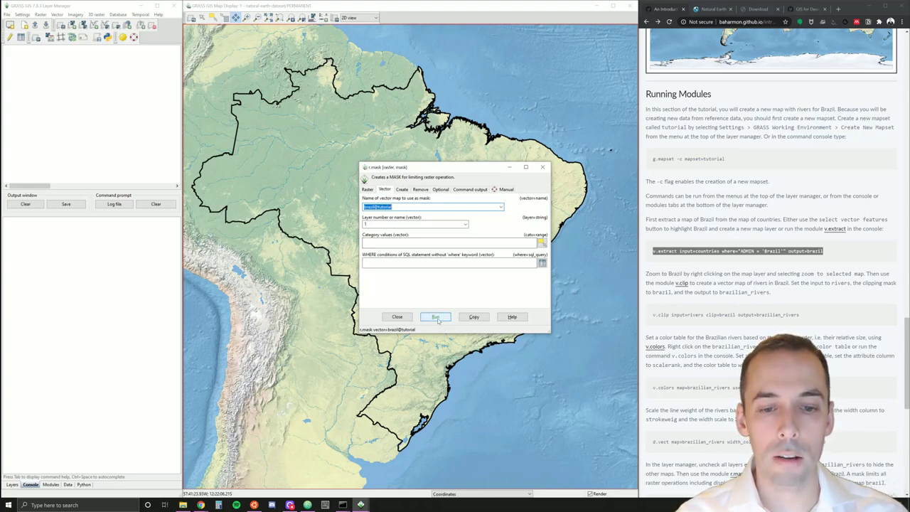
click(436, 317)
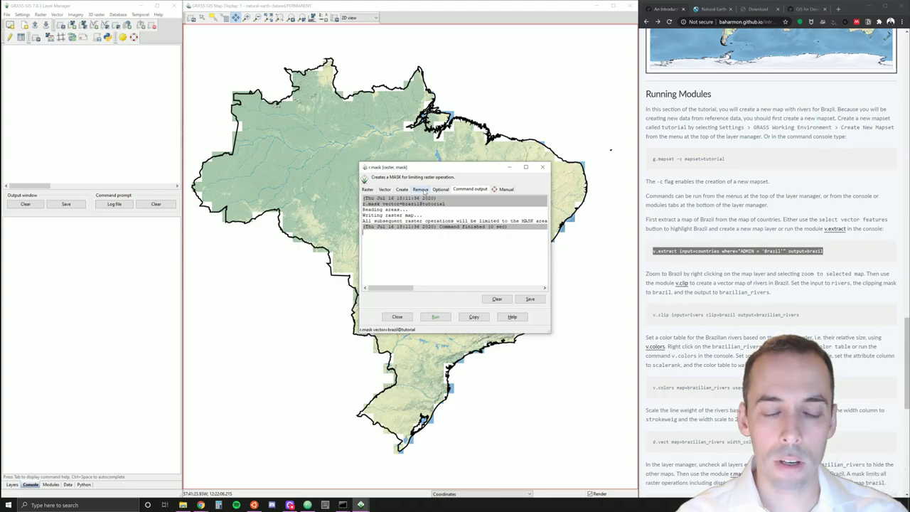
Remove the existing raster mask and close r.mask.
click(421, 189)
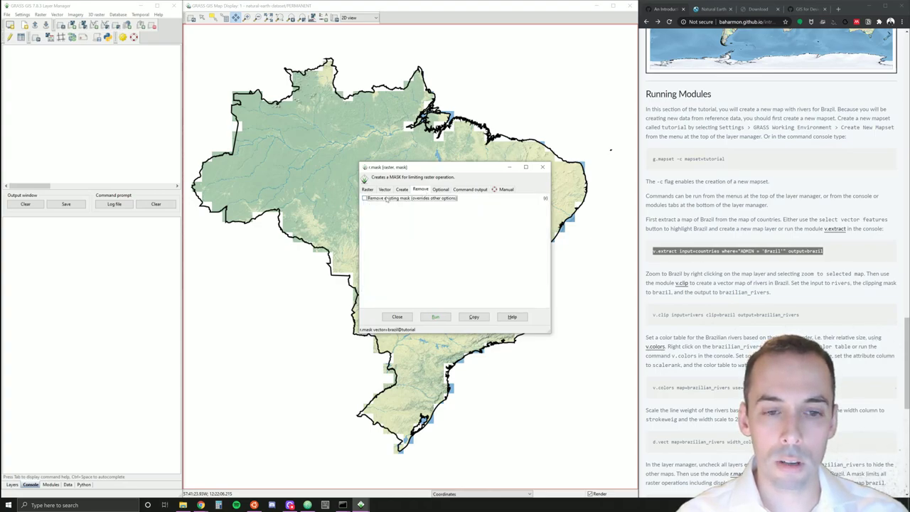
click(410, 199)
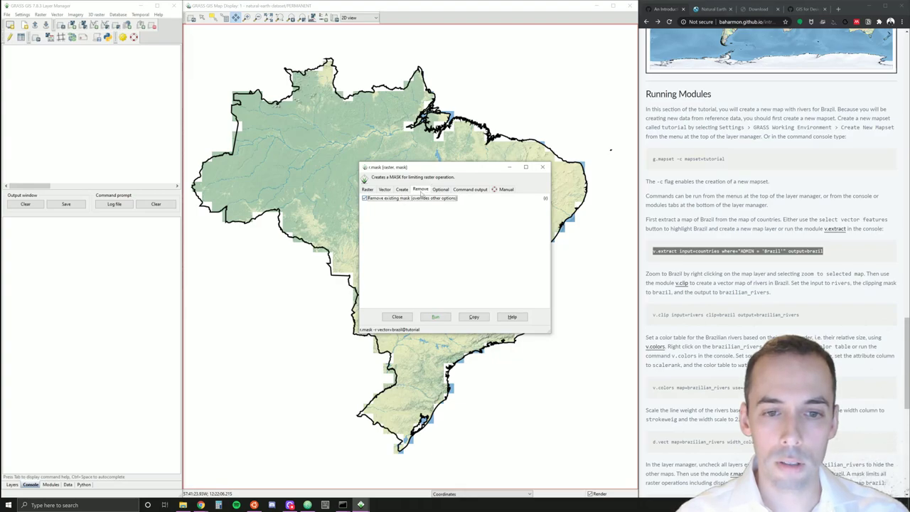
click(434, 316)
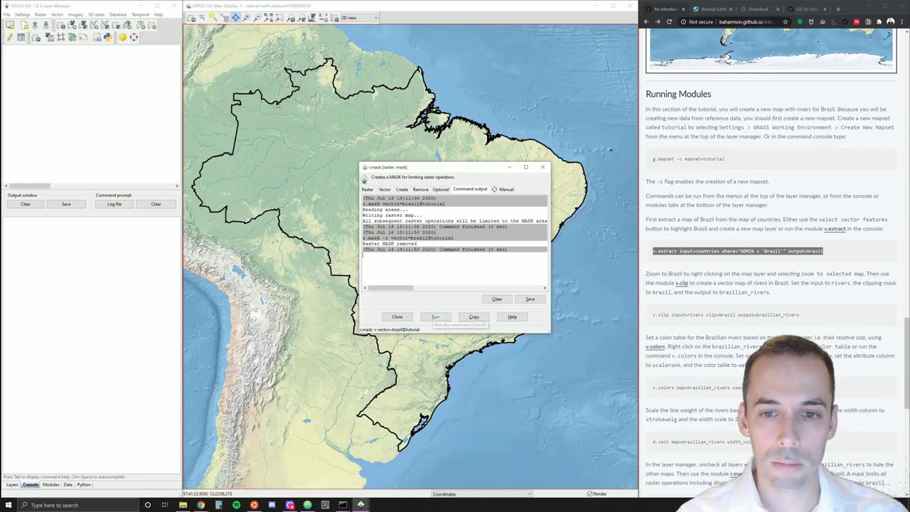
click(542, 167)
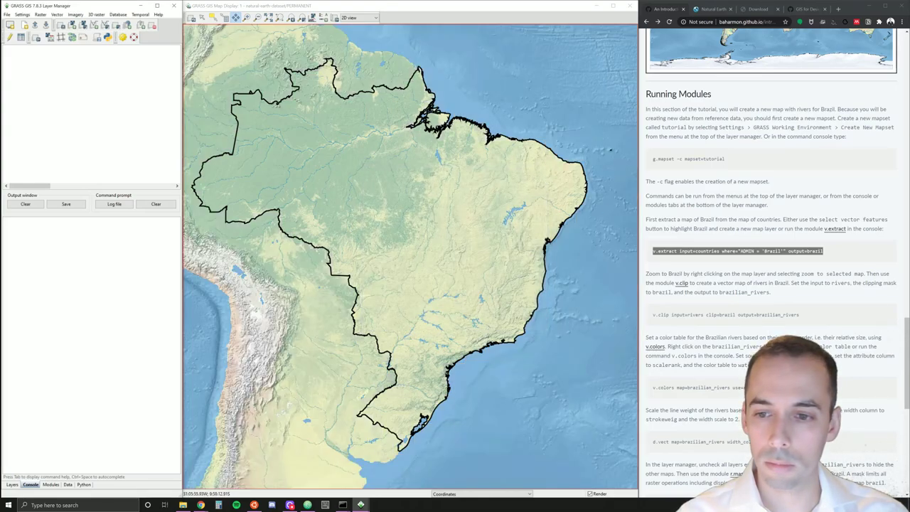
Turn on rivers@PERMANENT in the Layers tab so blue rivers draw over Brazil.
scroll(771, 263, down, 1)
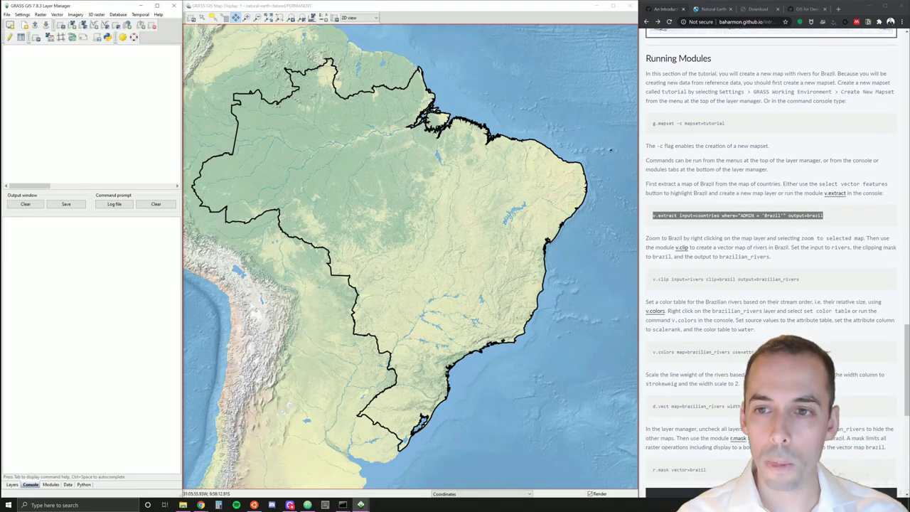
scroll(701, 233, down, 2)
scroll(700, 233, down, 1)
scroll(700, 233, down, 1)
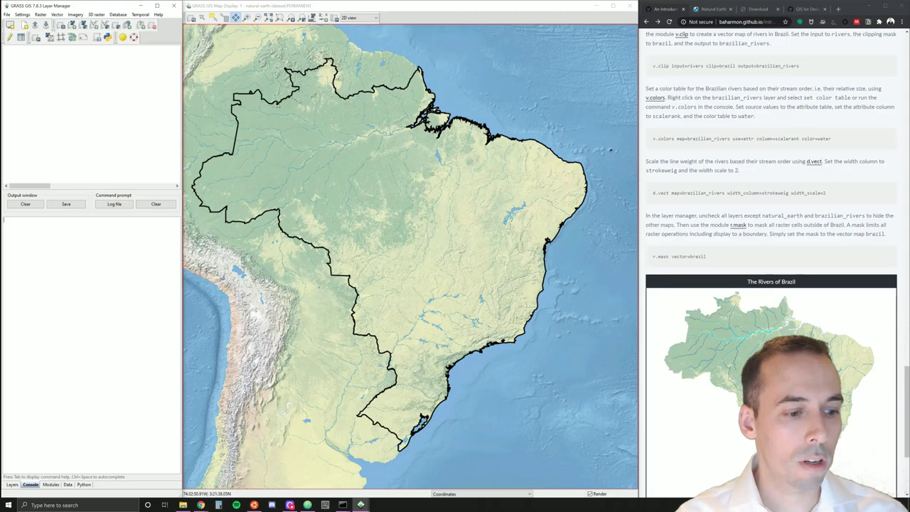
click(14, 484)
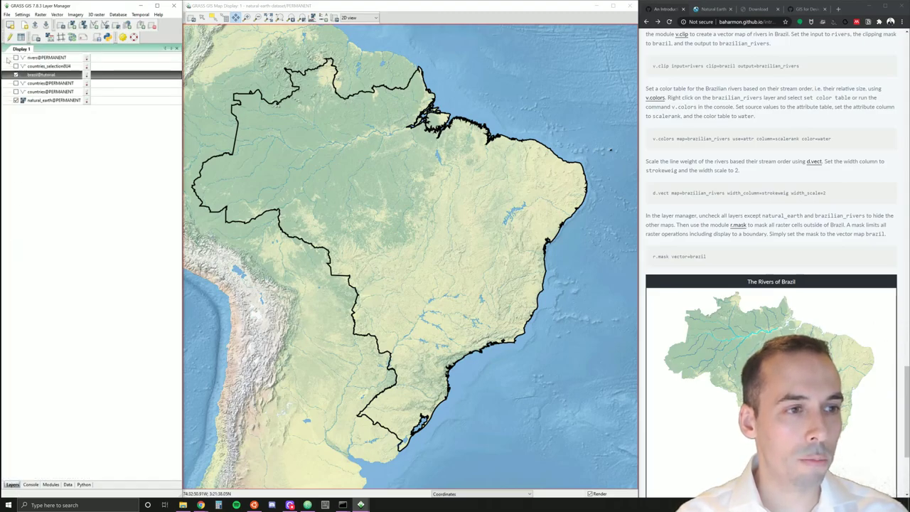
click(16, 57)
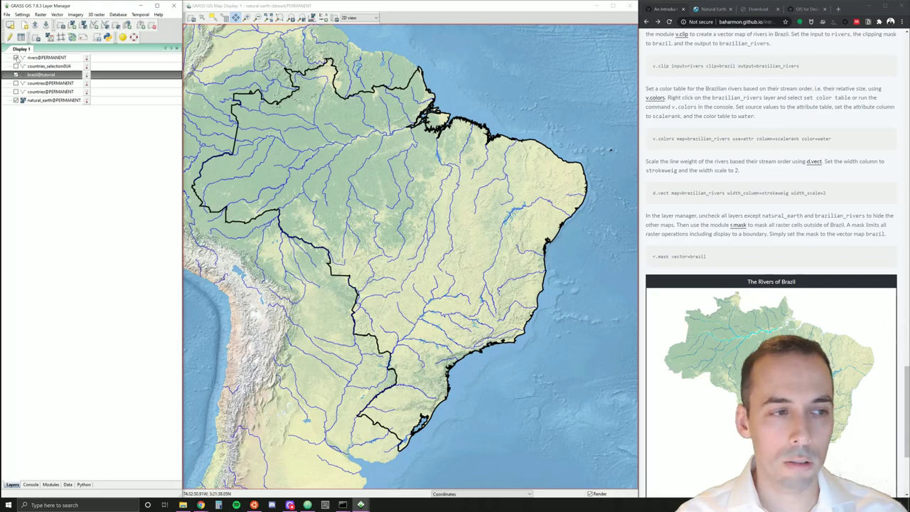
click(57, 14)
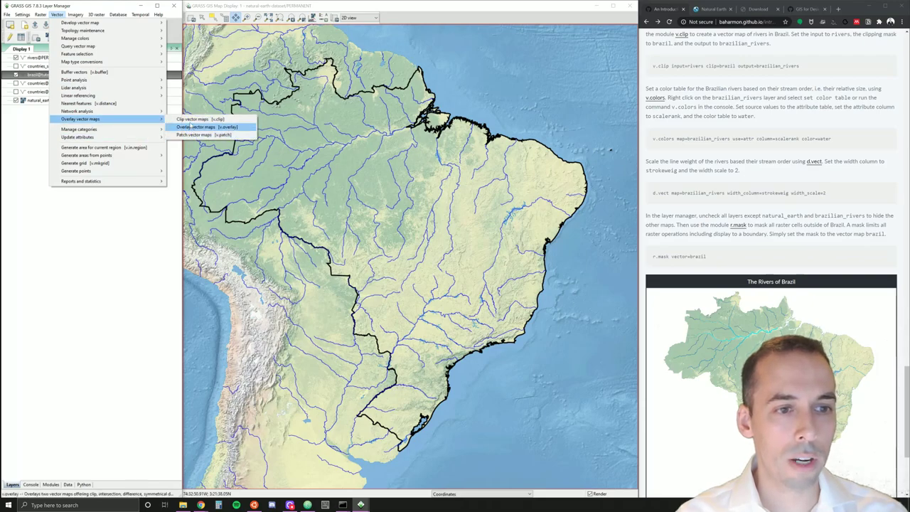
mouse_move(80, 119)
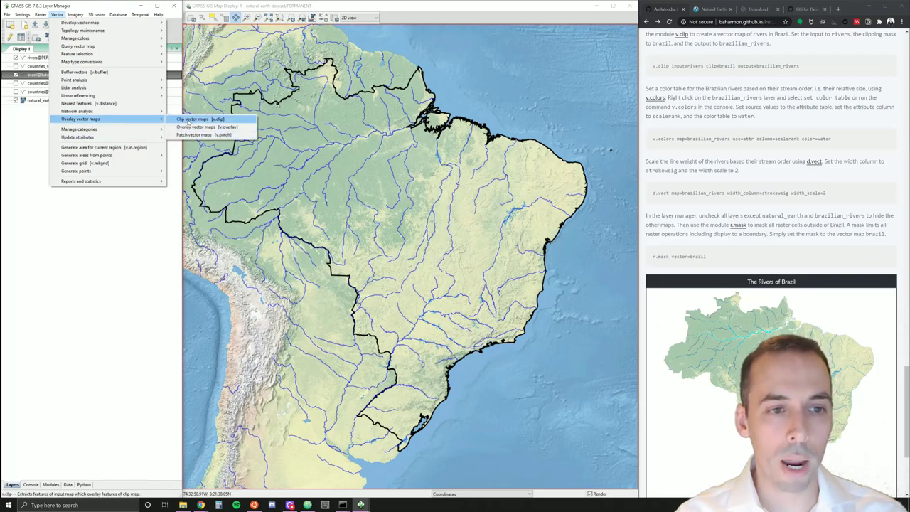
In Clip vector maps, choose rivers as the input and brazil@tutorial as the clip boundary.
click(189, 119)
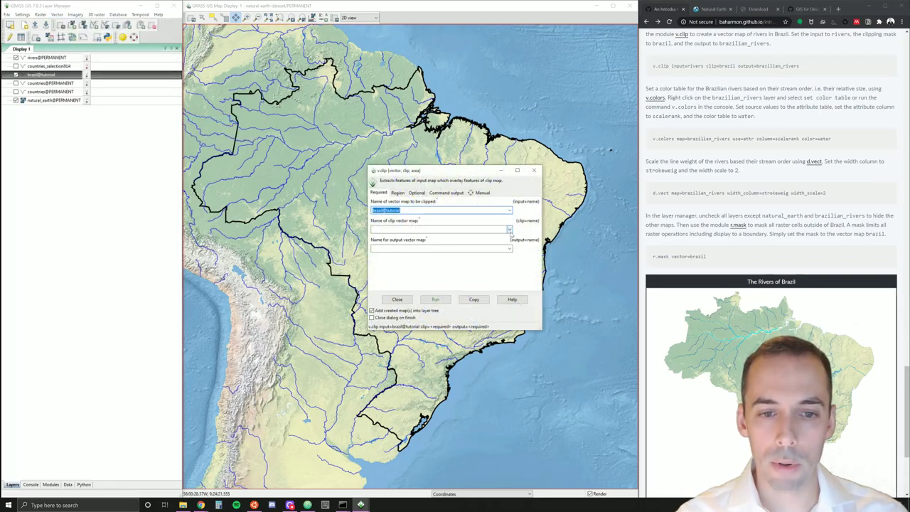
click(469, 210)
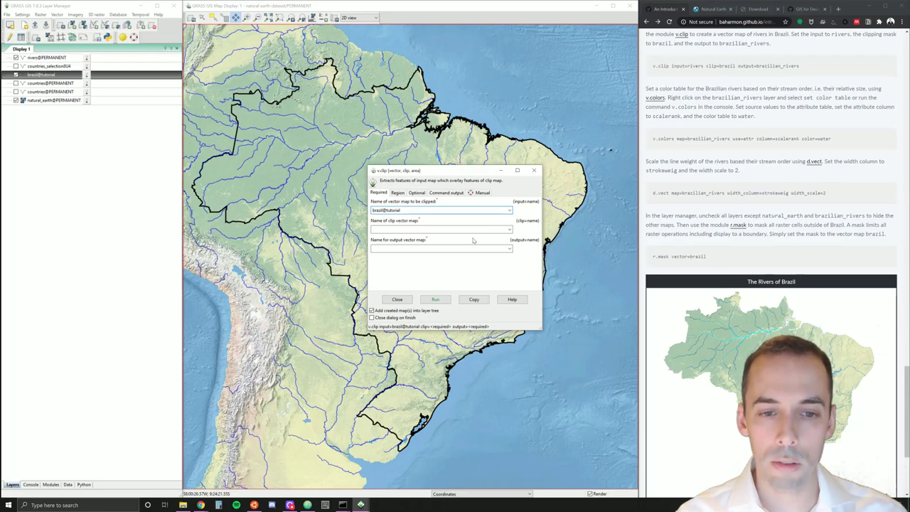
click(508, 229)
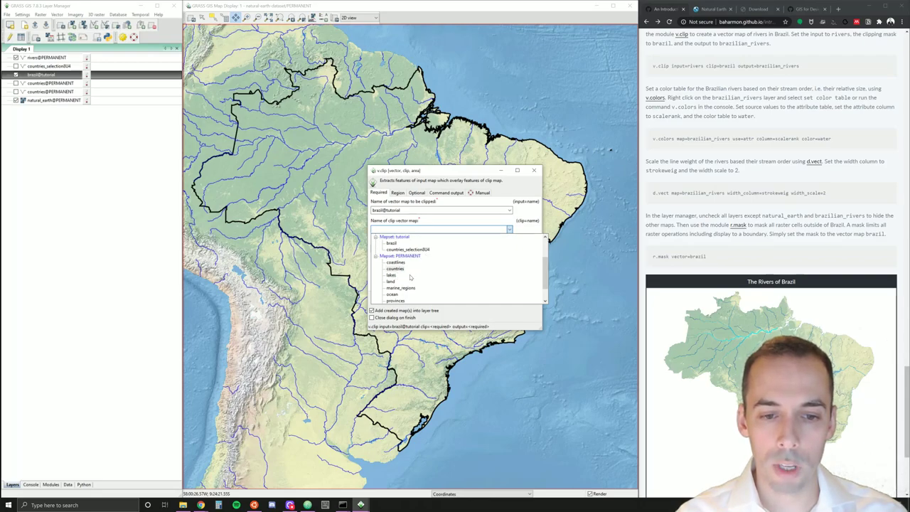
scroll(409, 284, up, 2)
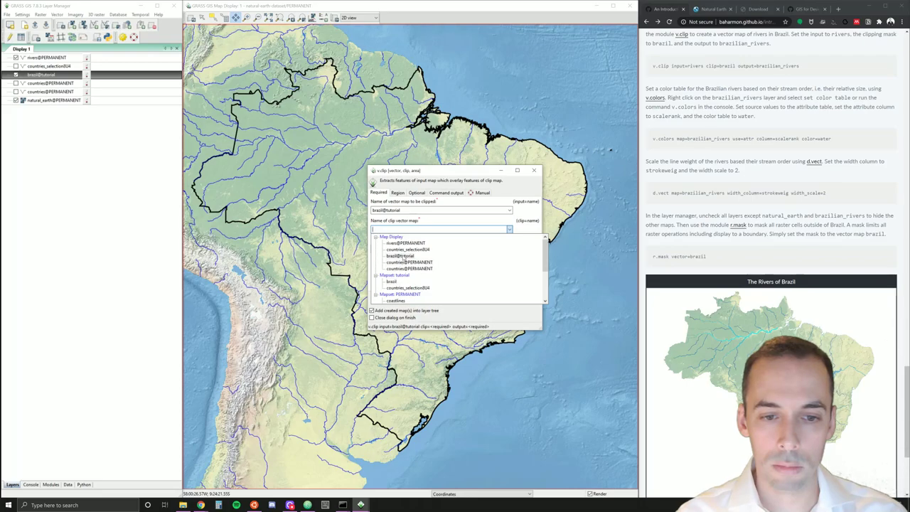
click(402, 256)
key(Tab)
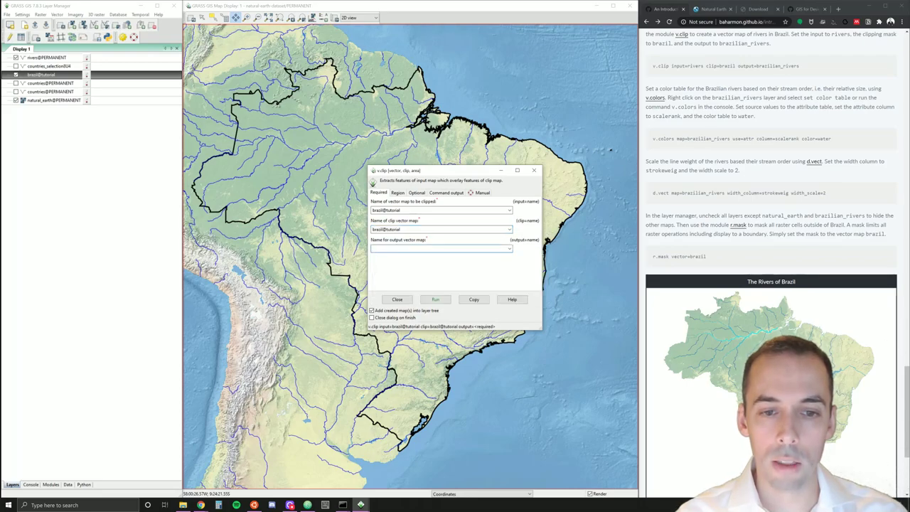
text(bra)
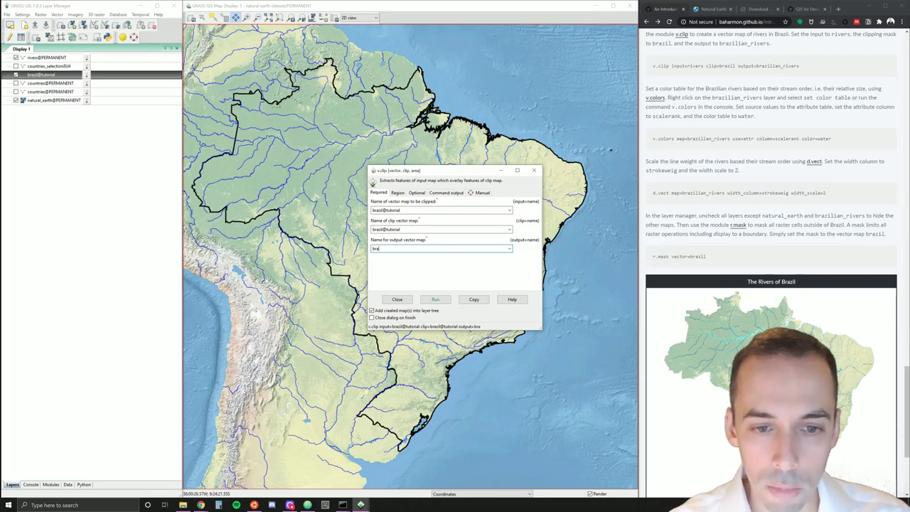
key(shift+Tab)
key(shift+Tab)
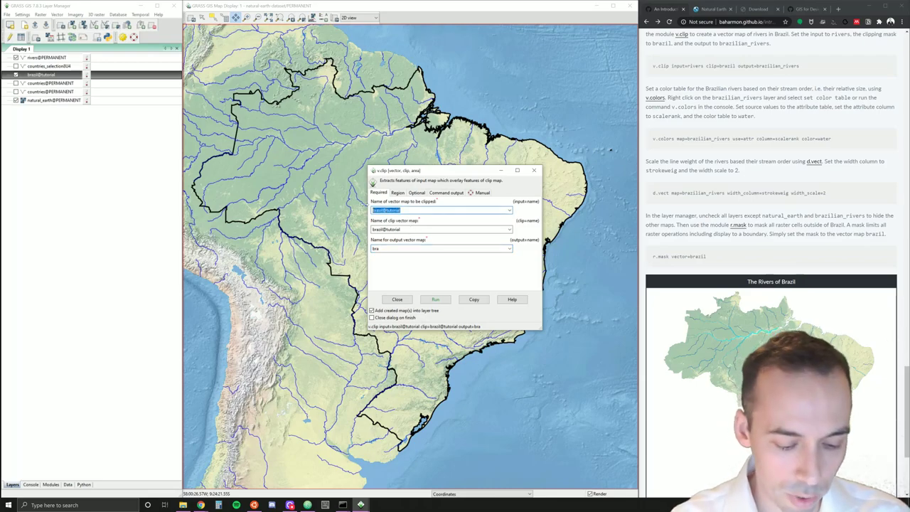
text(rivers)
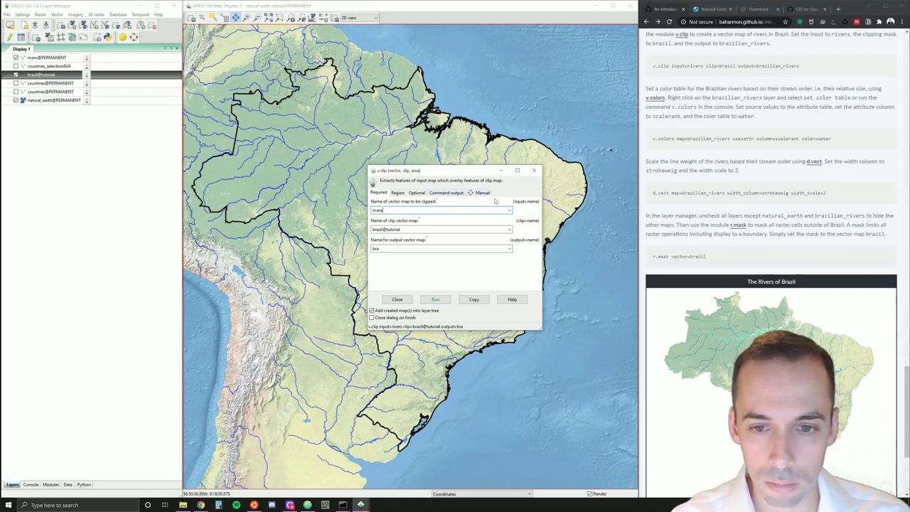
click(508, 210)
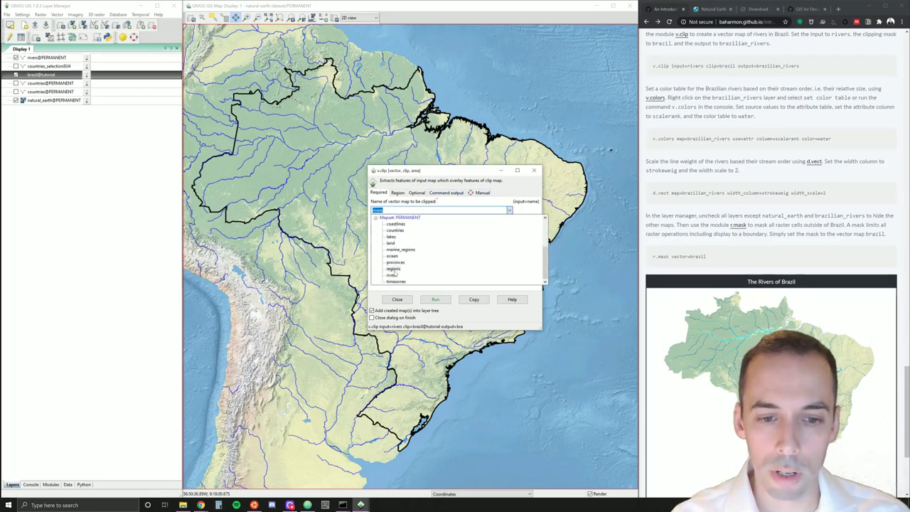
click(395, 274)
Name the output brazilian_rivers, correct the input to rivers, and run the clip.
text(zil)
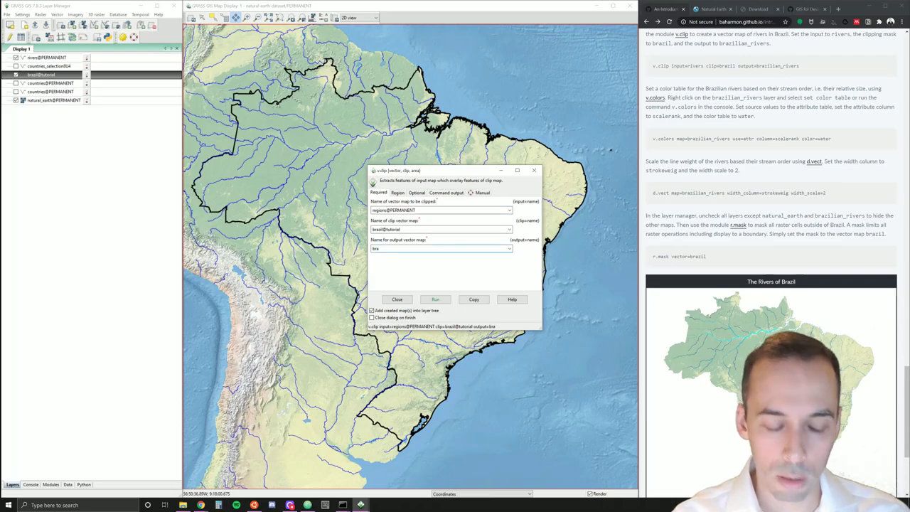
text(ian_)
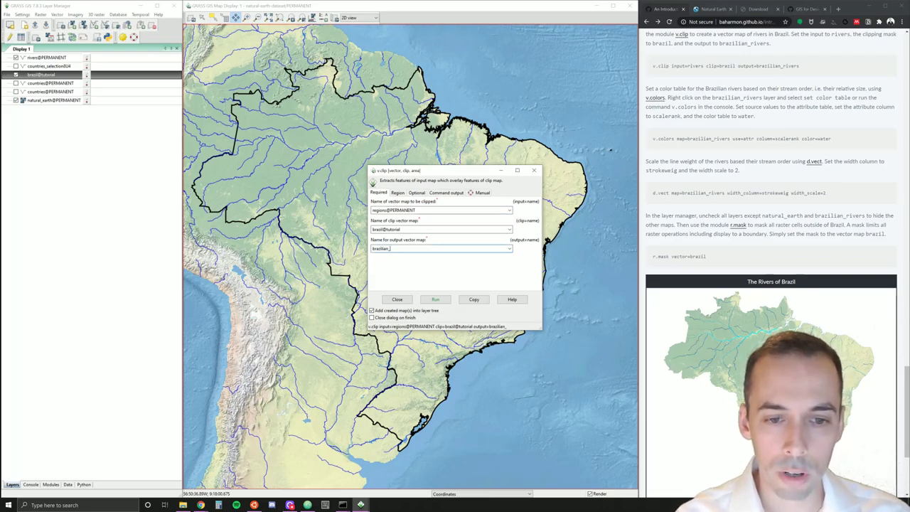
text(rivers)
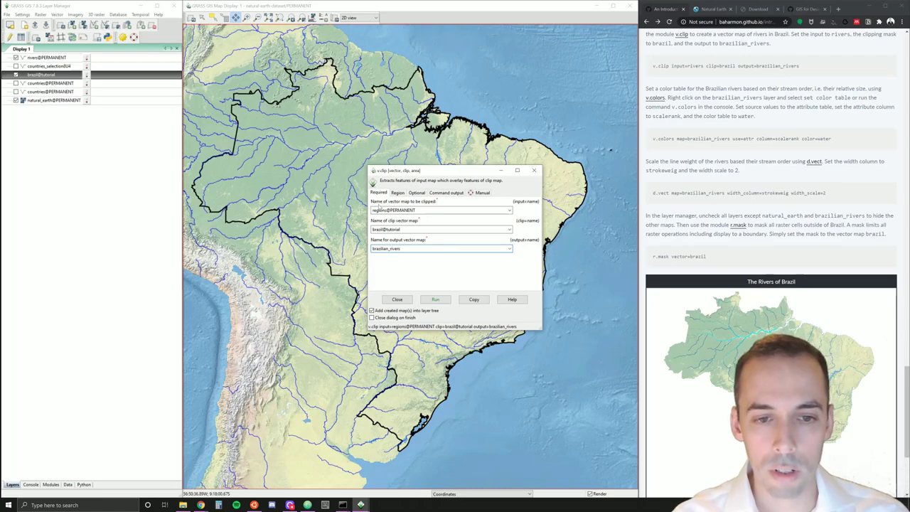
double_click(381, 209)
text(rivers)
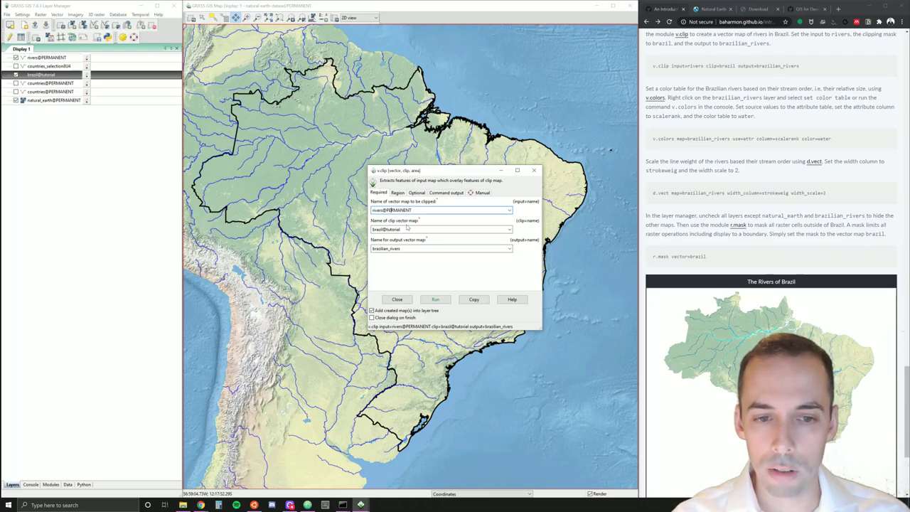
click(402, 229)
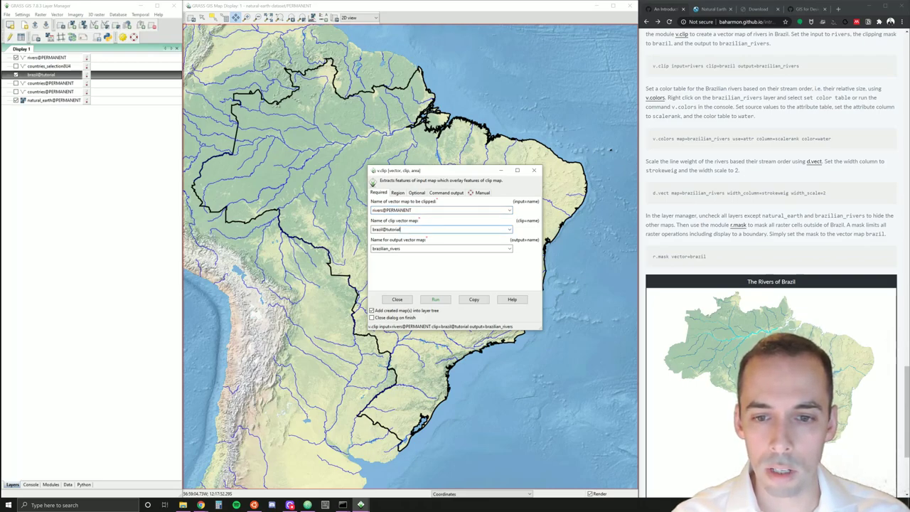
click(430, 302)
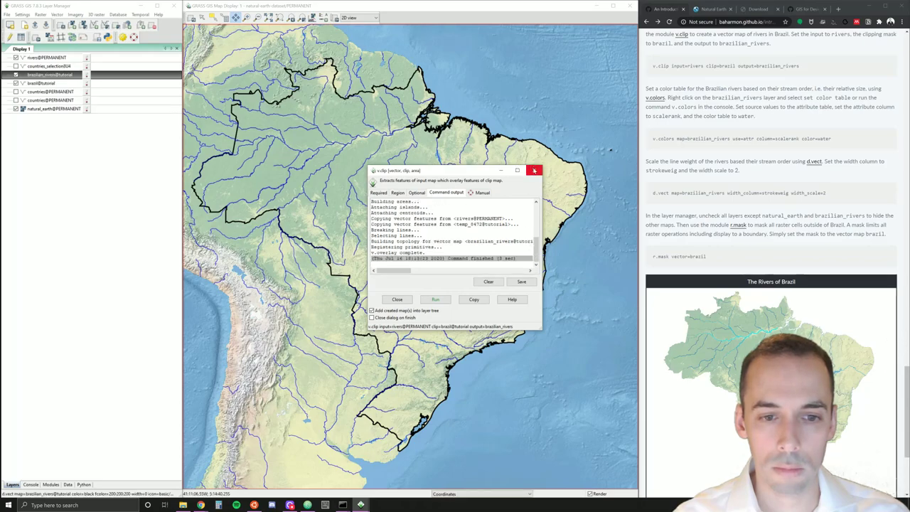
click(534, 171)
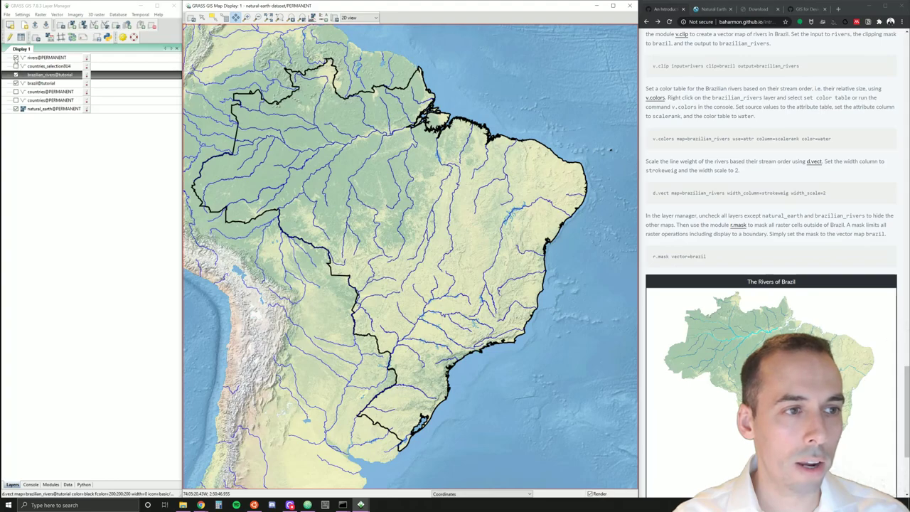
Untick rivers@PERMANENT so only the clipped brazilian_rivers remain visible.
click(15, 58)
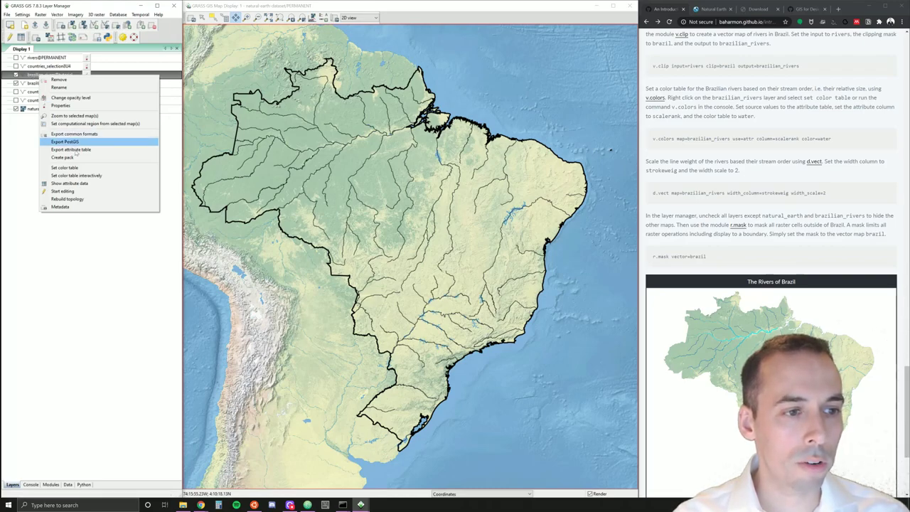
Run v.colors on brazilian_rivers using attribute column scalerank with the water colour table.
click(85, 167)
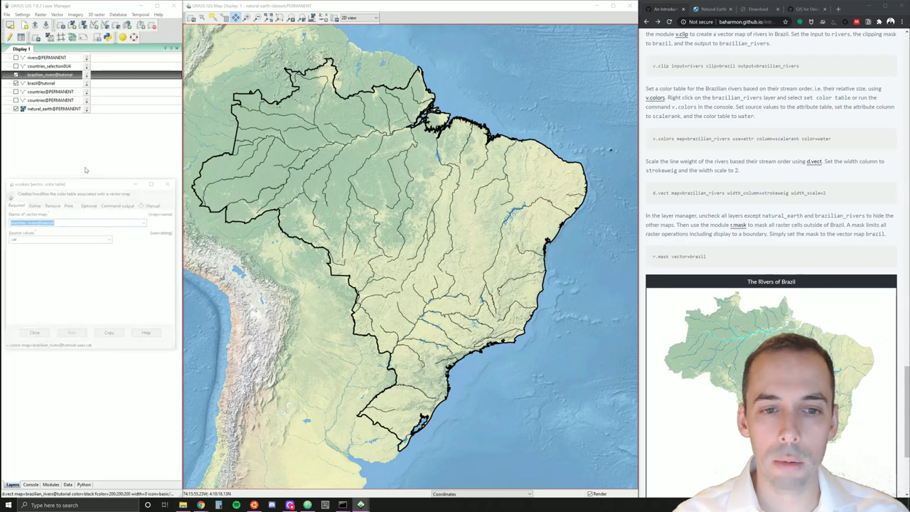
drag(82, 179, 207, 123)
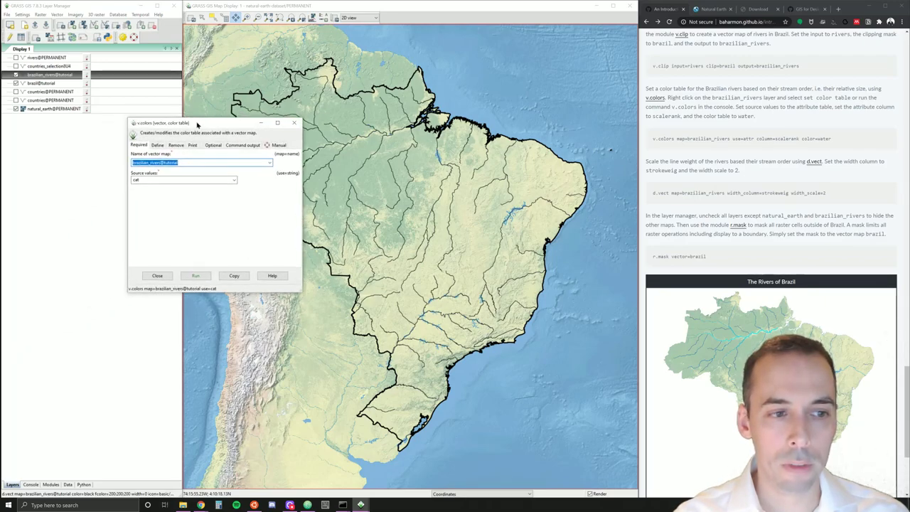
click(235, 185)
click(163, 190)
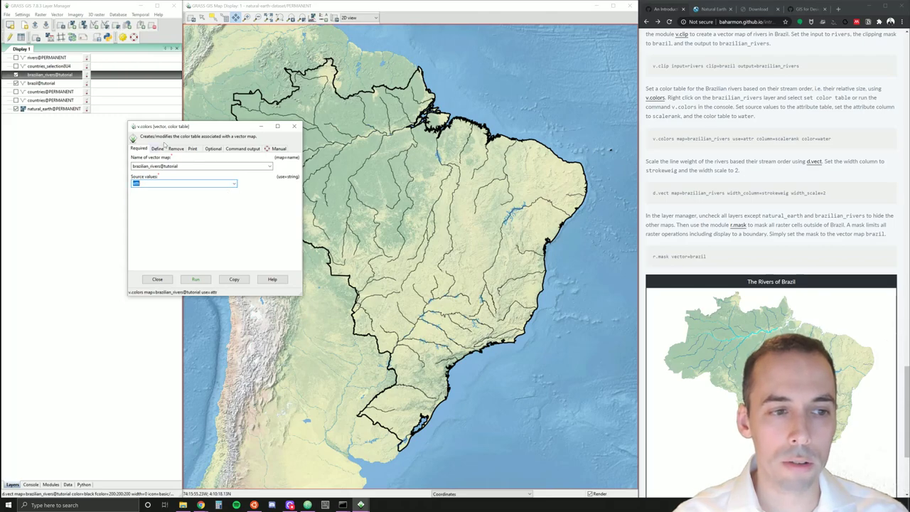
click(159, 148)
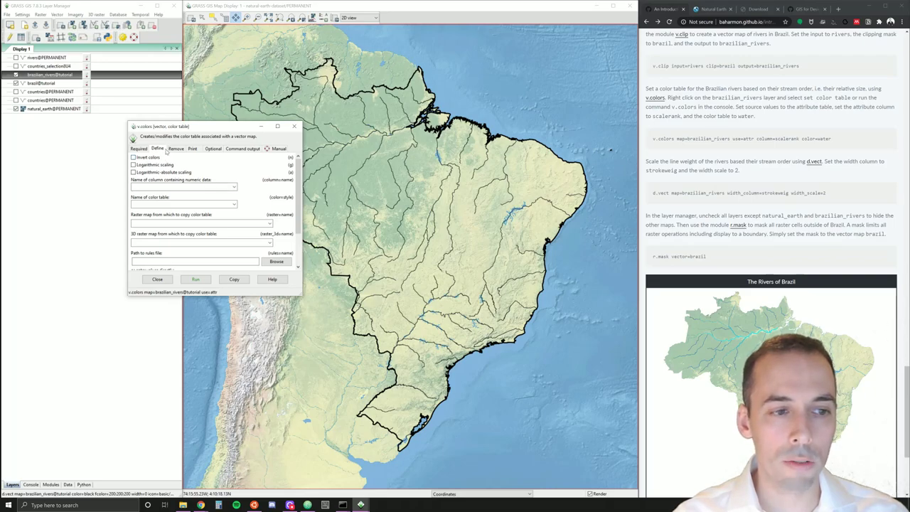
click(234, 186)
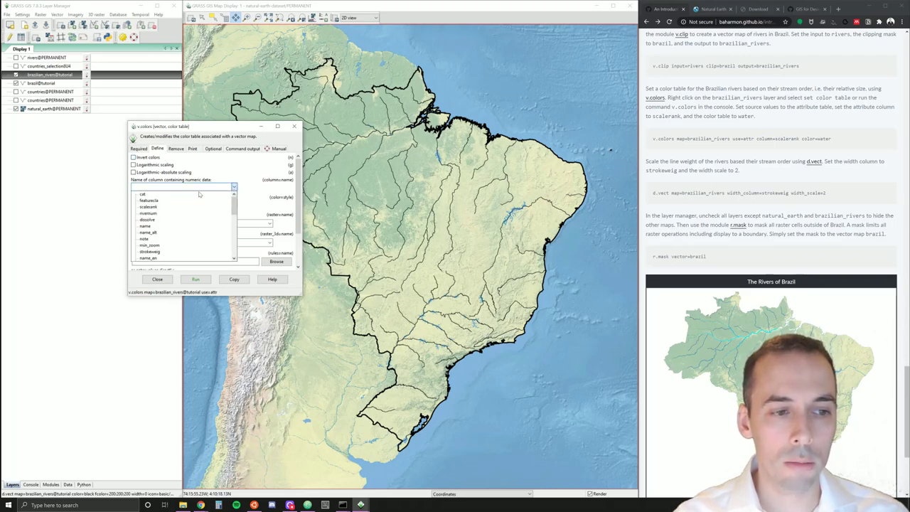
click(150, 207)
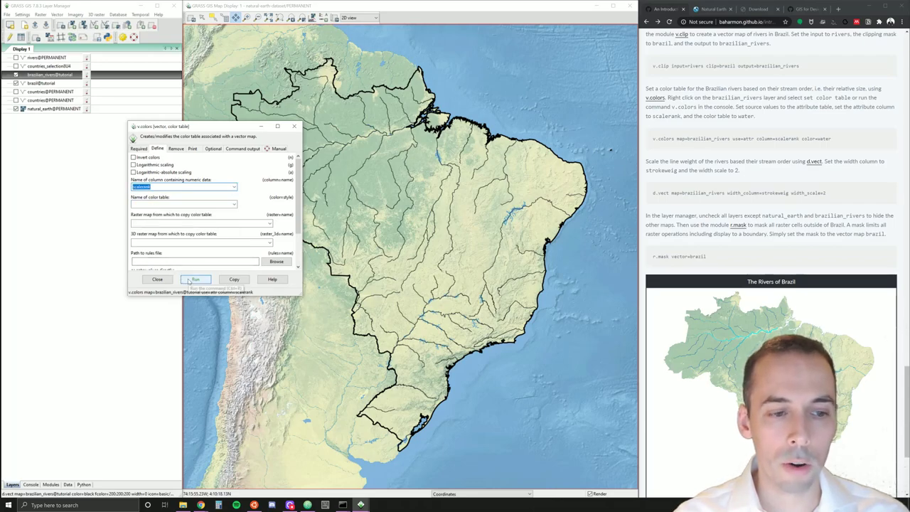
click(178, 204)
text(water)
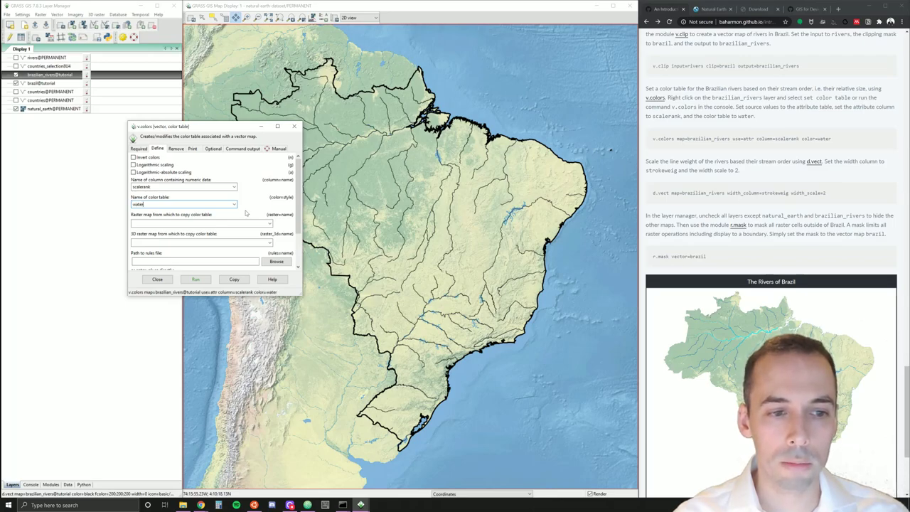
click(205, 282)
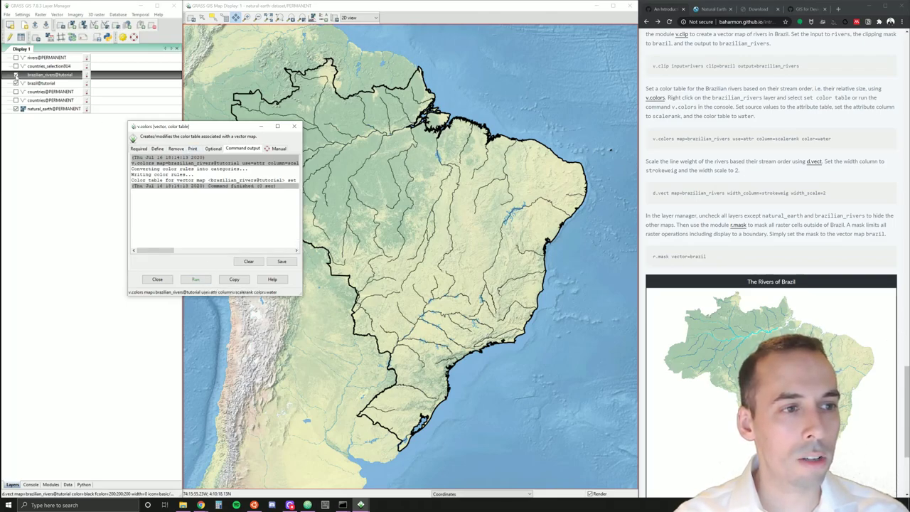
Redraw brazilian_rivers with its new colours and close the colour table dialog.
click(16, 75)
click(16, 75)
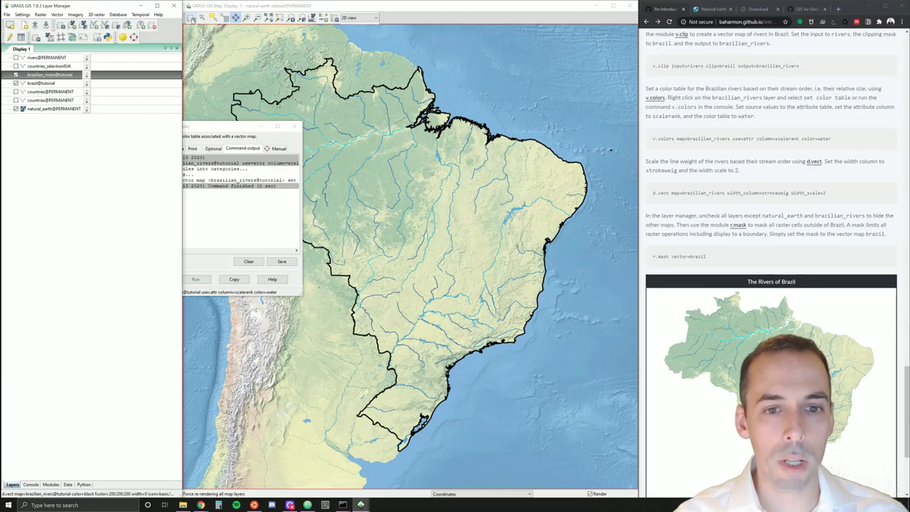
click(206, 126)
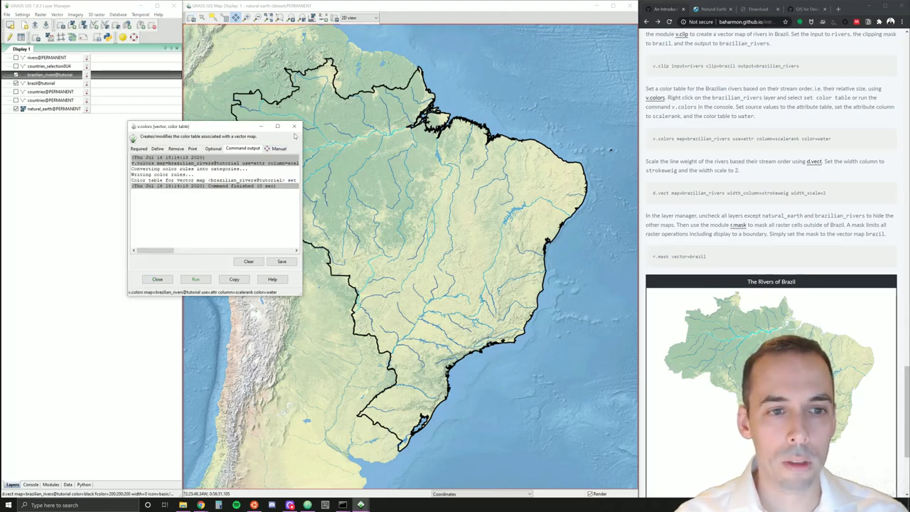
click(294, 127)
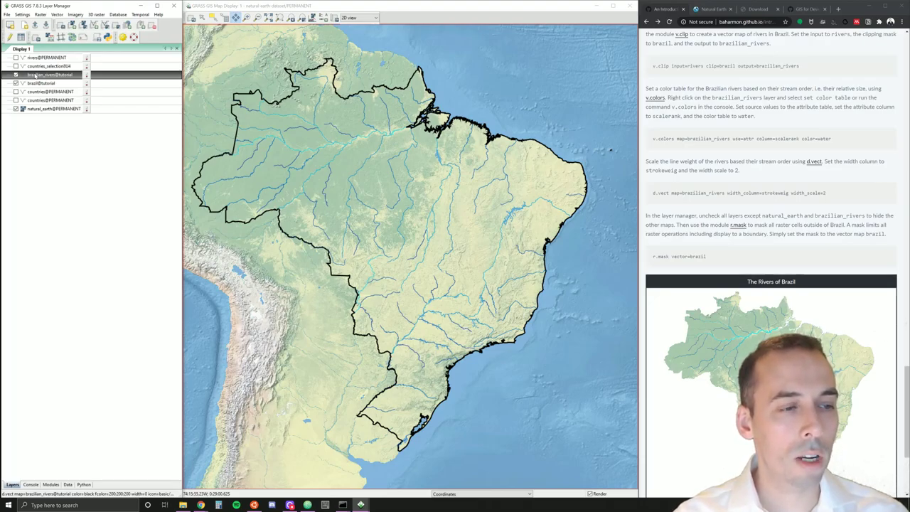
Set the brazilian_rivers line width column to strokeweig and apply it.
double_click(40, 76)
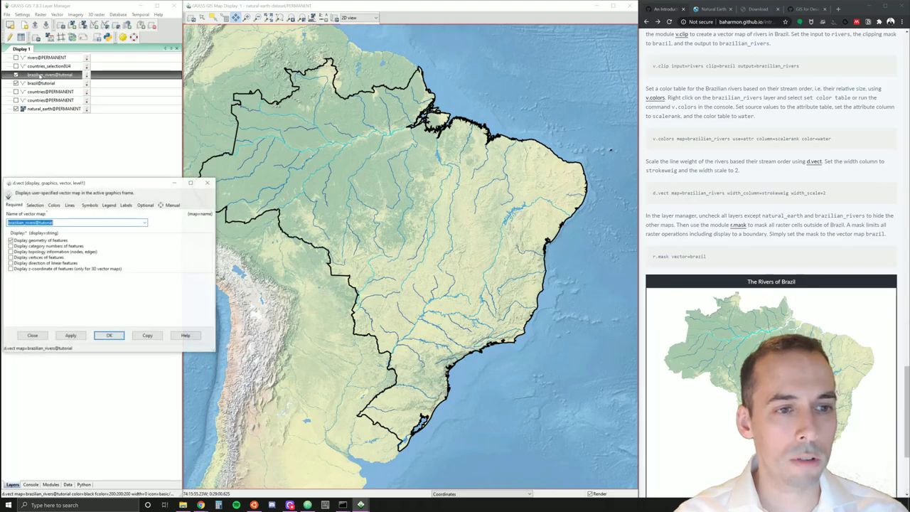
drag(57, 186, 132, 87)
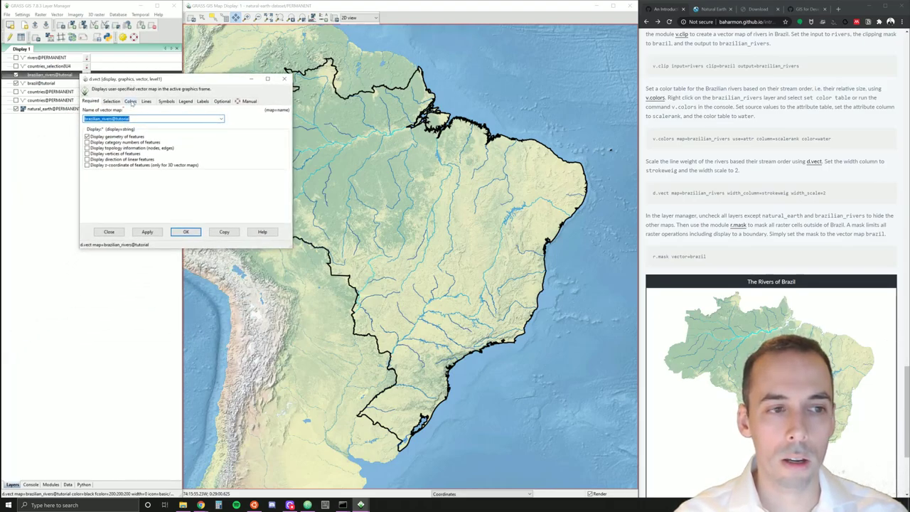
click(145, 101)
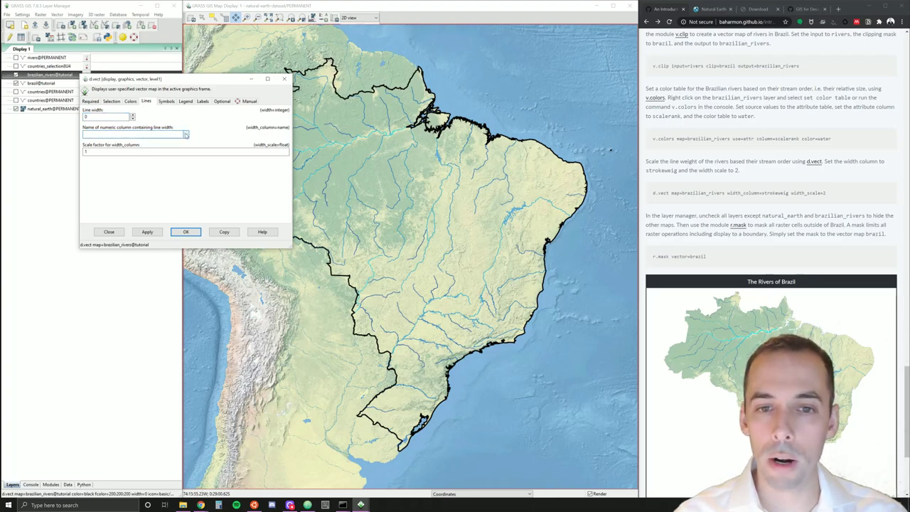
click(186, 134)
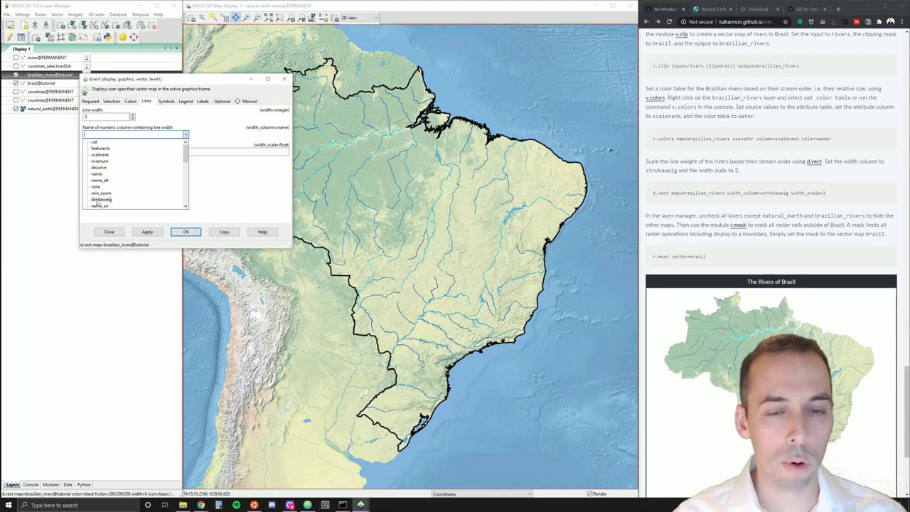
click(100, 200)
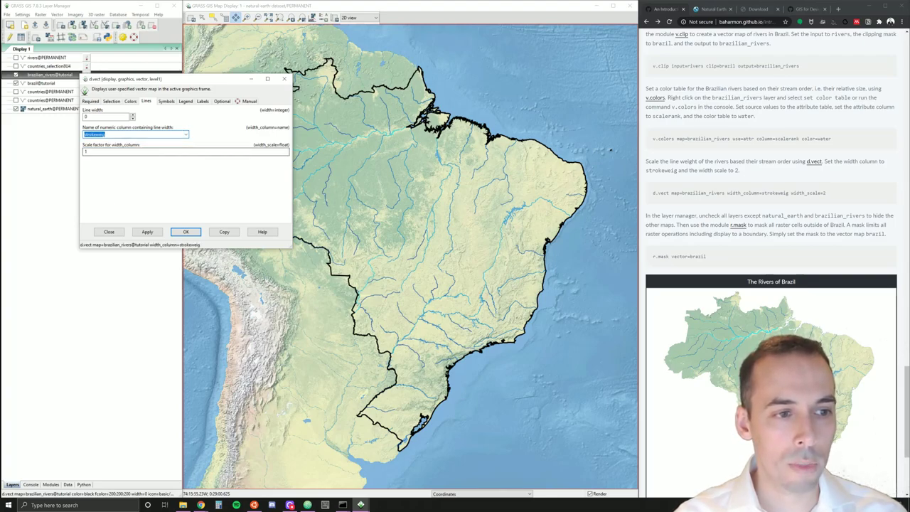
key(Tab)
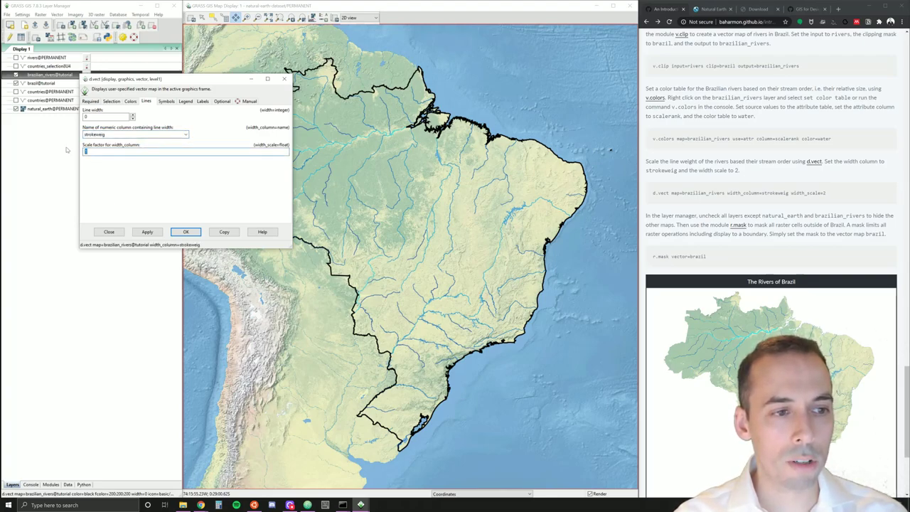
click(147, 232)
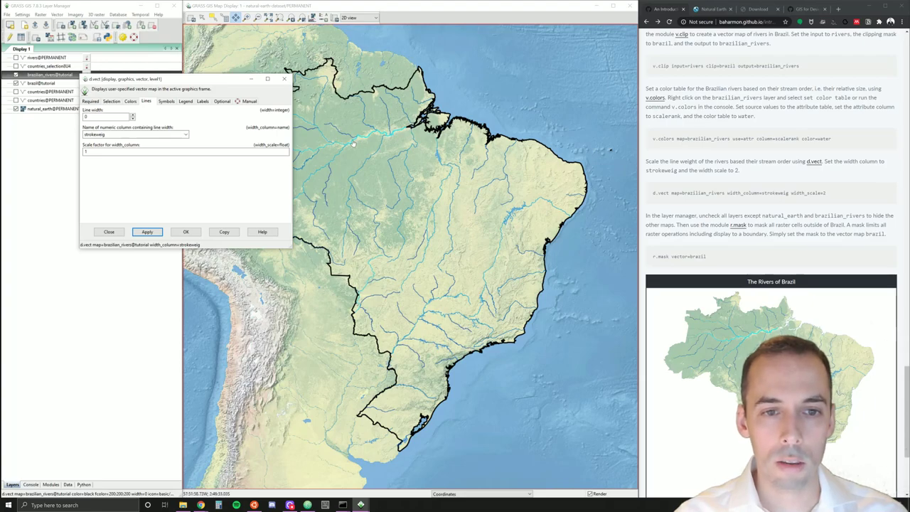
Set the line width scale factor to 2, apply it, and close the layer settings.
double_click(127, 151)
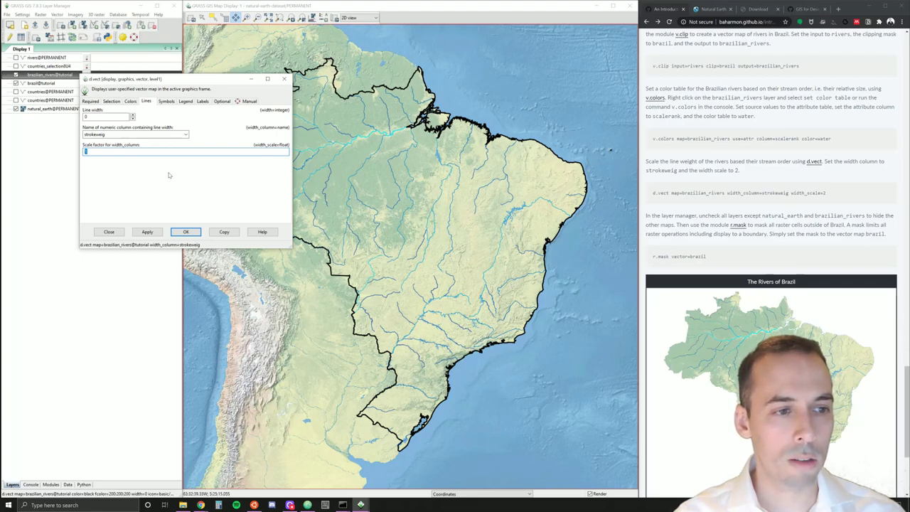
text(2)
click(149, 232)
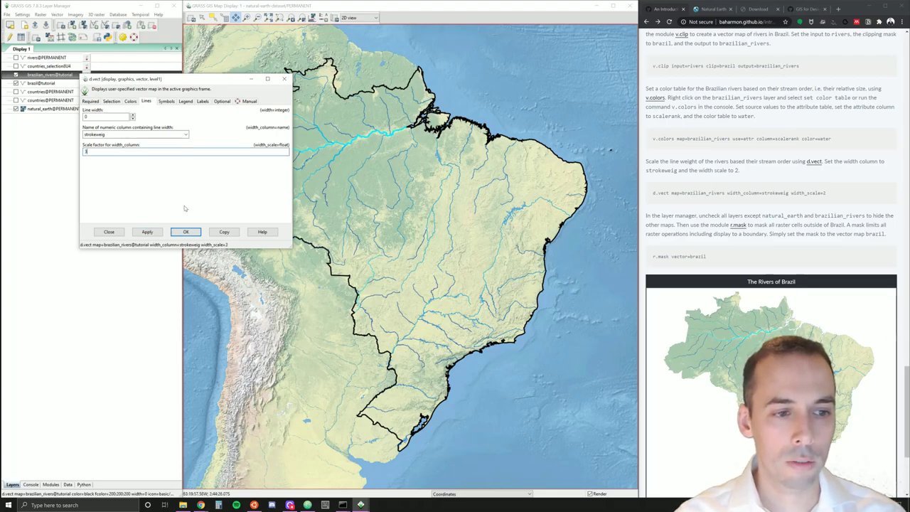
click(150, 233)
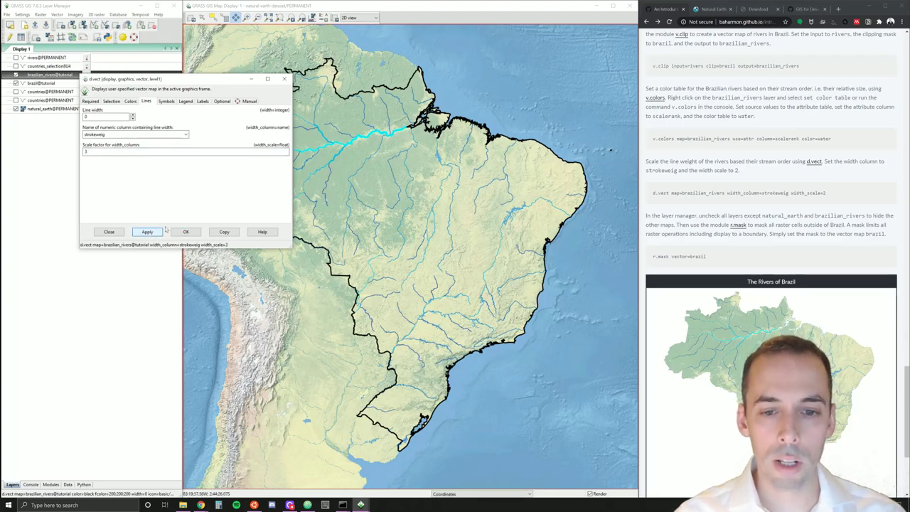
mouse_move(228, 83)
mouse_down()
mouse_move(139, 199)
mouse_move(187, 214)
mouse_up()
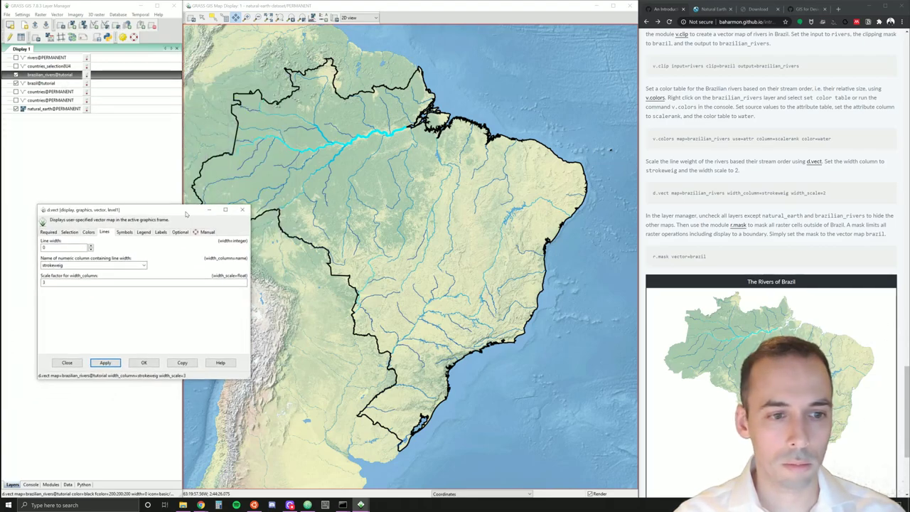
click(240, 210)
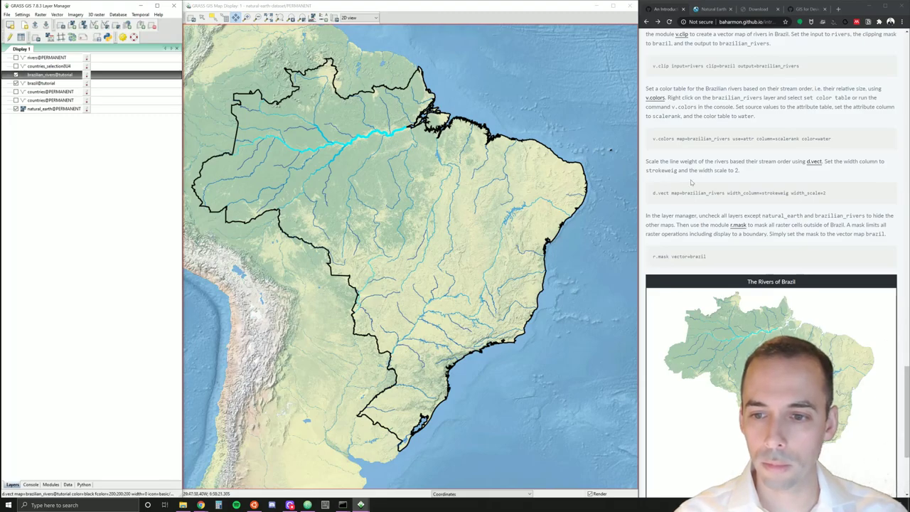
scroll(701, 178, down, 1)
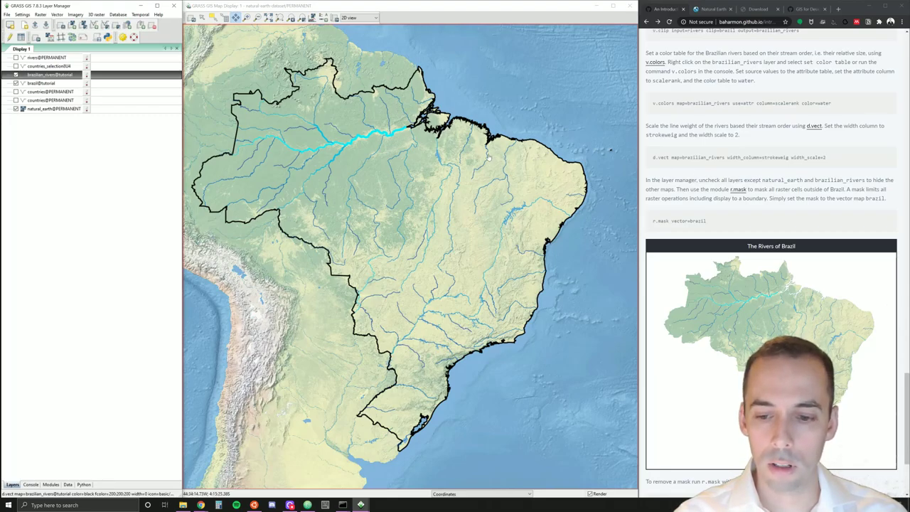
scroll(657, 164, down, 1)
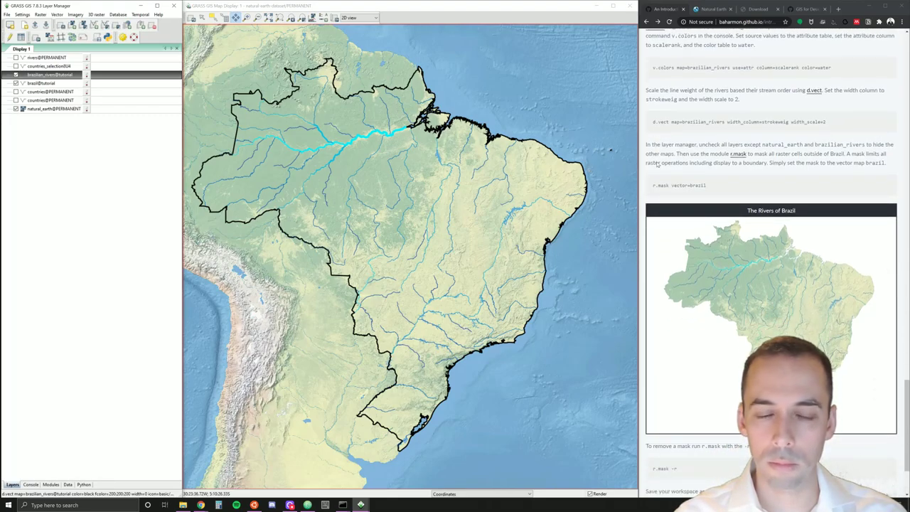